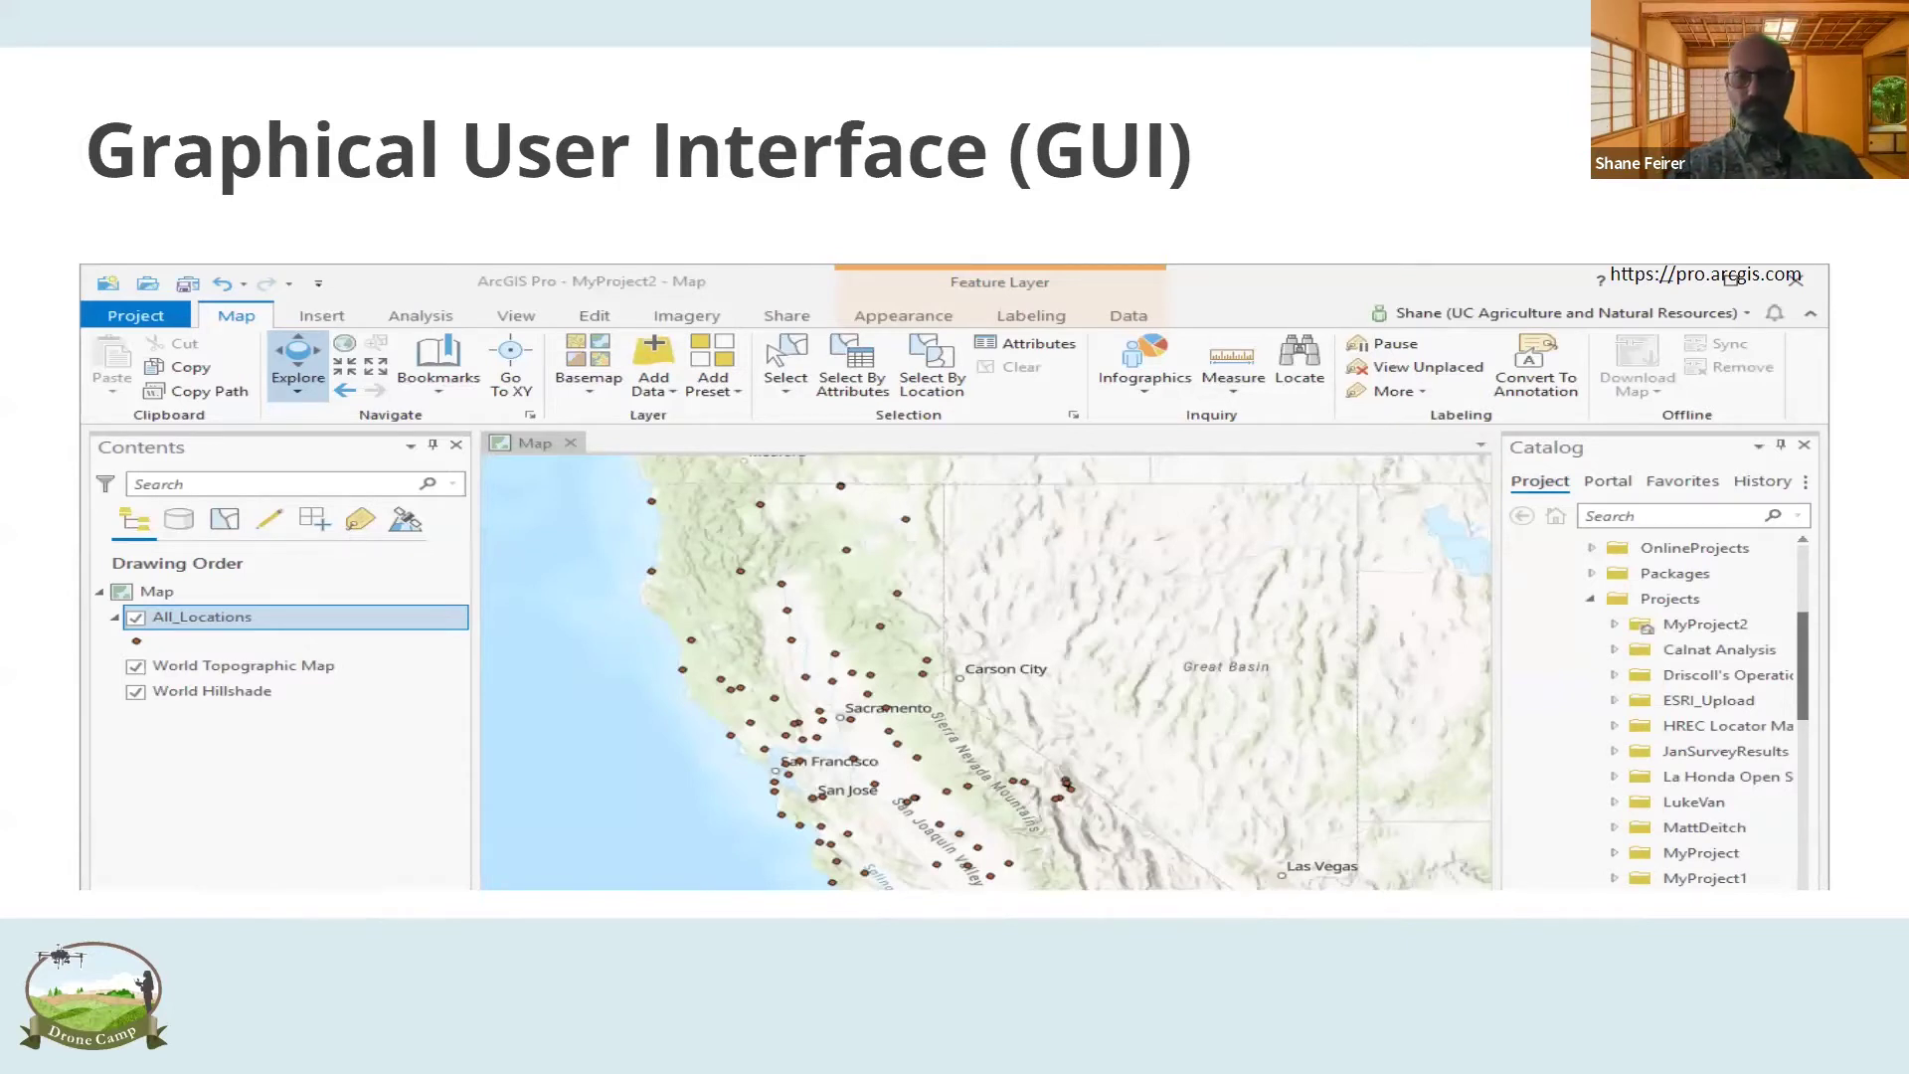
- Step to the Exercise Data slide and back, spotlight the GUI slide, then end the slideshow
{"action": "key", "text": "Right"}
{"action": "key", "text": "Left"}
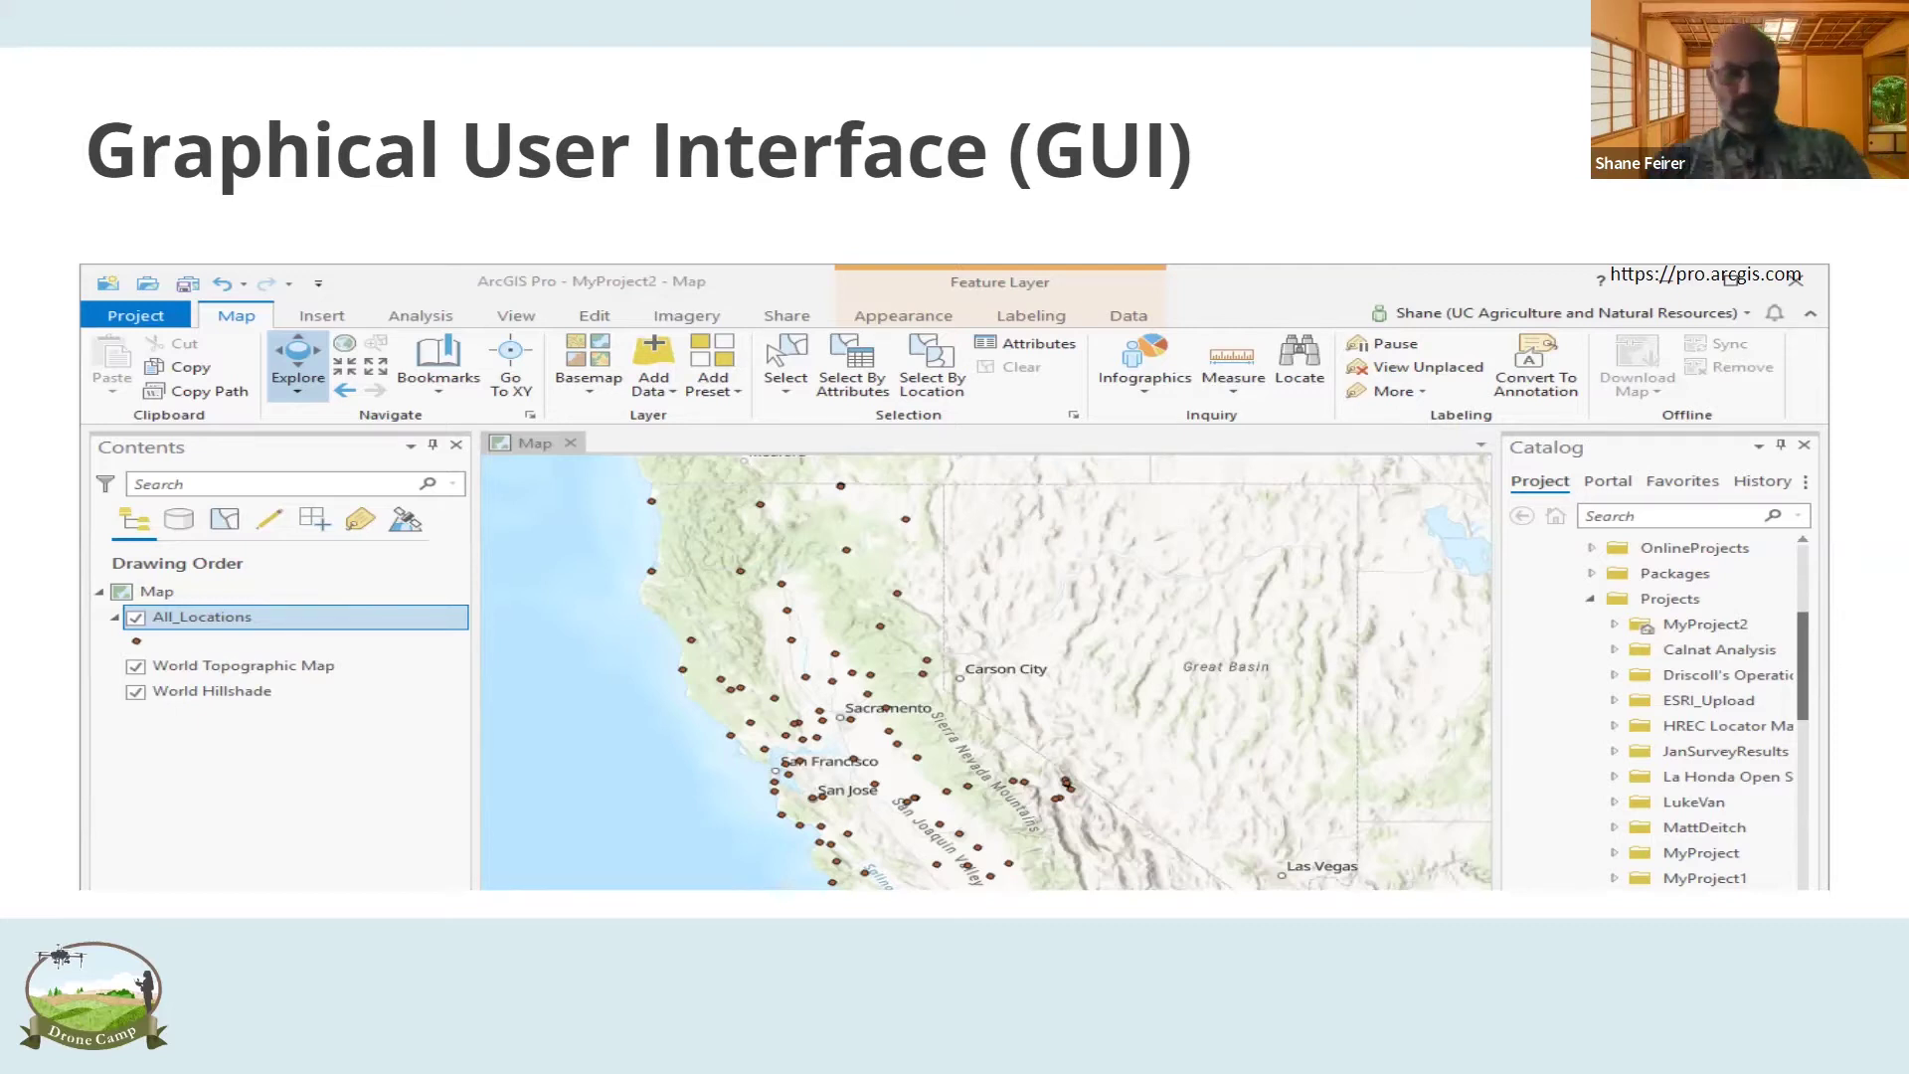
{"action": "key", "text": "ctrl"}
{"action": "key", "text": "ctrl"}
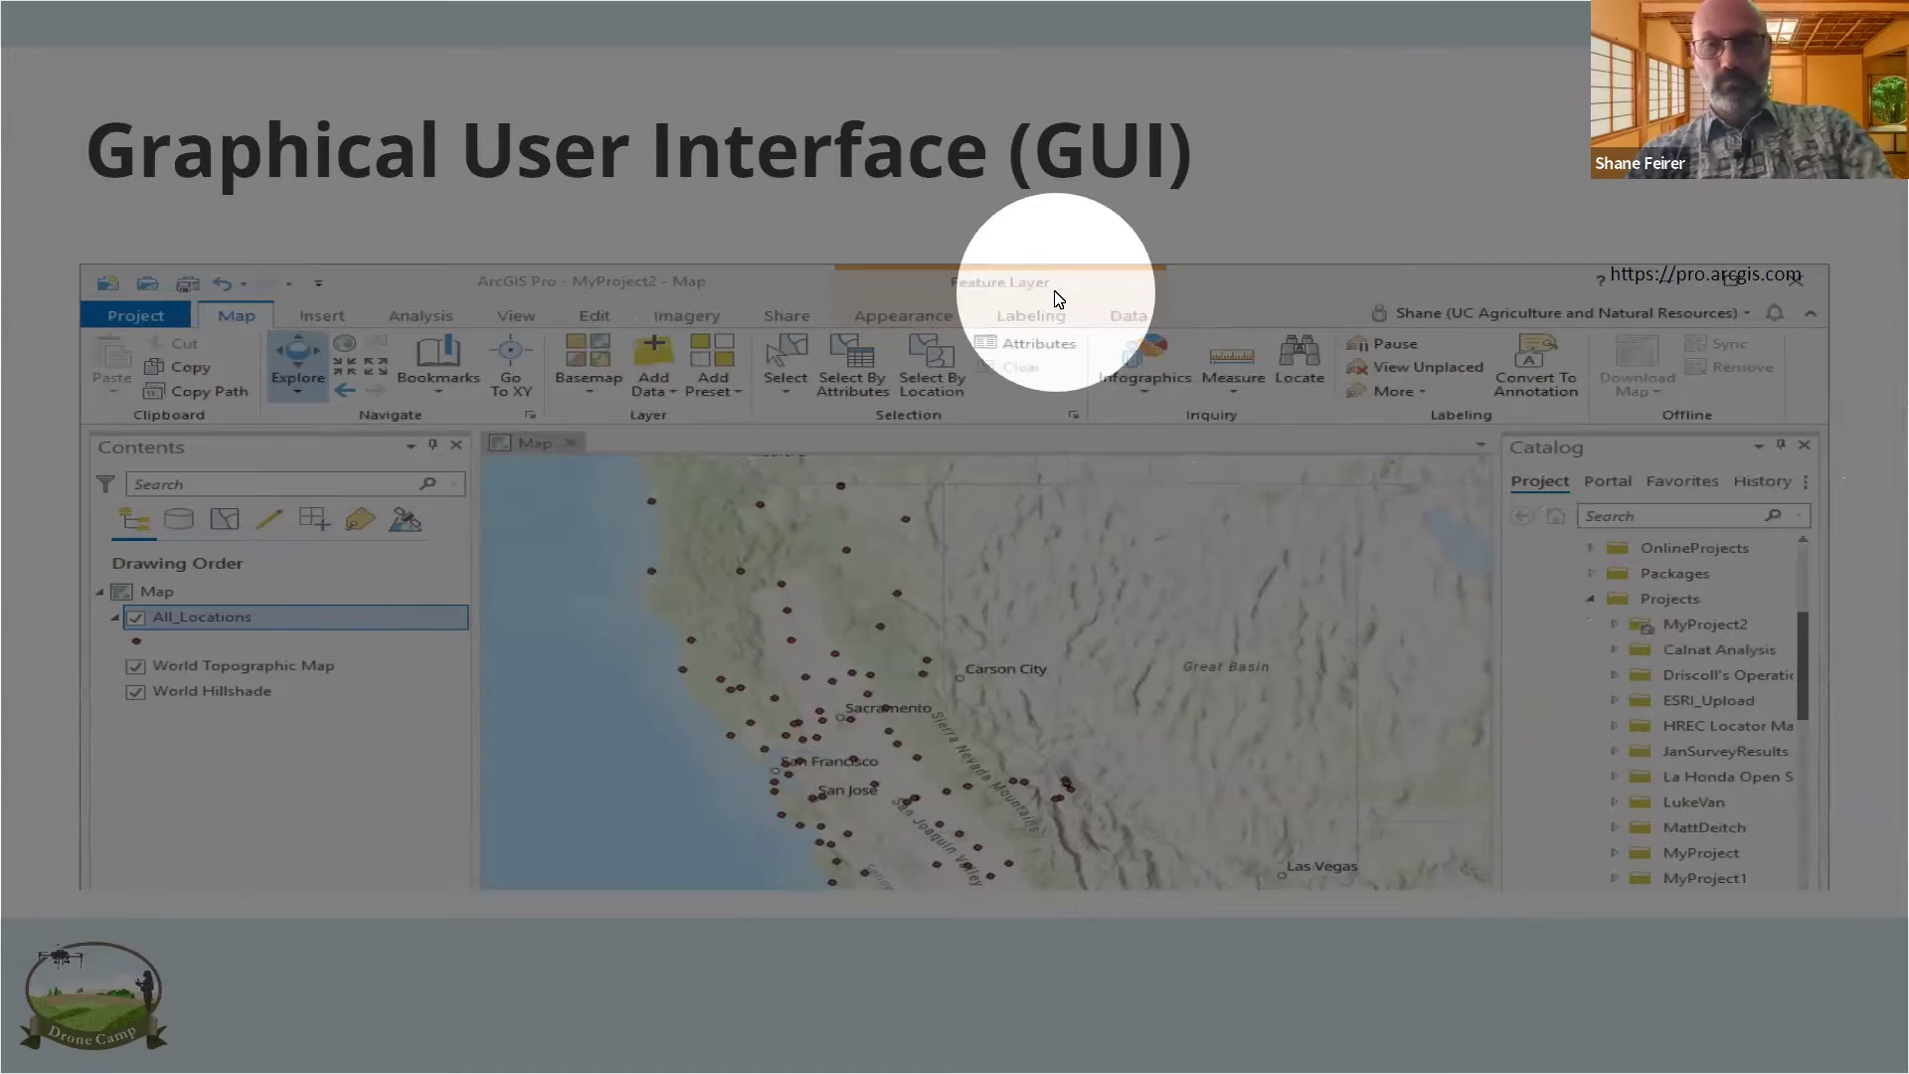
{"action": "key", "text": "Escape"}
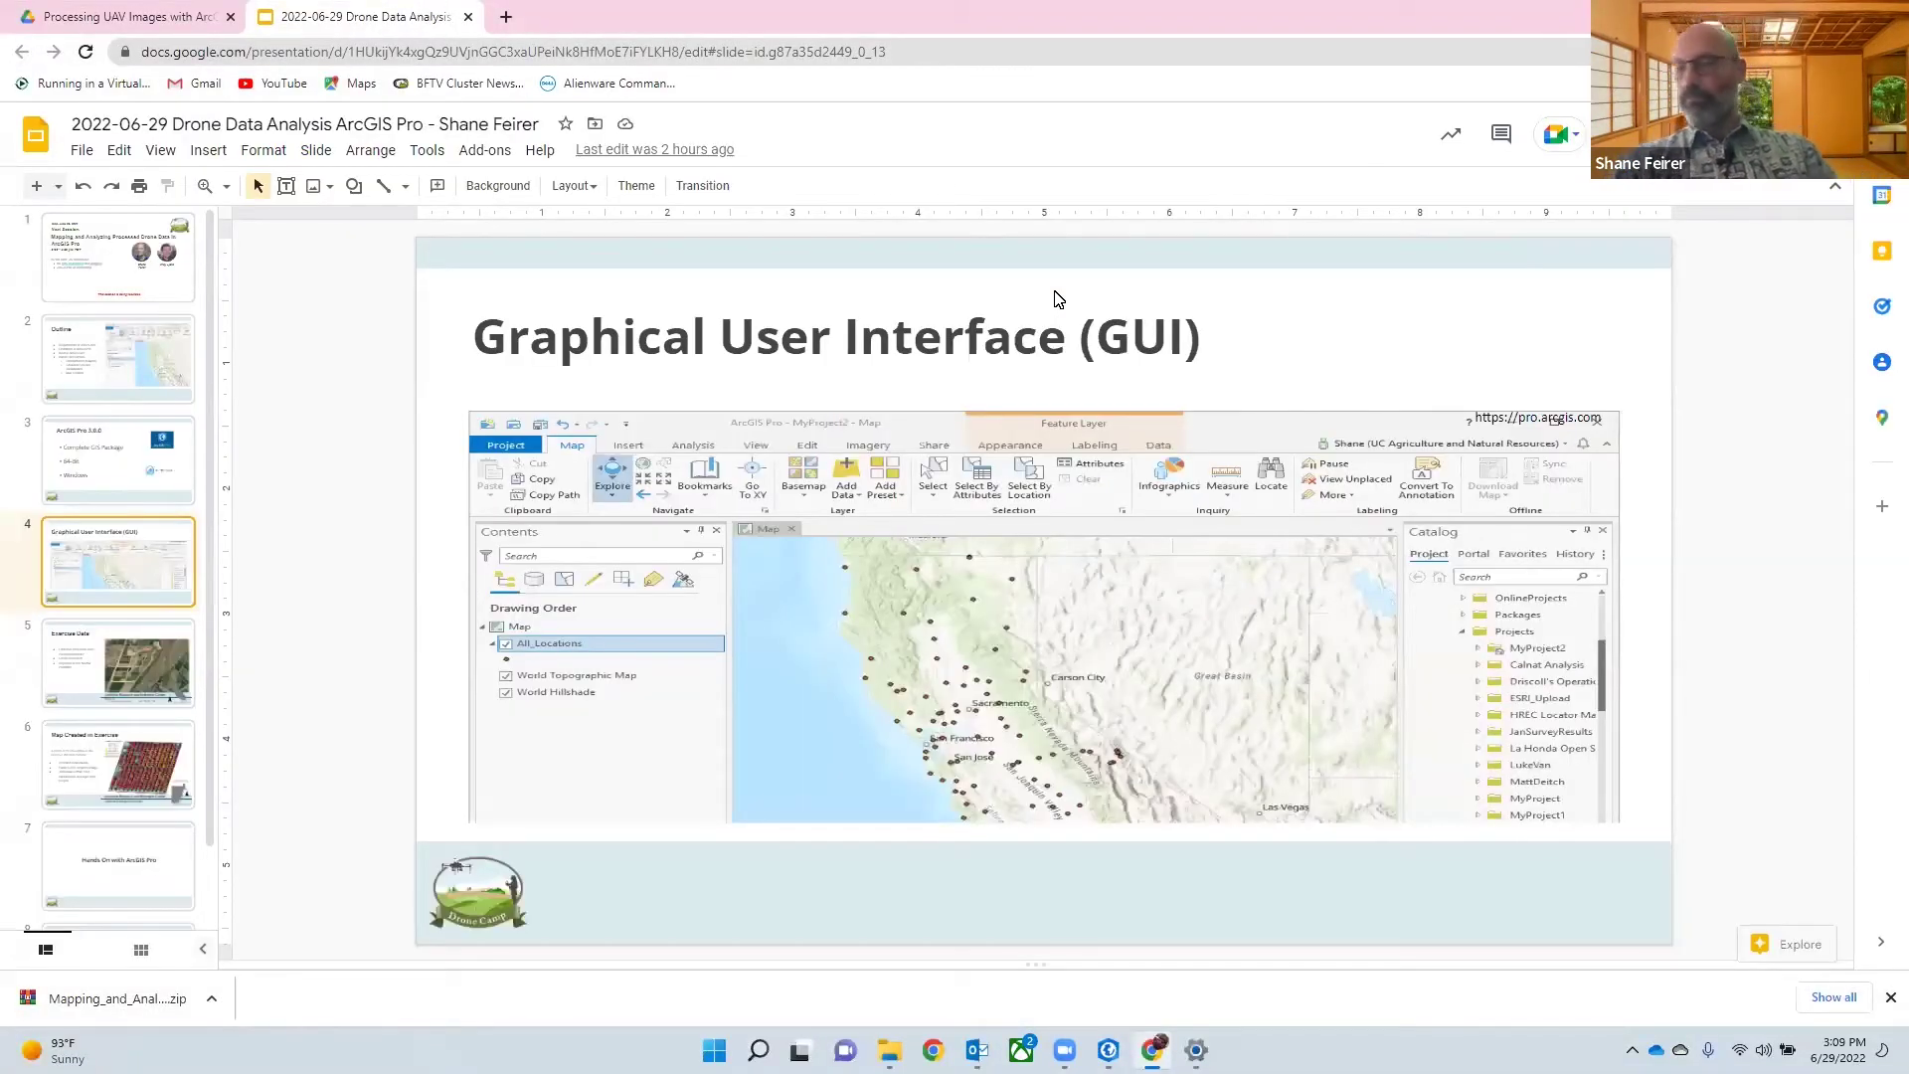
- Go to slide 5, Exercise Data, showing the Lindcove Research and Extension Center map
{"action": "key", "text": "Down"}
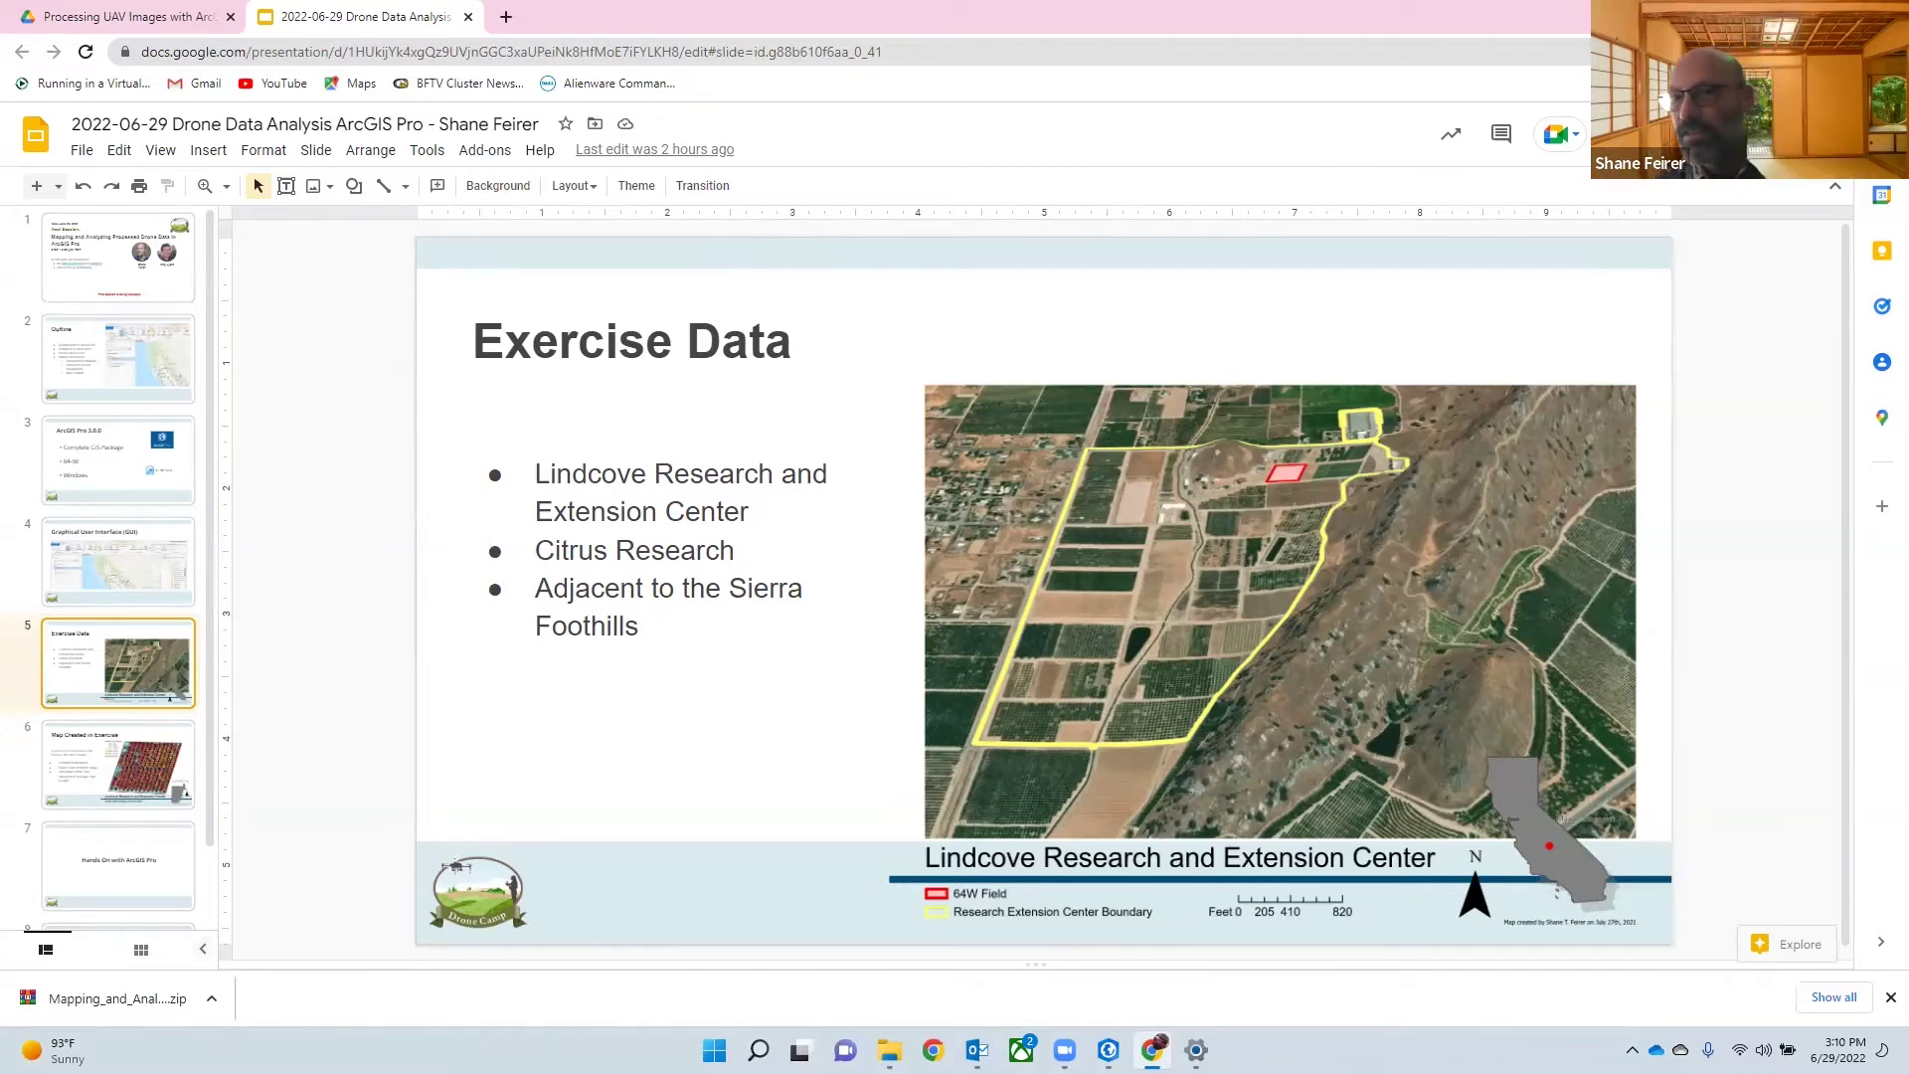
- Present from slide 5 through slide 7, 'Hands On with ArcGIS Pro', then return to the editor
{"action": "left_click", "coordinate": [1641, 135]}
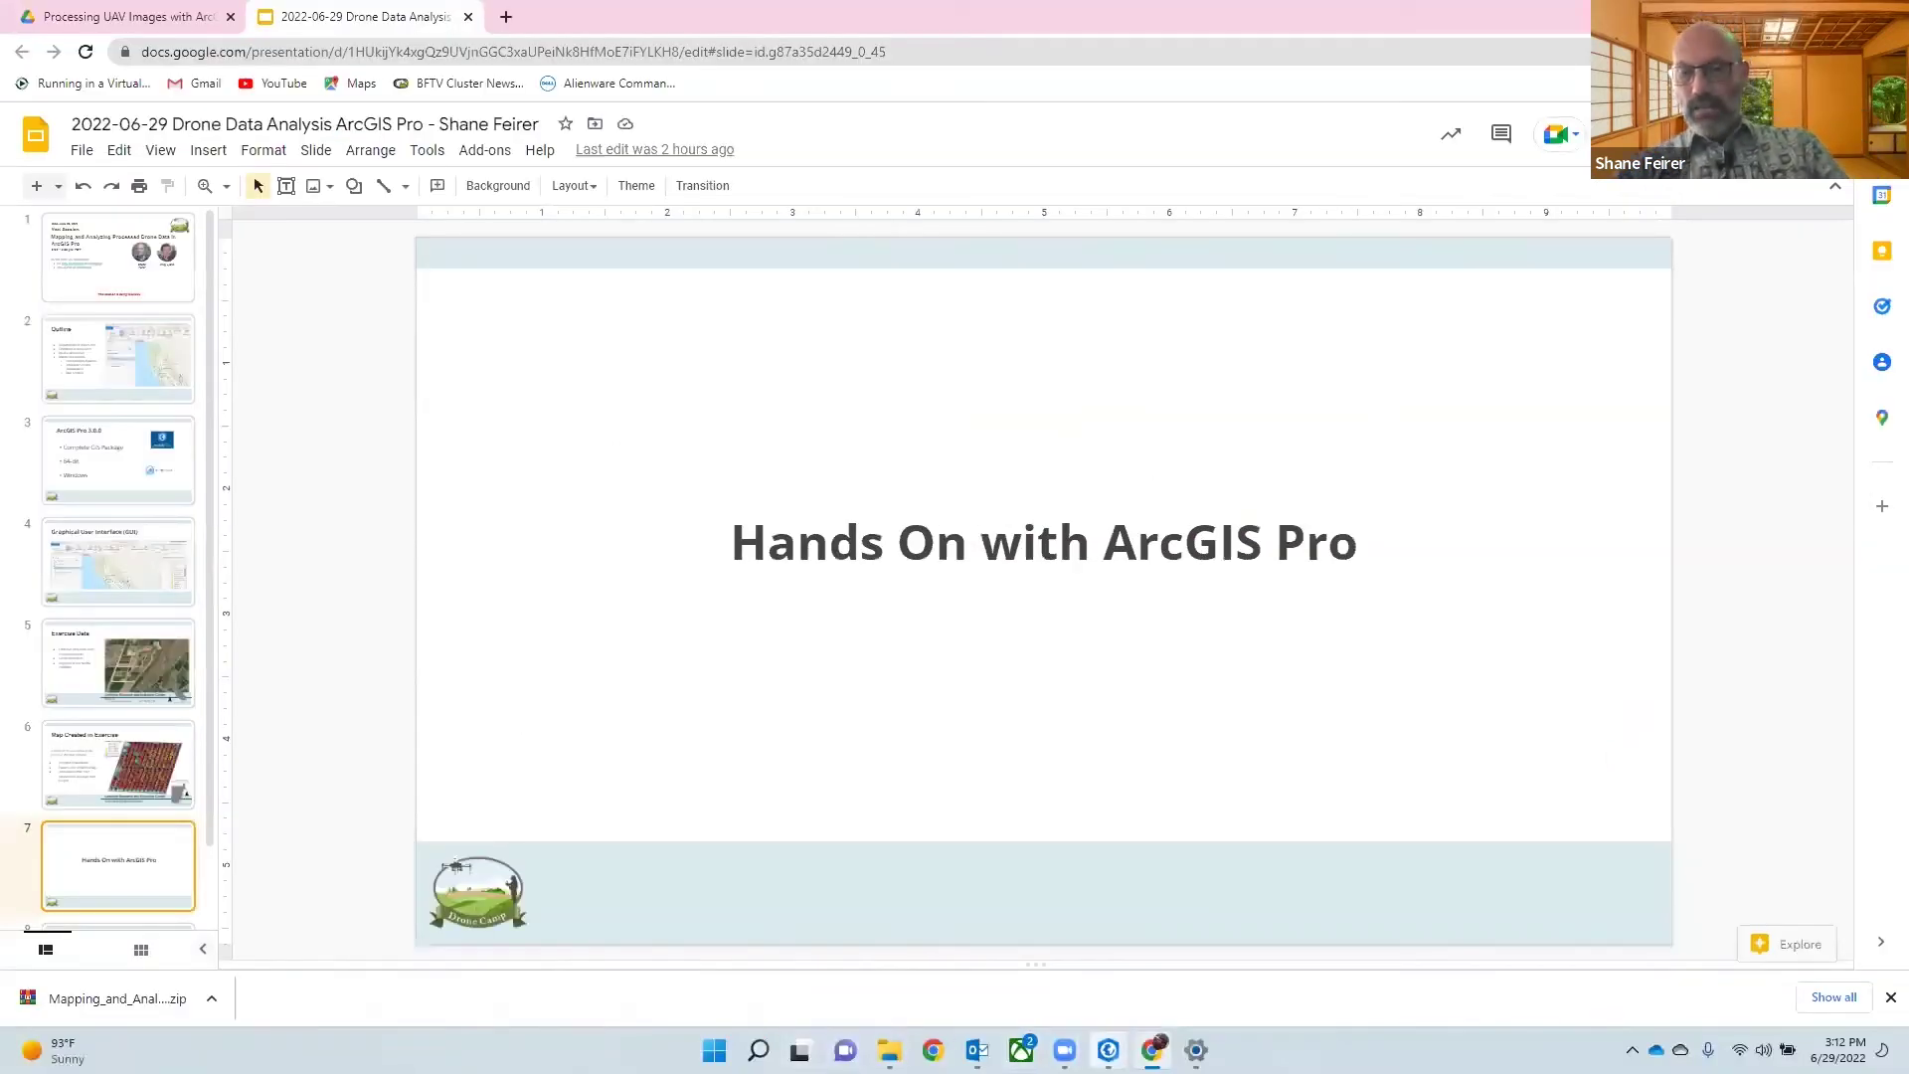
- Minimize the Chrome presentation window so the Stitching_ArcGISPro folder is in front
{"action": "mouse_move", "coordinate": [1108, 1050]}
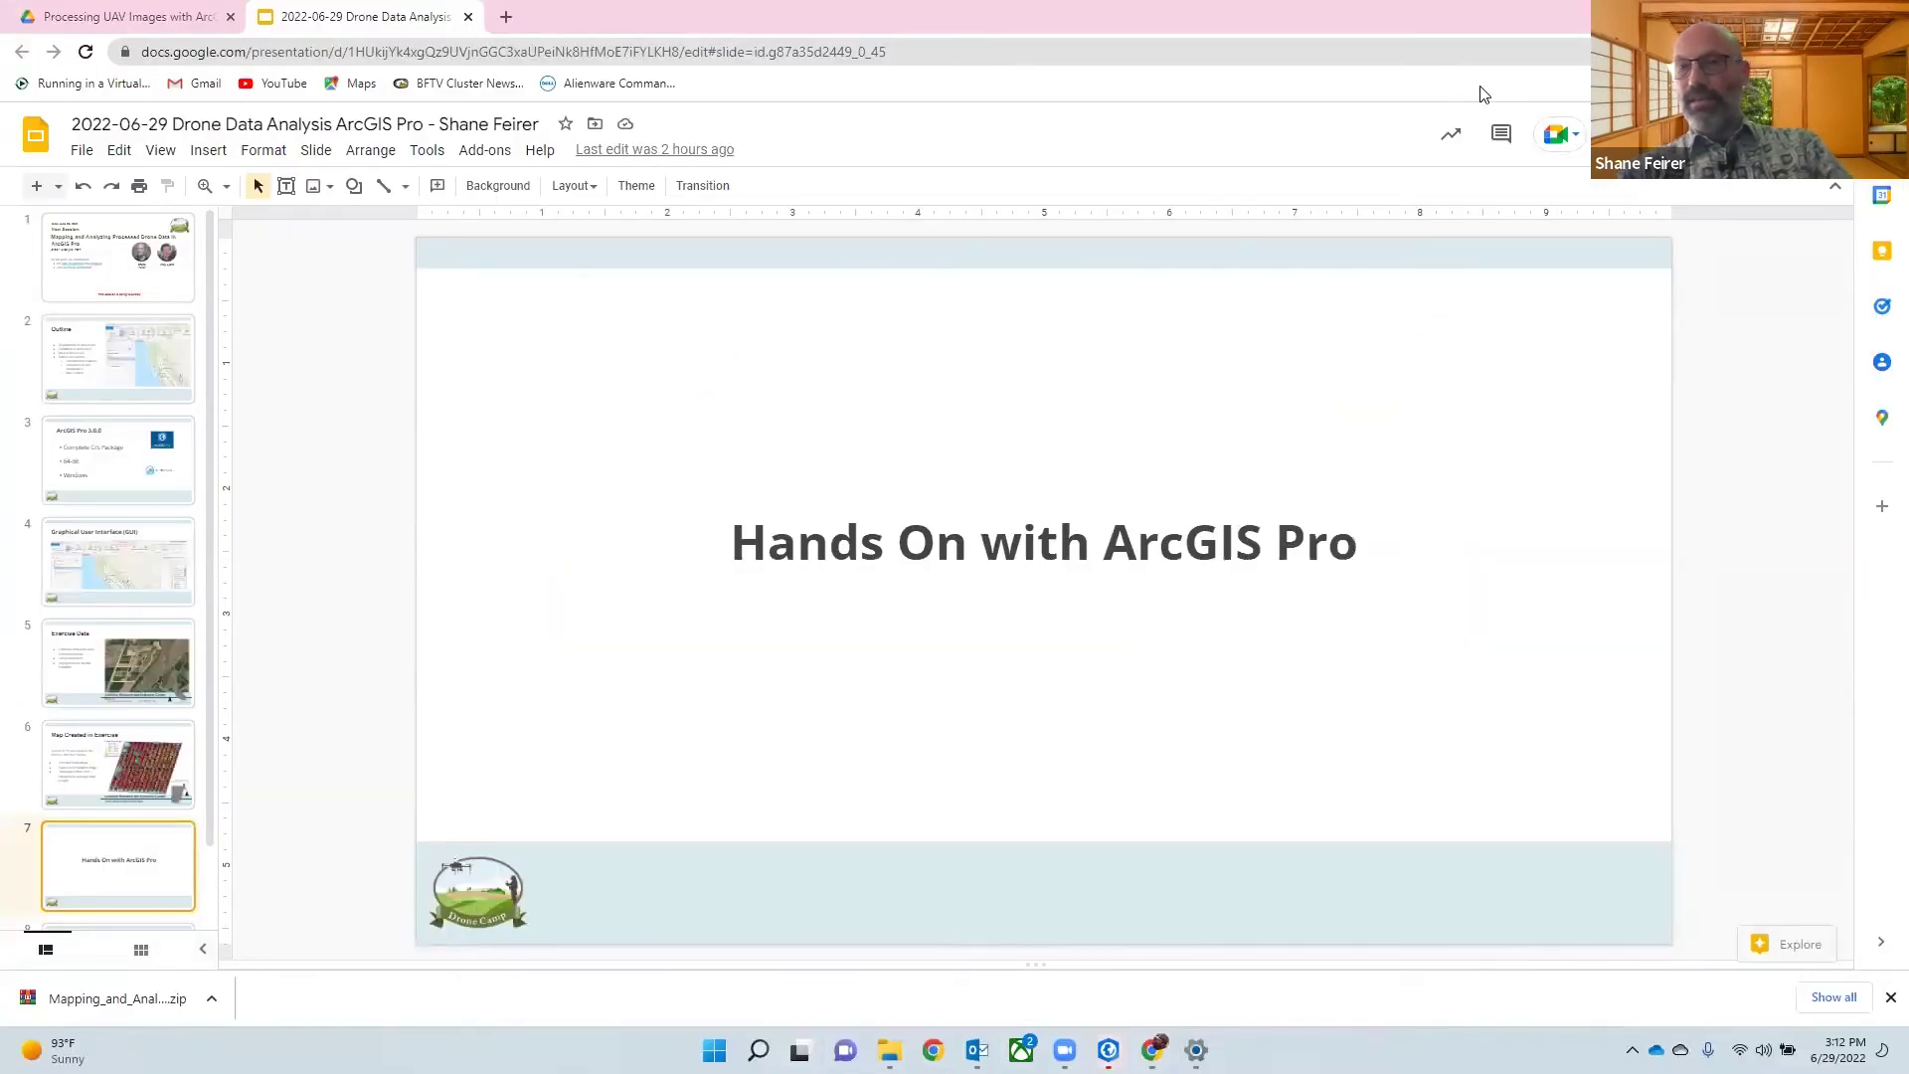
{"action": "key", "text": "alt+Tab"}
{"action": "left_click", "coordinate": [905, 8]}
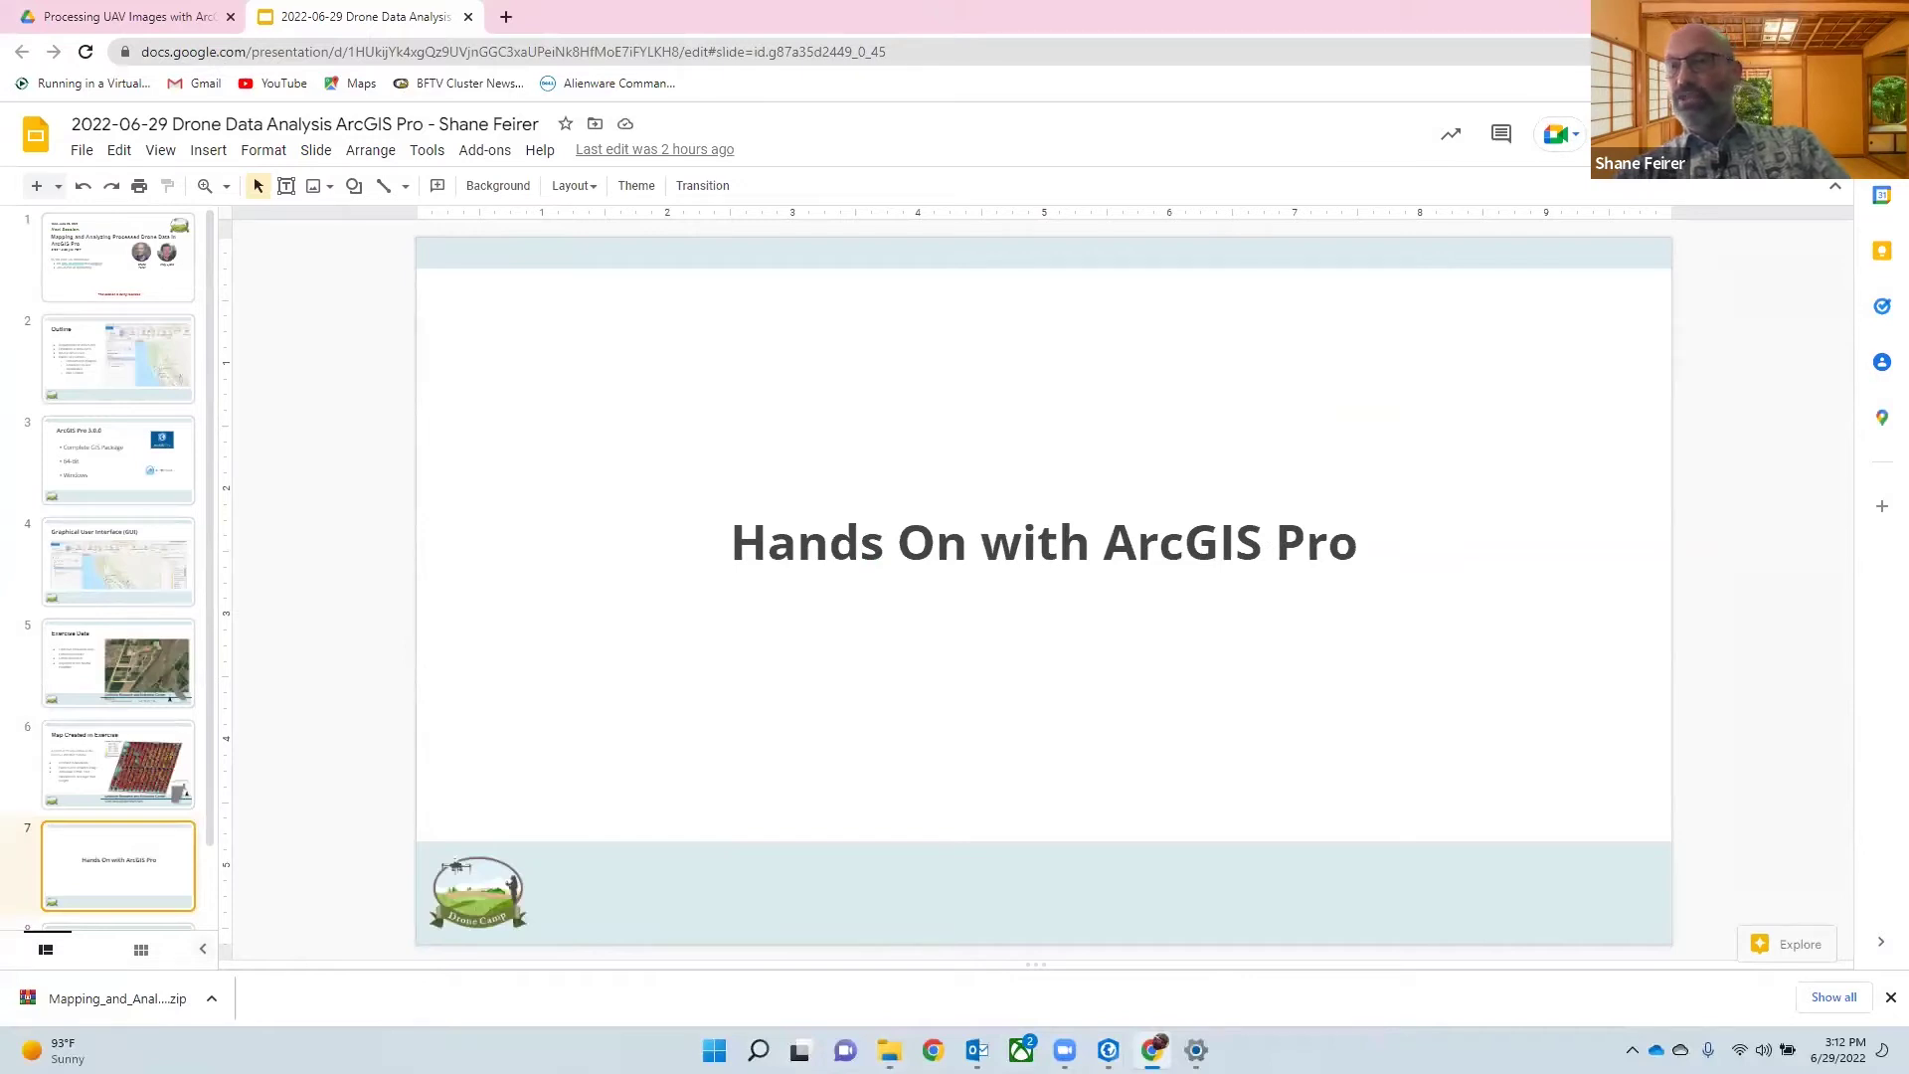
{"action": "left_click", "coordinate": [1152, 1049]}
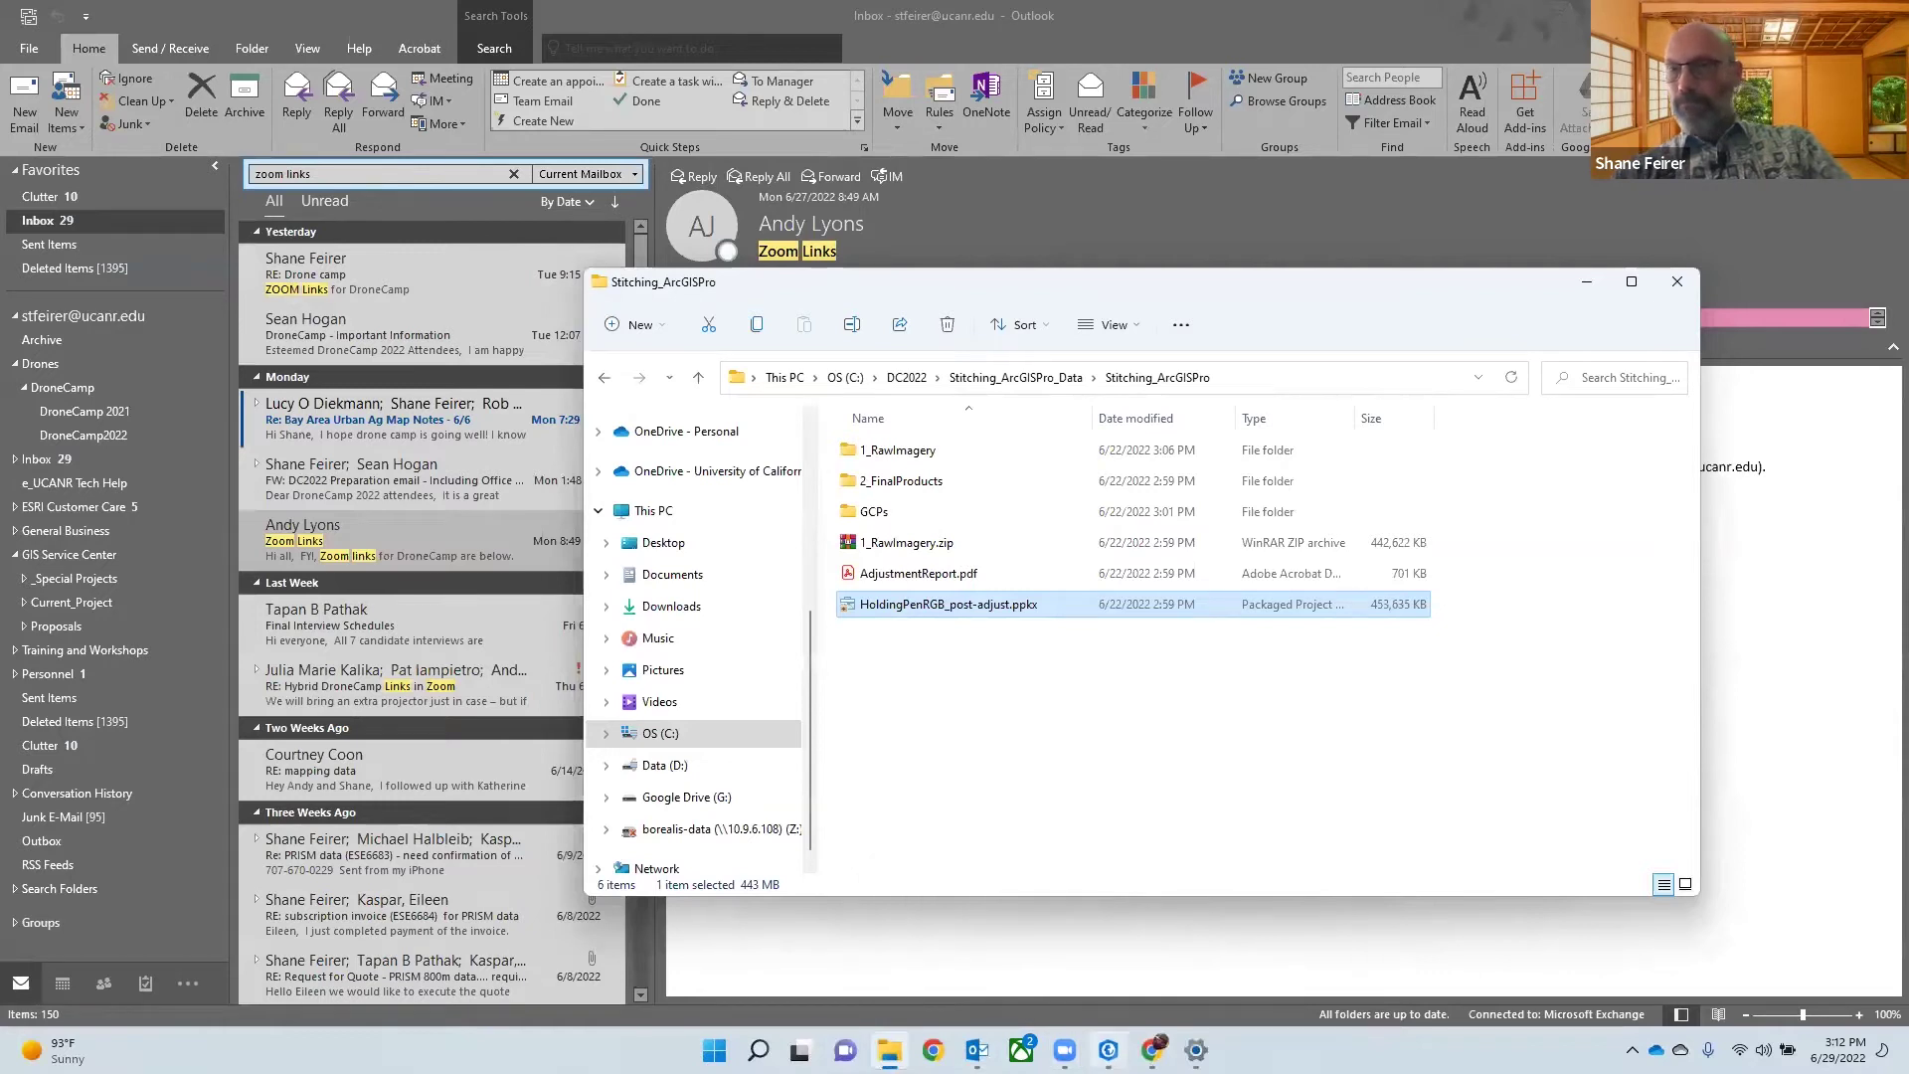
- Close the open ArcGIS Pro project without saving changes
{"action": "key", "text": "alt+Tab"}
{"action": "key", "text": "alt+F4"}
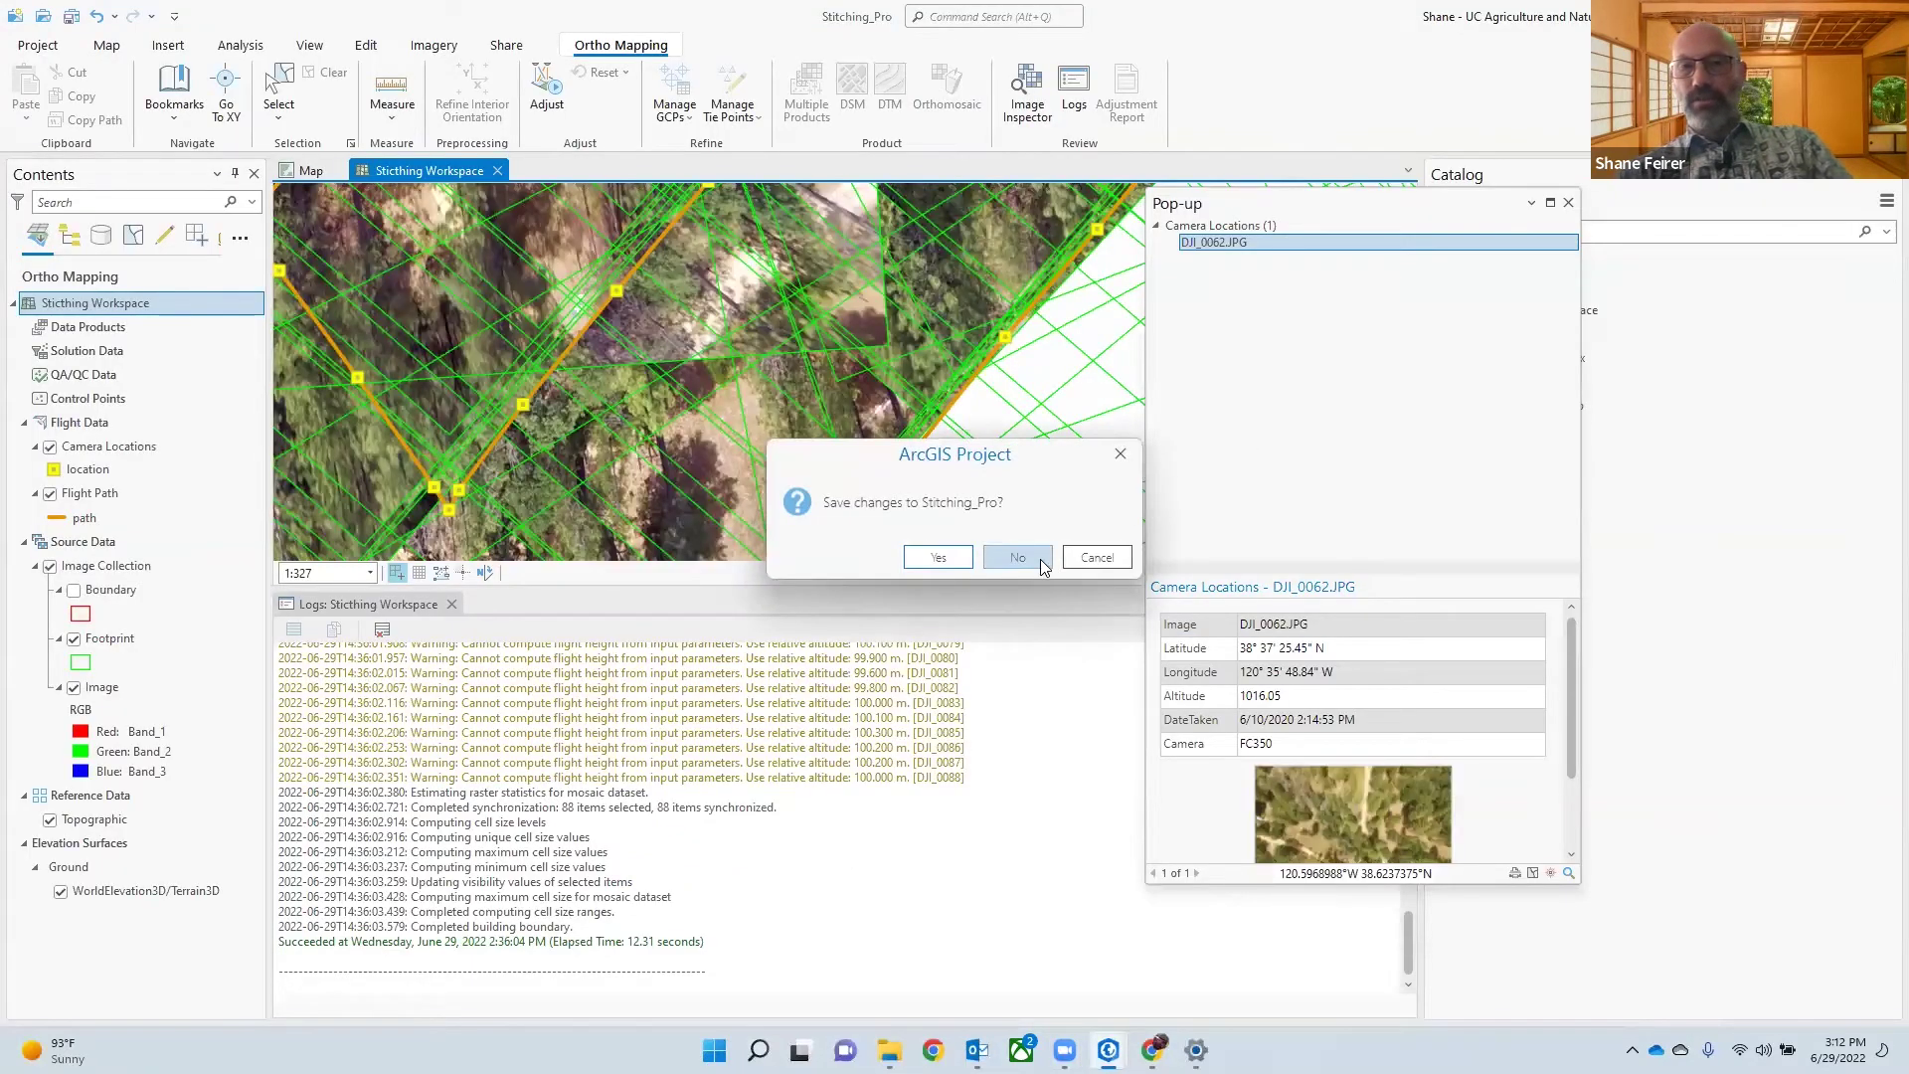
{"action": "left_click", "coordinate": [1039, 566]}
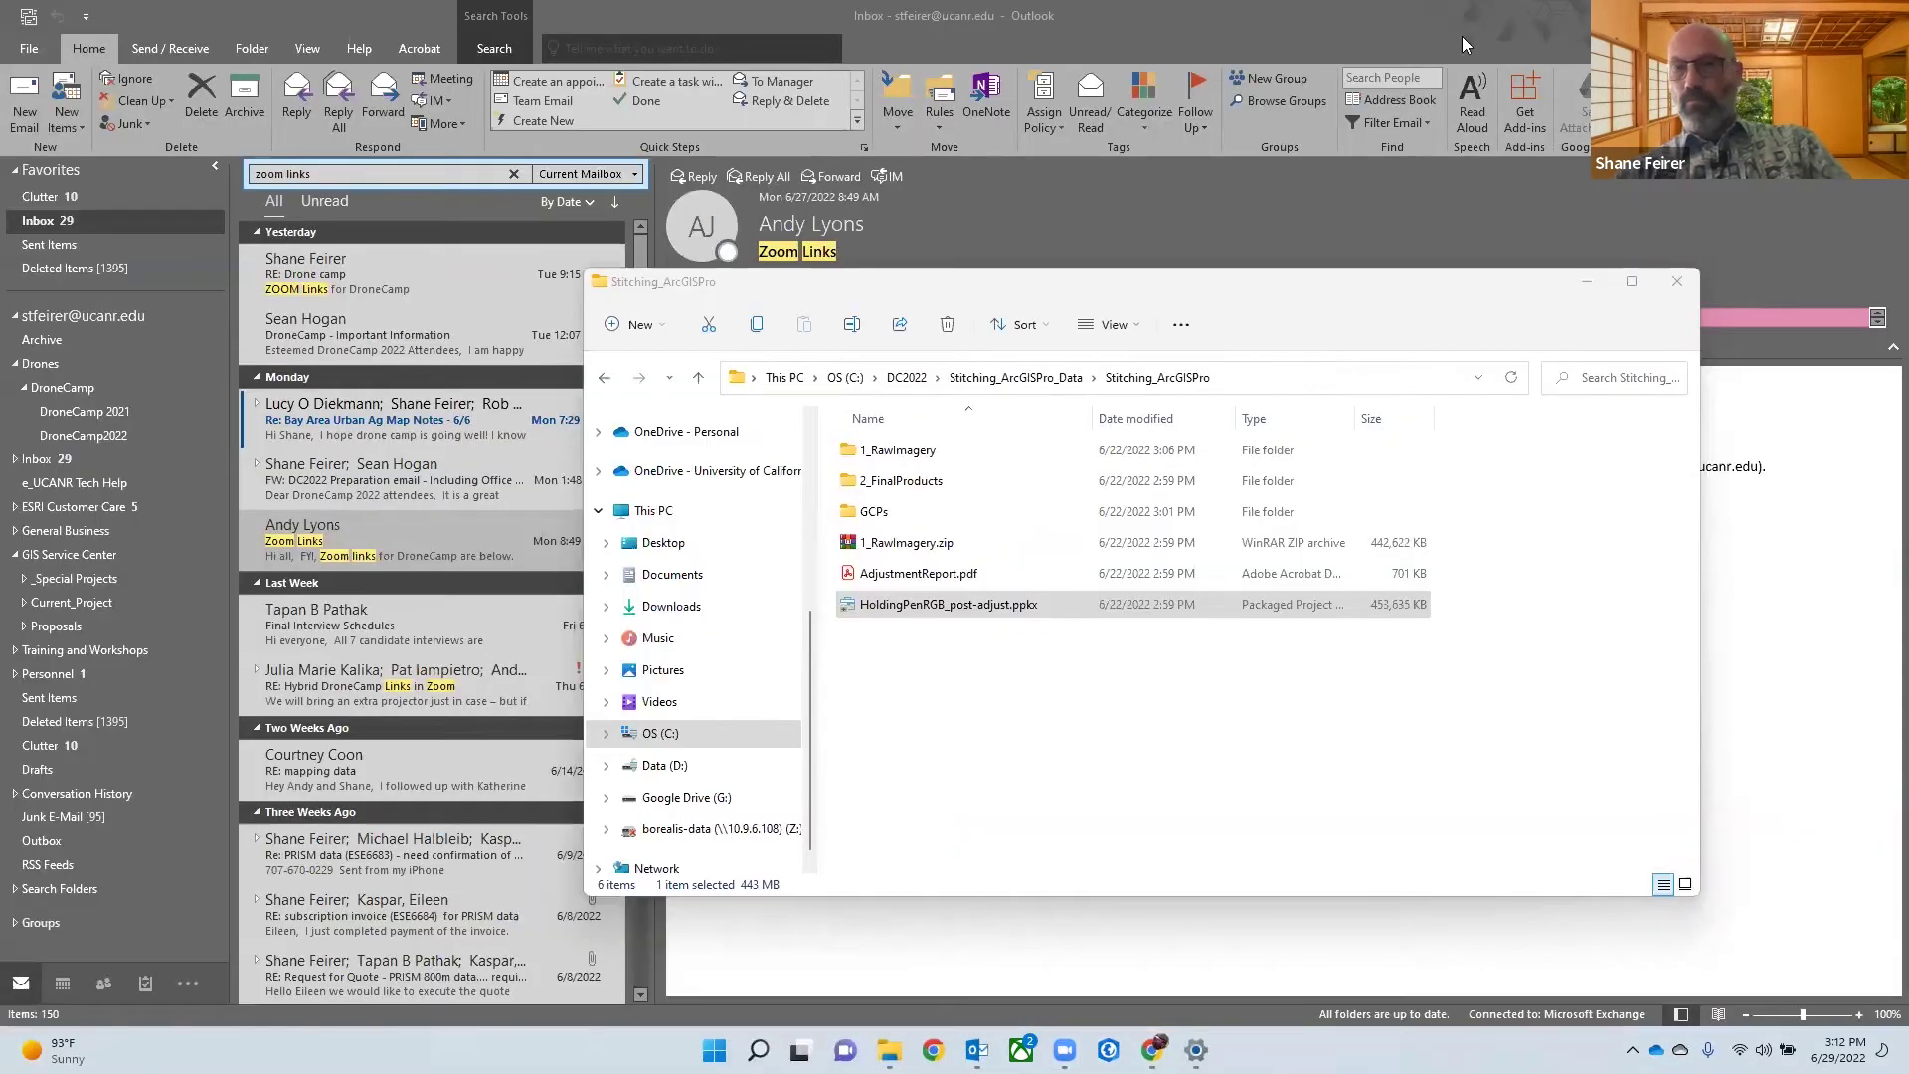
- Minimize the mail window and close the Settings and Stitching_ArcGISPro folder windows
{"action": "left_click", "coordinate": [1444, 57]}
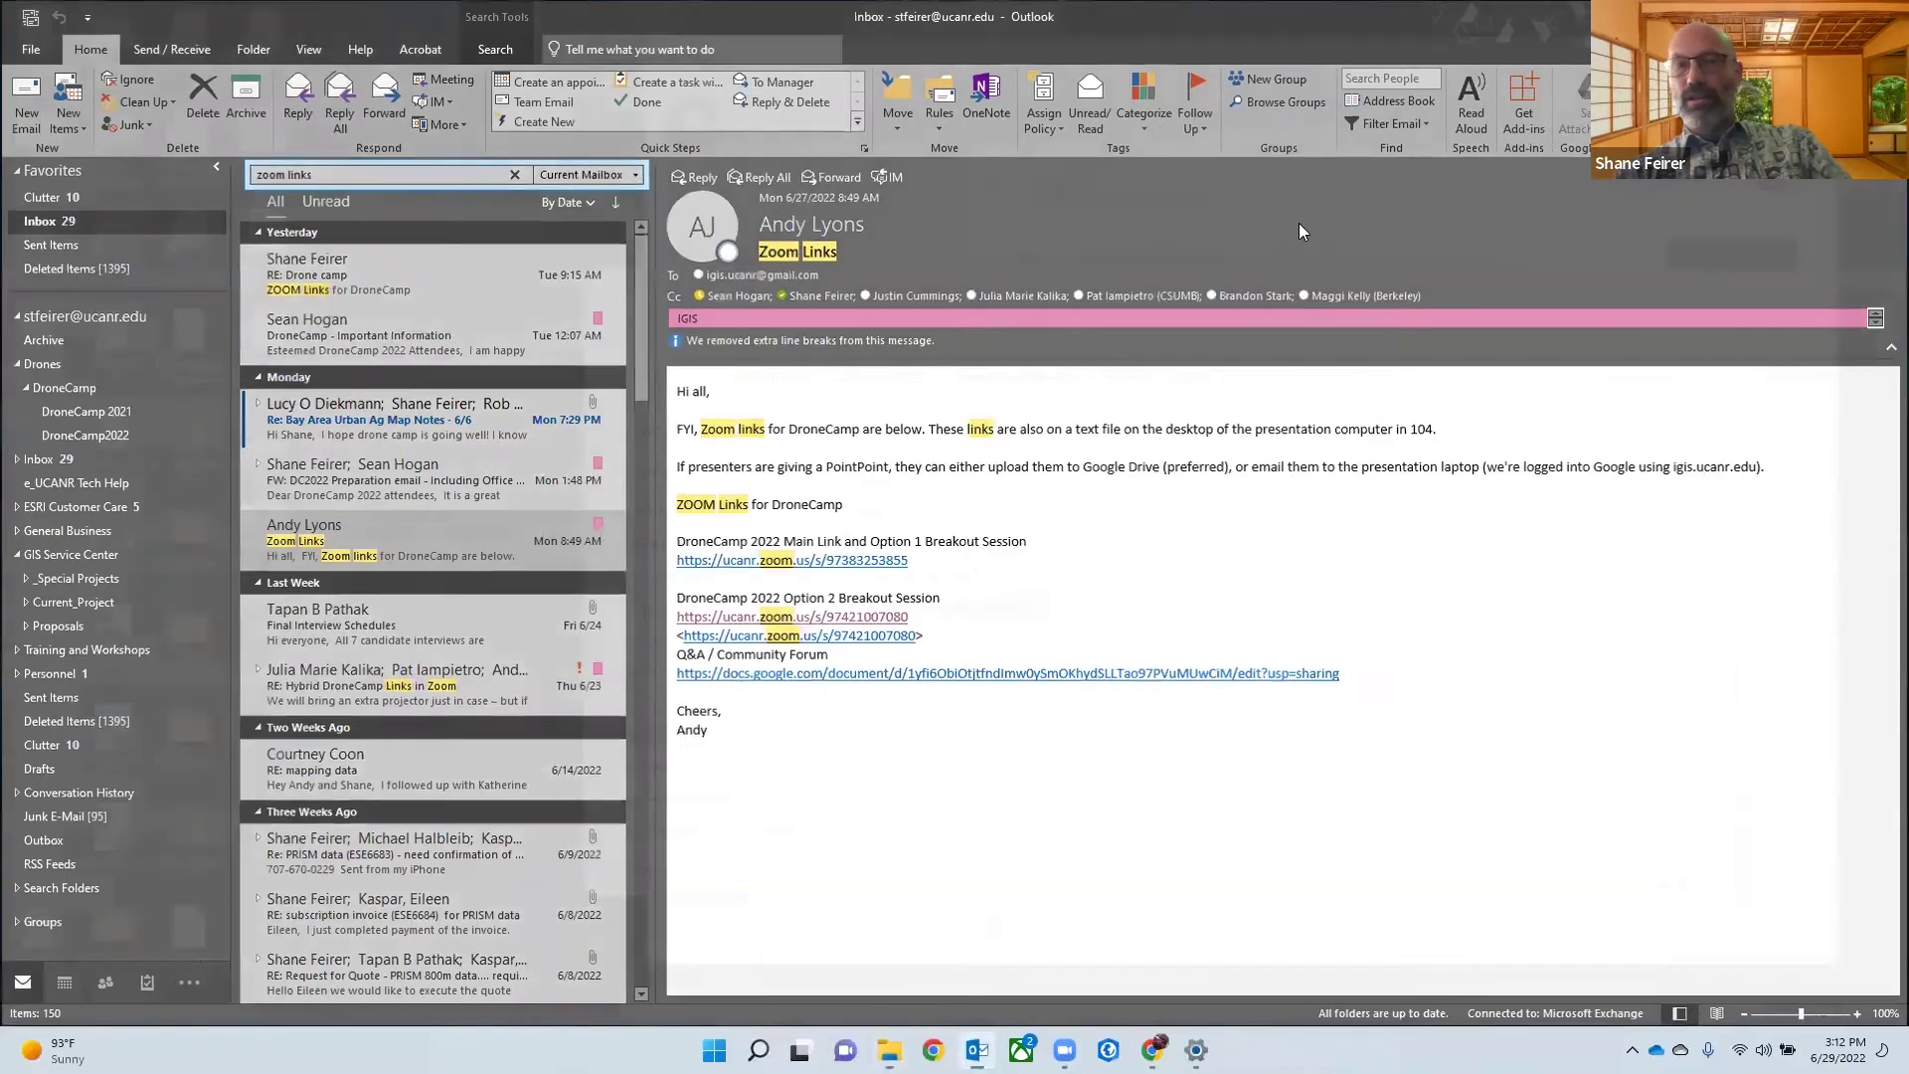
{"action": "left_click", "coordinate": [1795, 15]}
{"action": "left_click", "coordinate": [1814, 52]}
{"action": "left_click", "coordinate": [1677, 282]}
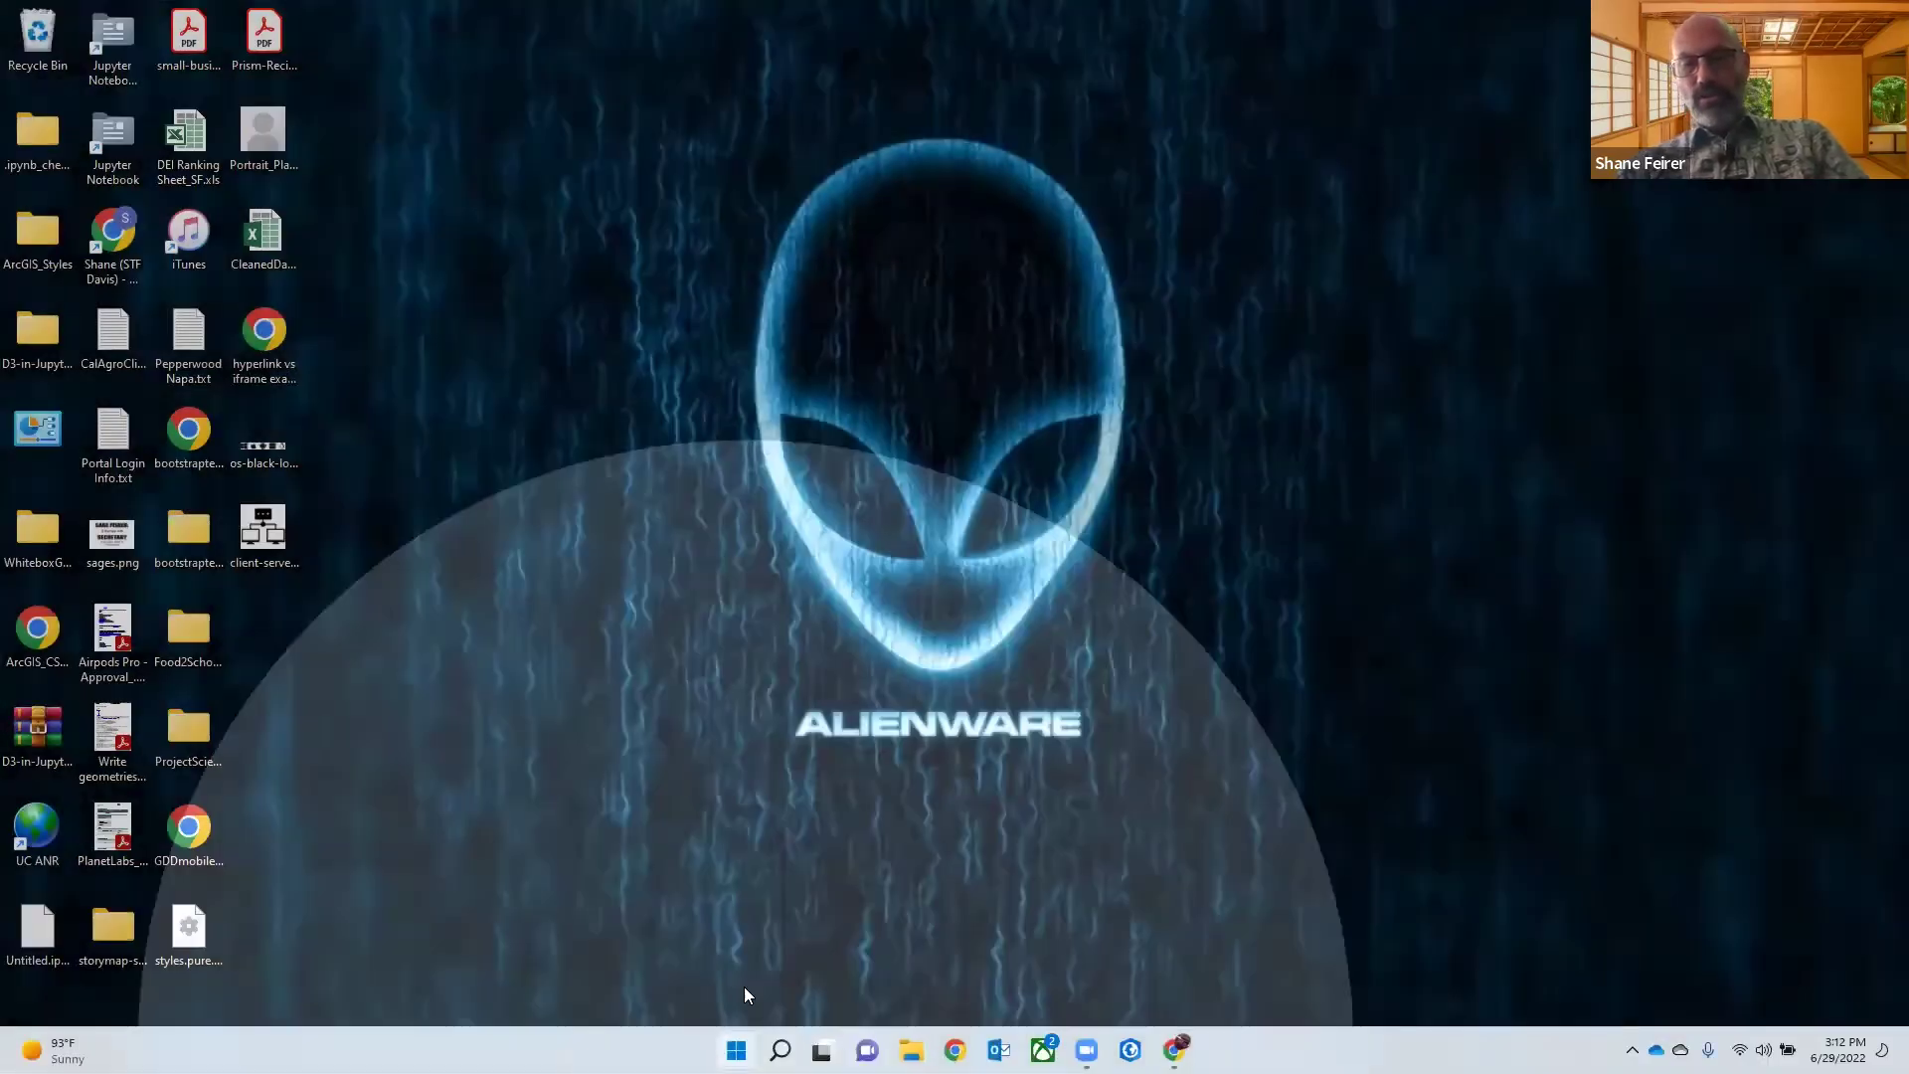
- Search the Start menu for 'arcgis' and launch ArcGIS Pro from the results
{"action": "left_click", "coordinate": [735, 1050]}
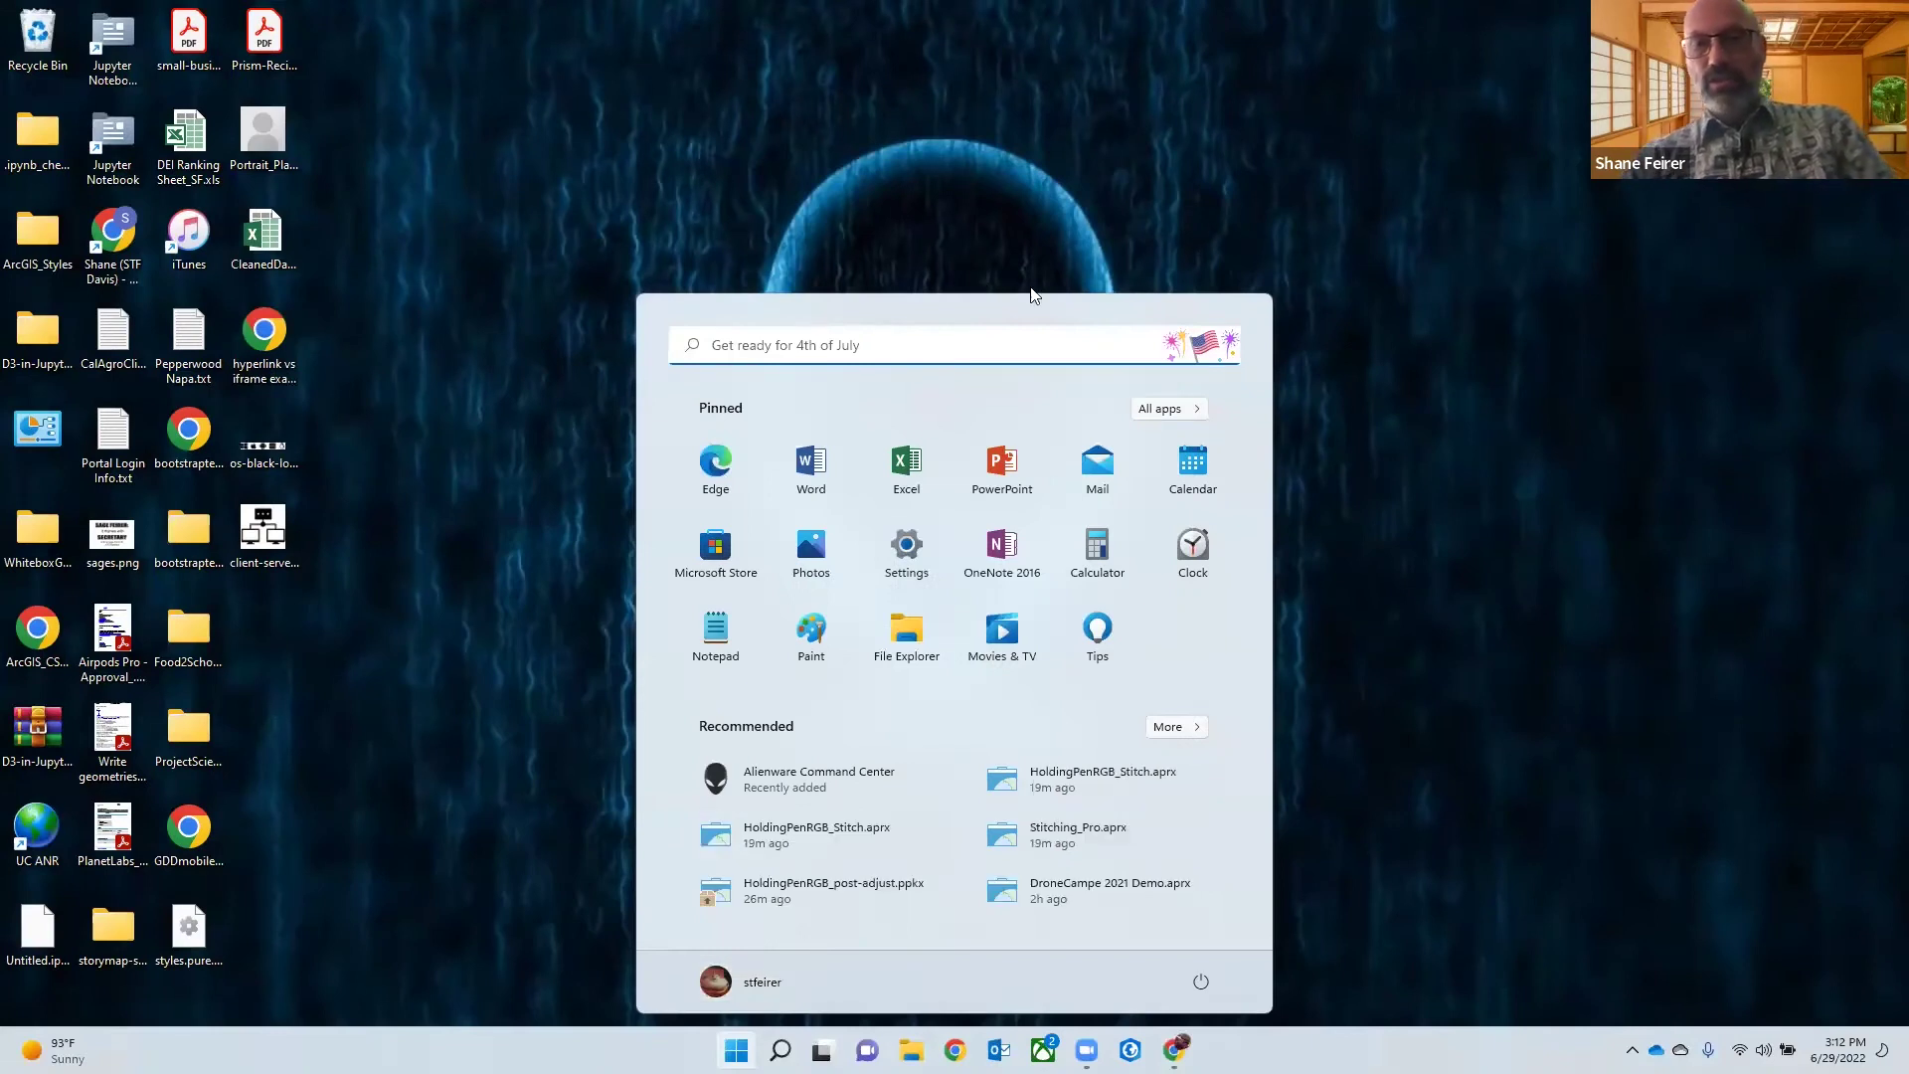
{"action": "key", "text": "Tab"}
{"action": "left_click", "coordinate": [1011, 344]}
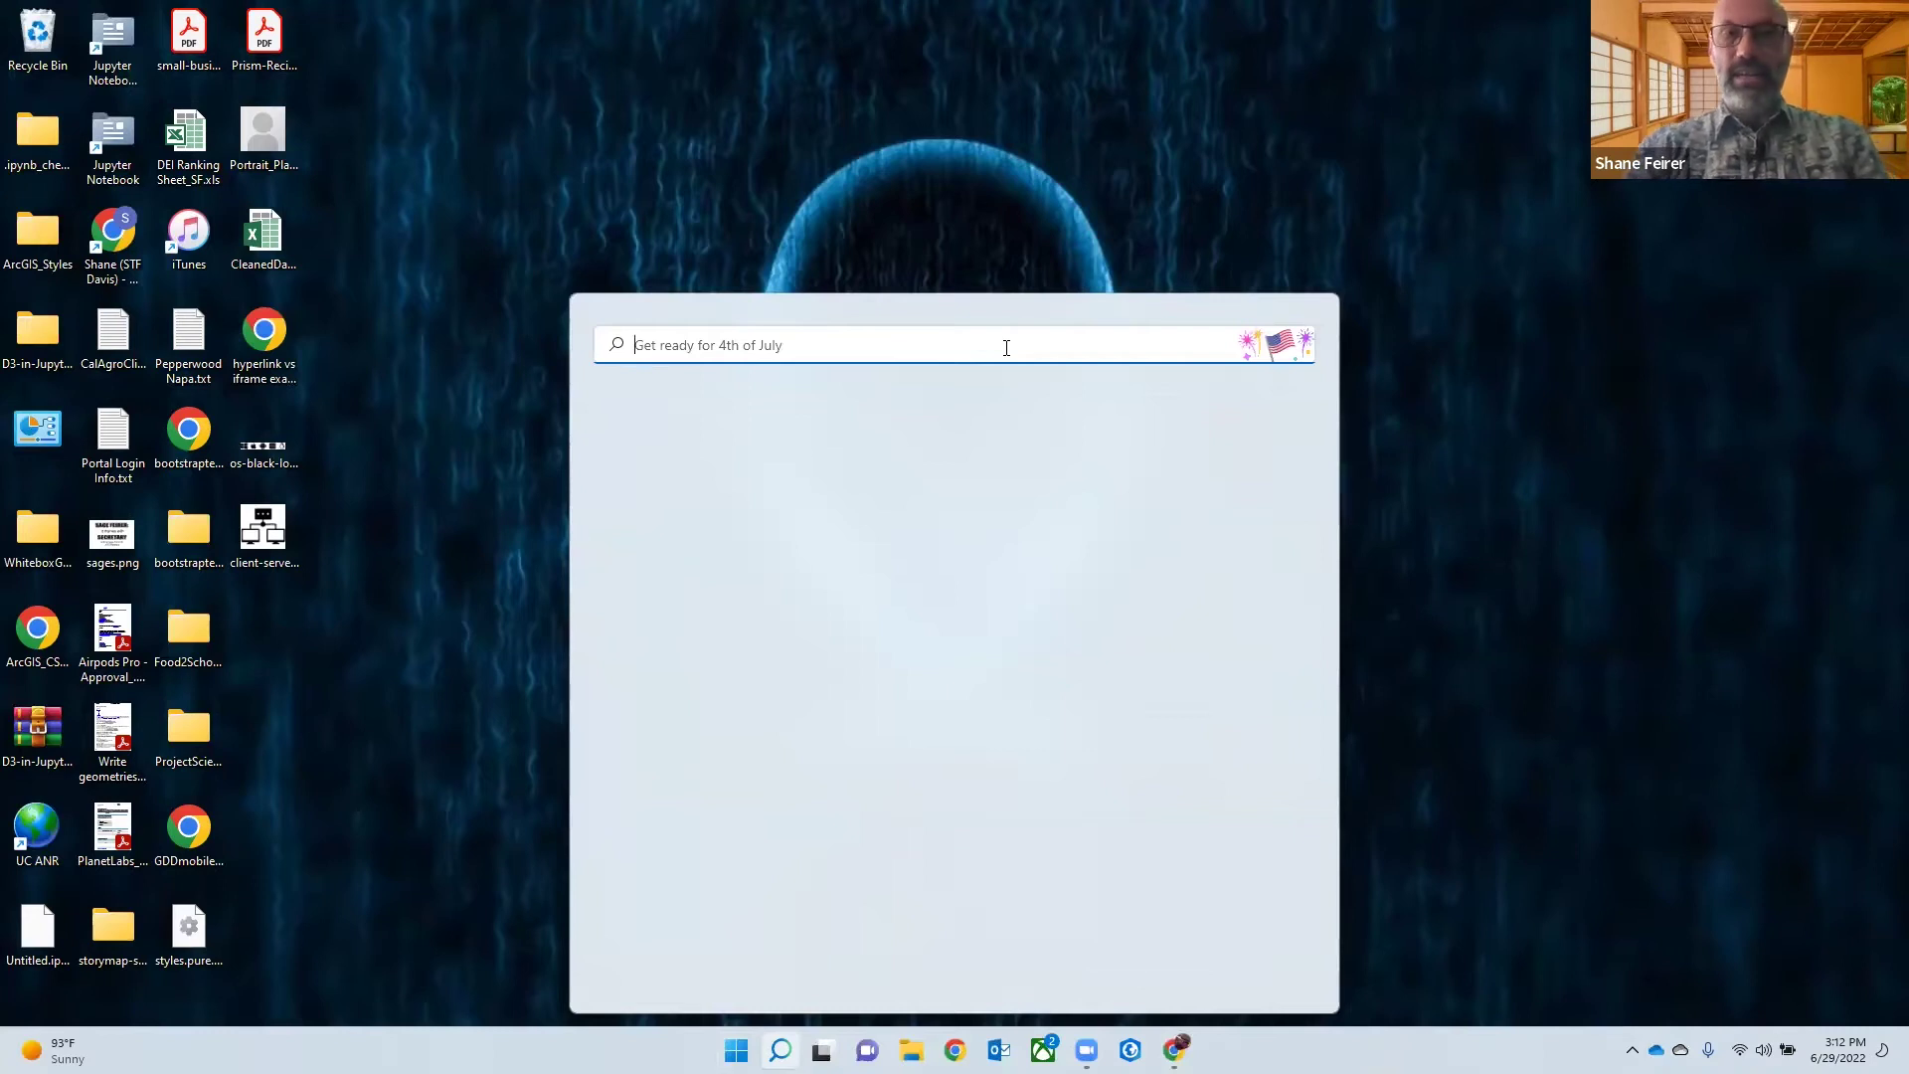
{"action": "type", "text": "arcgisarc"}
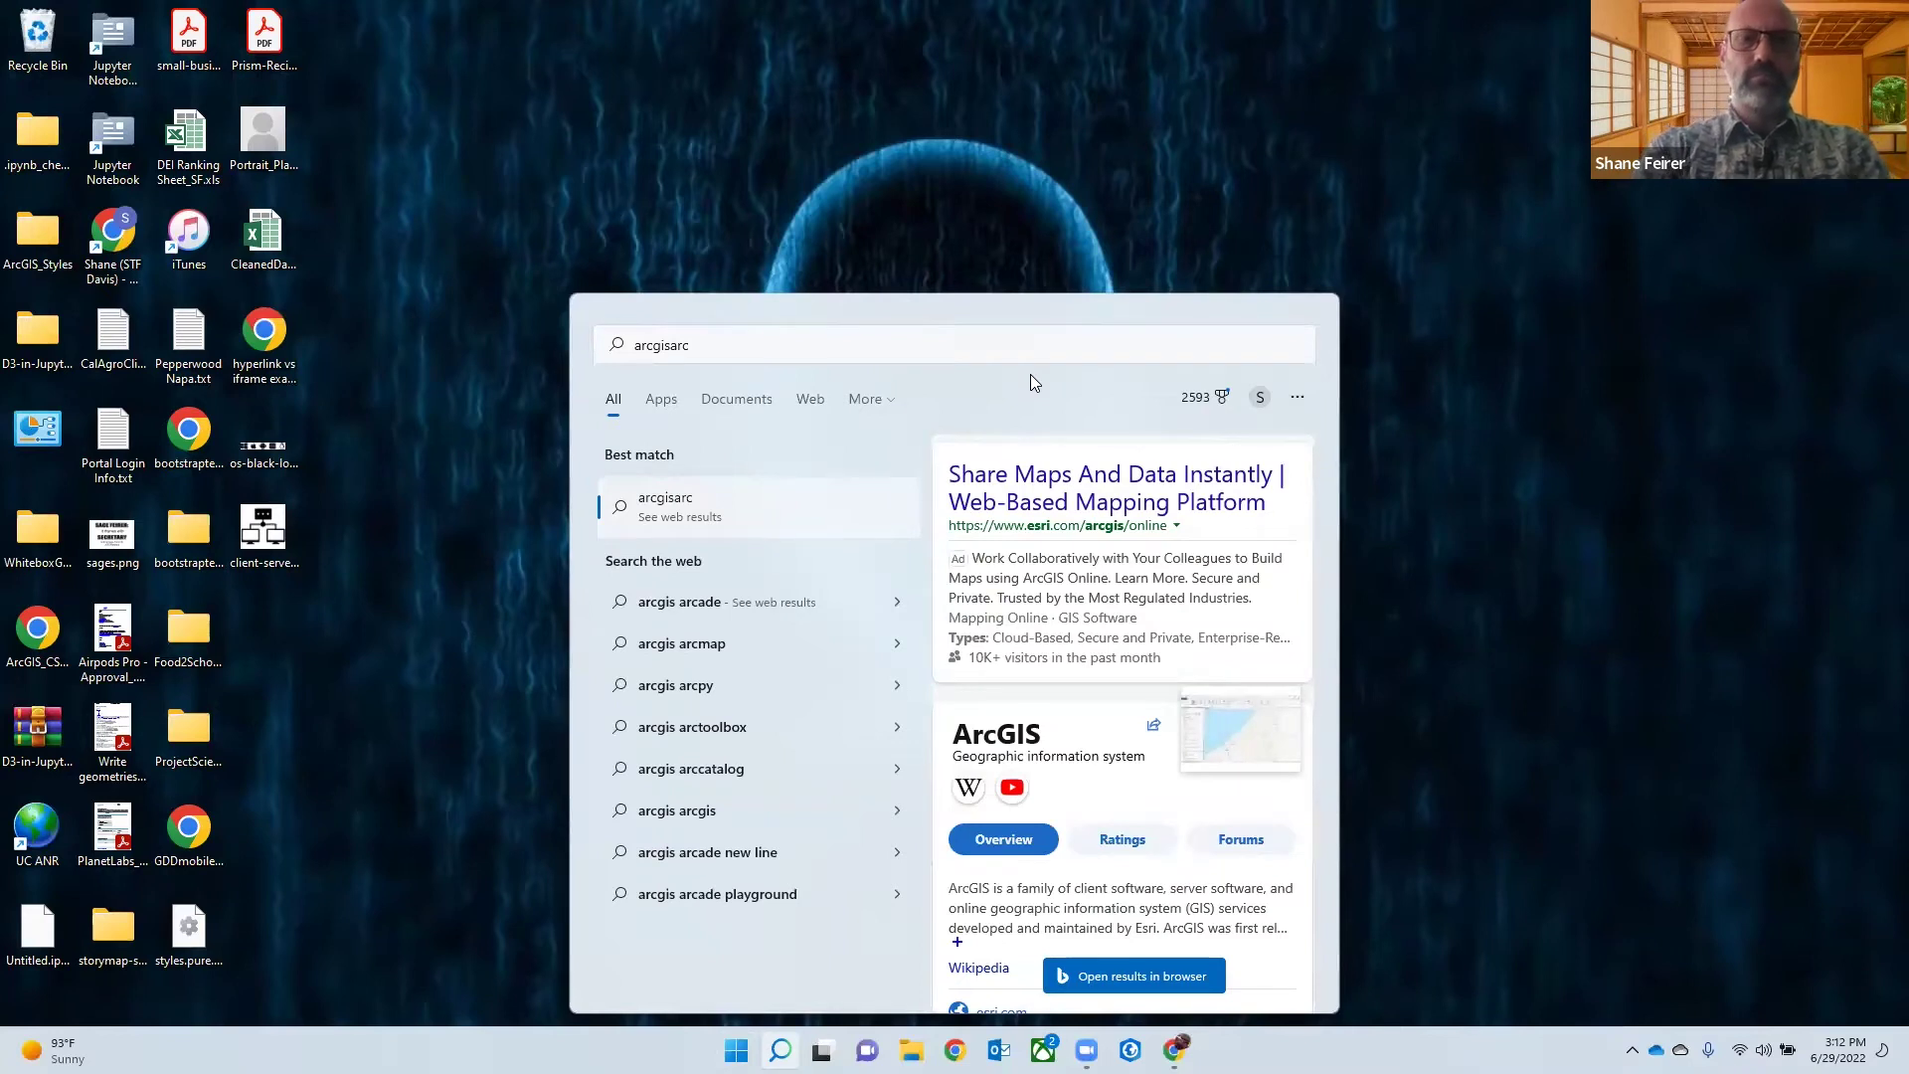
{"action": "left_click", "coordinate": [1133, 339]}
{"action": "key", "text": "BackSpace"}
{"action": "key", "text": "BackSpace"}
{"action": "key", "text": "BackSpace"}
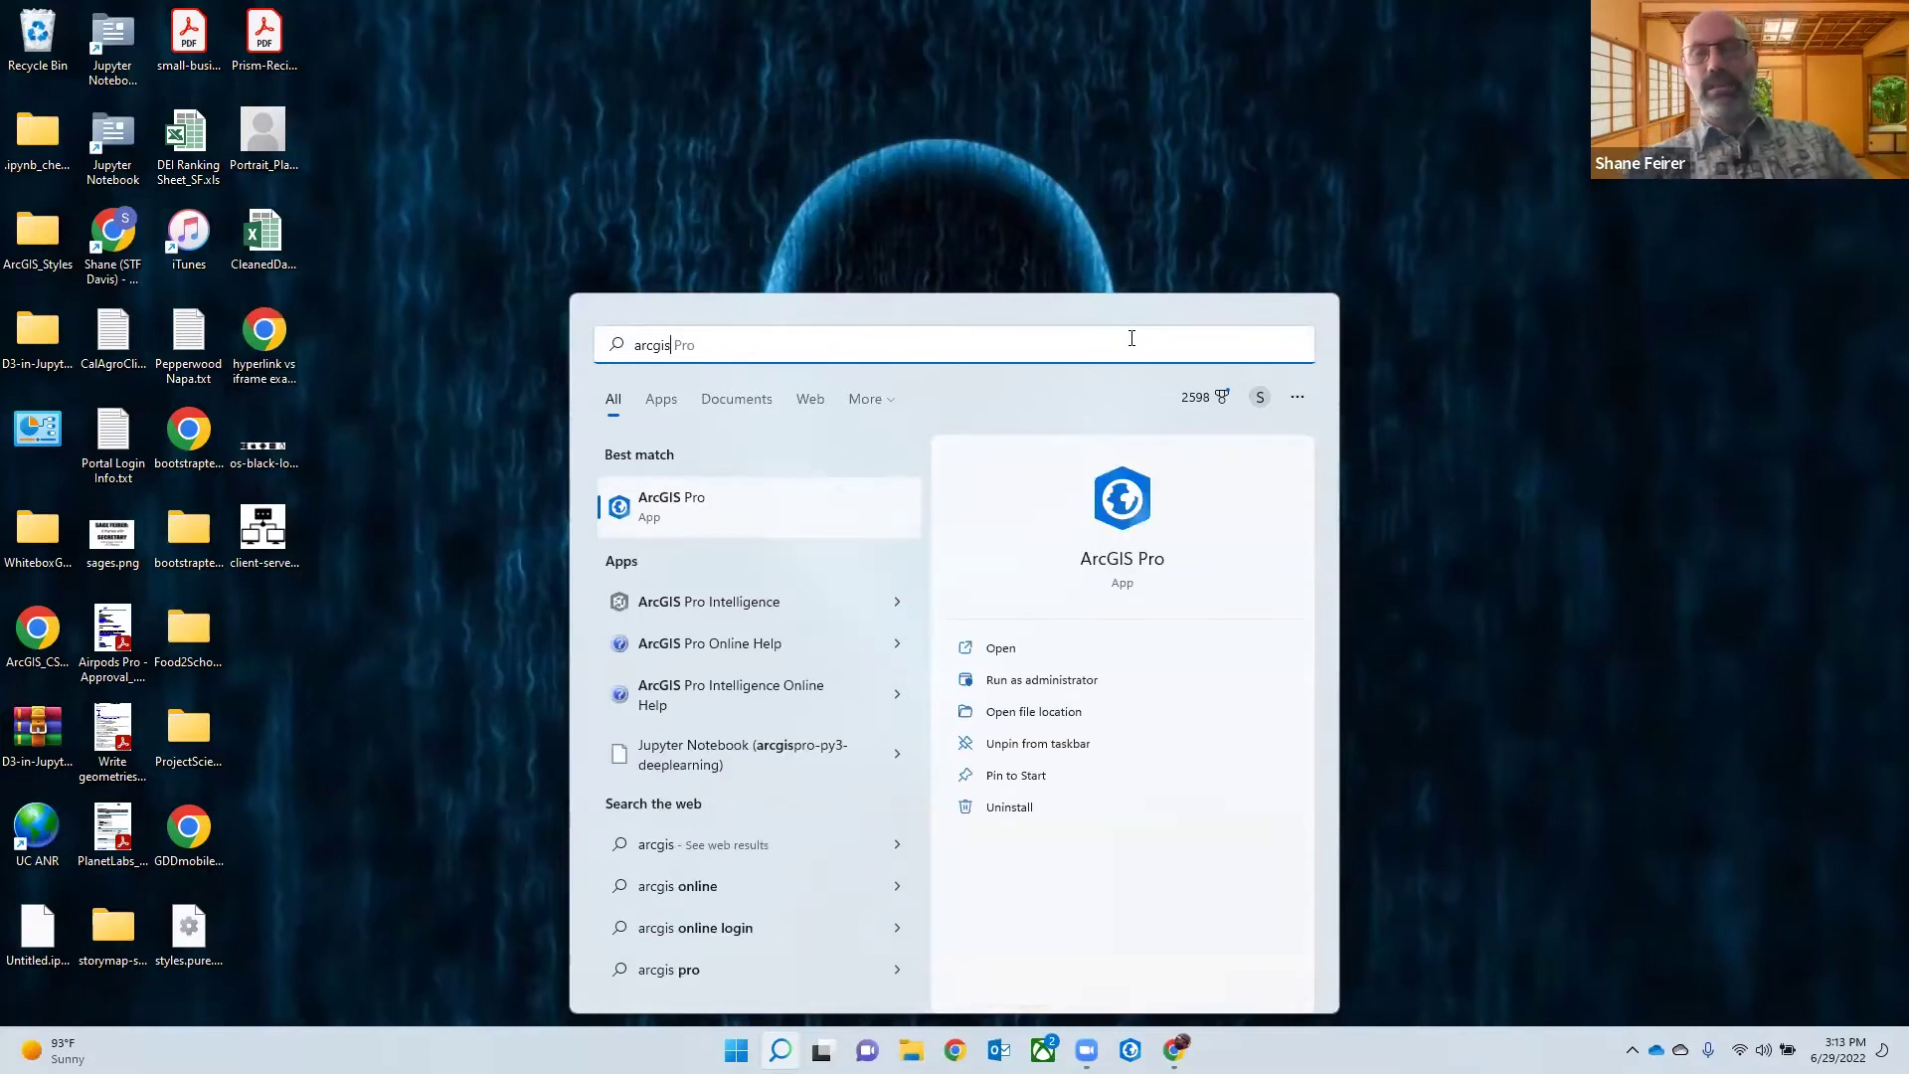
{"action": "left_click", "coordinate": [673, 515]}
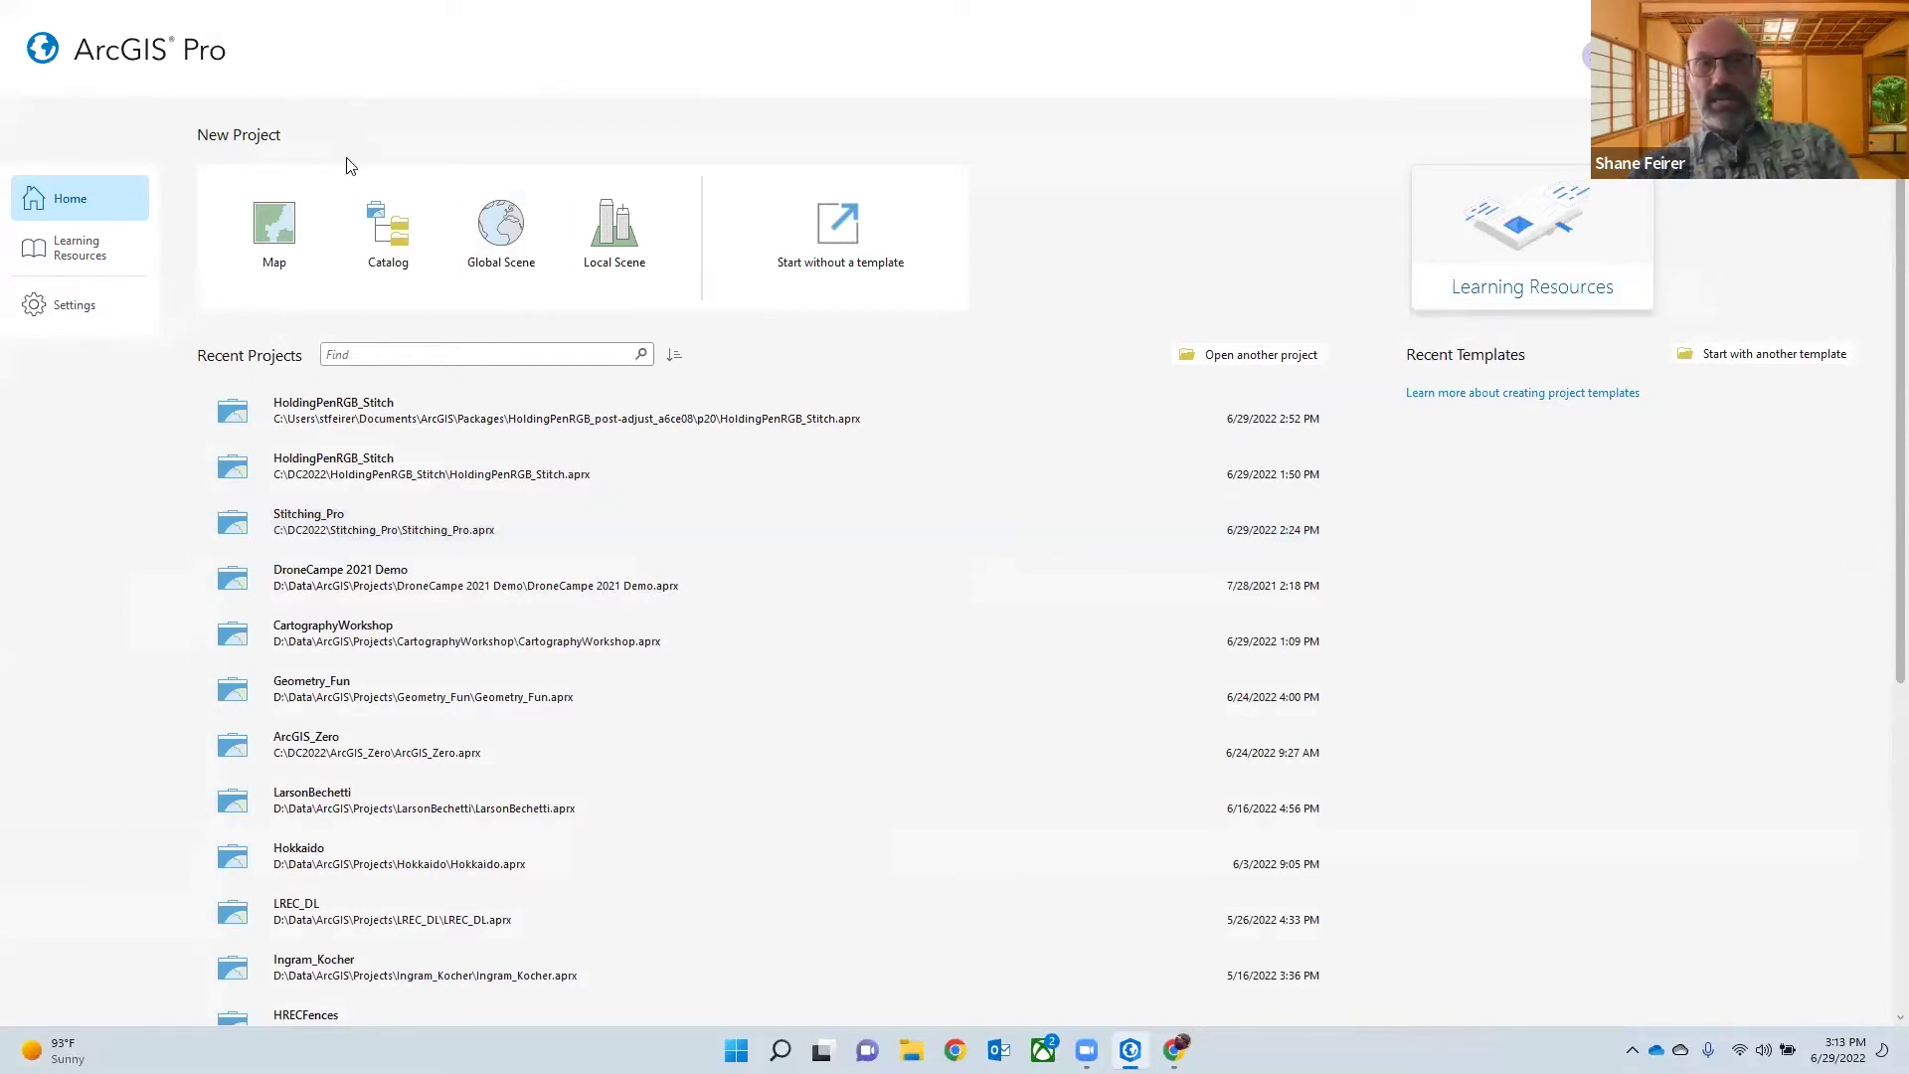
- Let ArcGIS Pro load to its start page and spotlight the new project template options
{"action": "key", "text": "ctrl"}
{"action": "key", "text": "ctrl"}
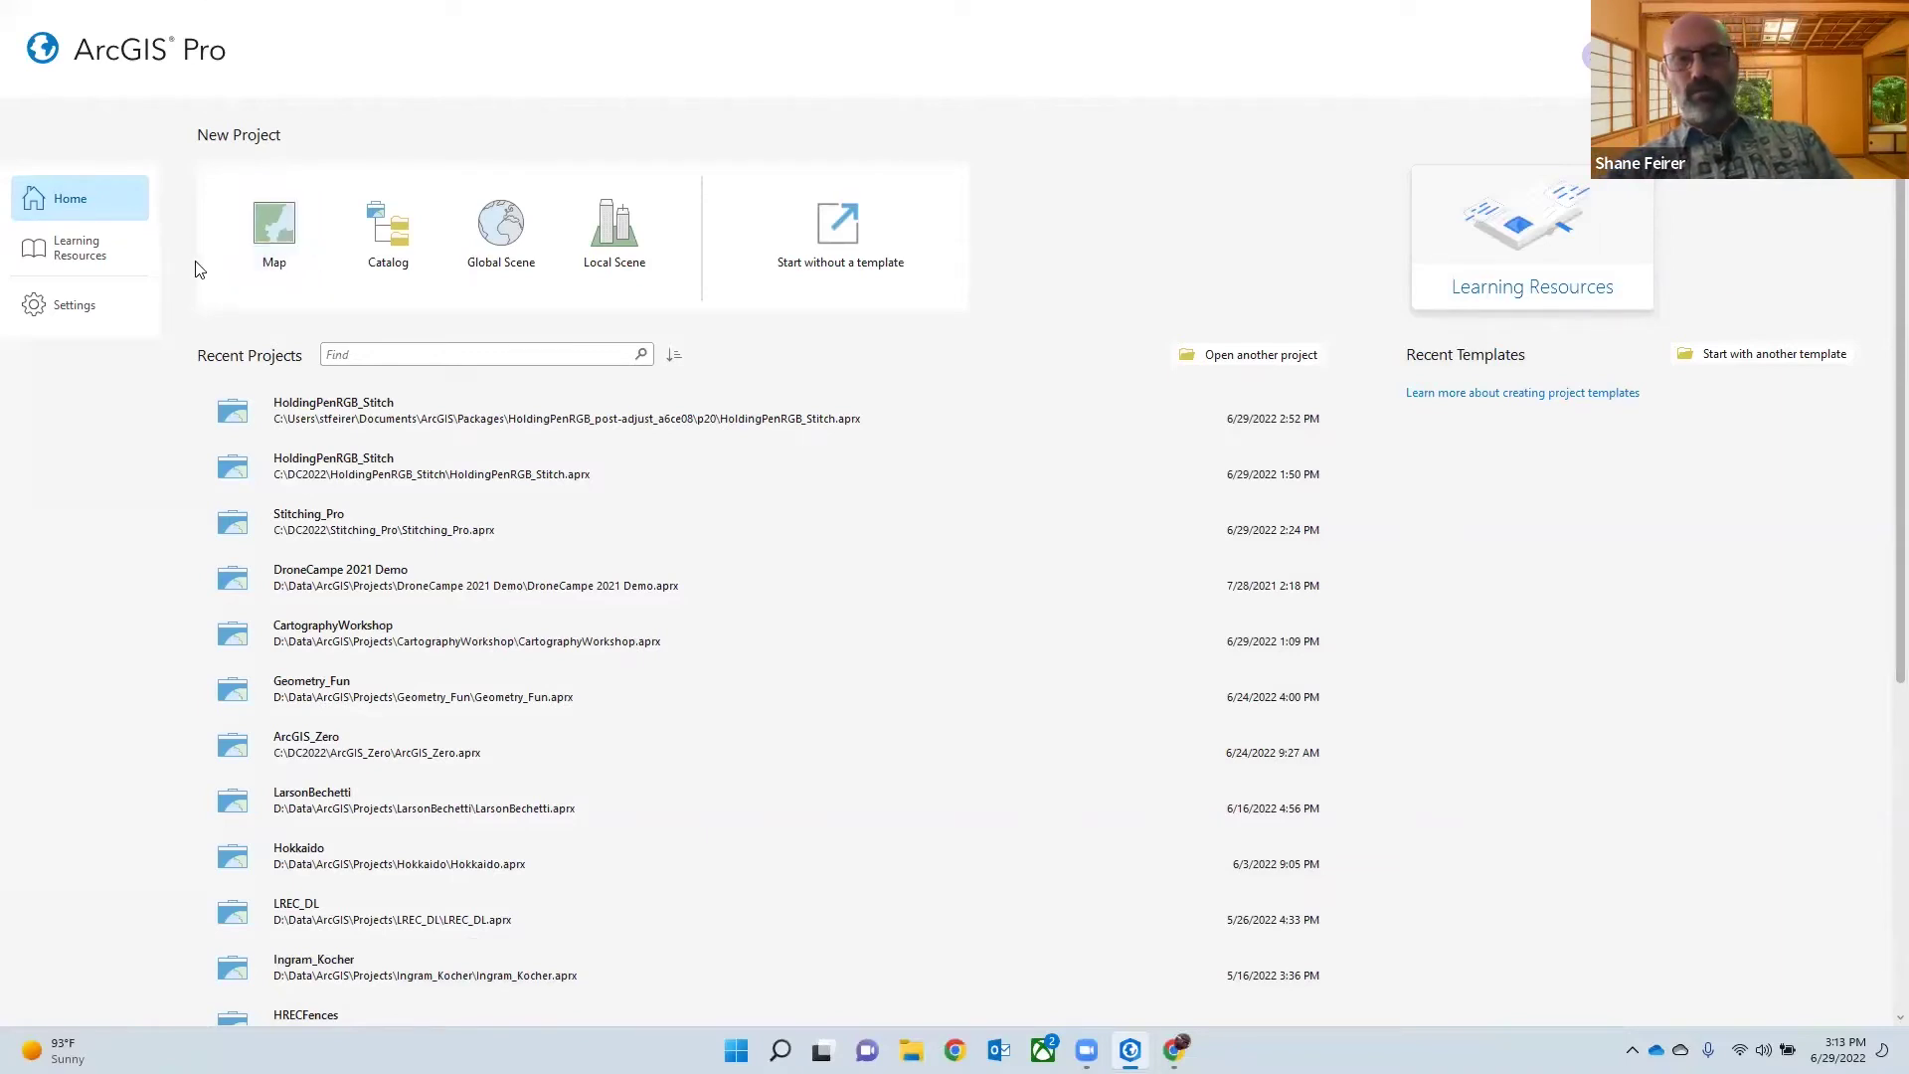
- Start a new Map-template project named Into_to_Arcgis
{"action": "left_click", "coordinate": [267, 229]}
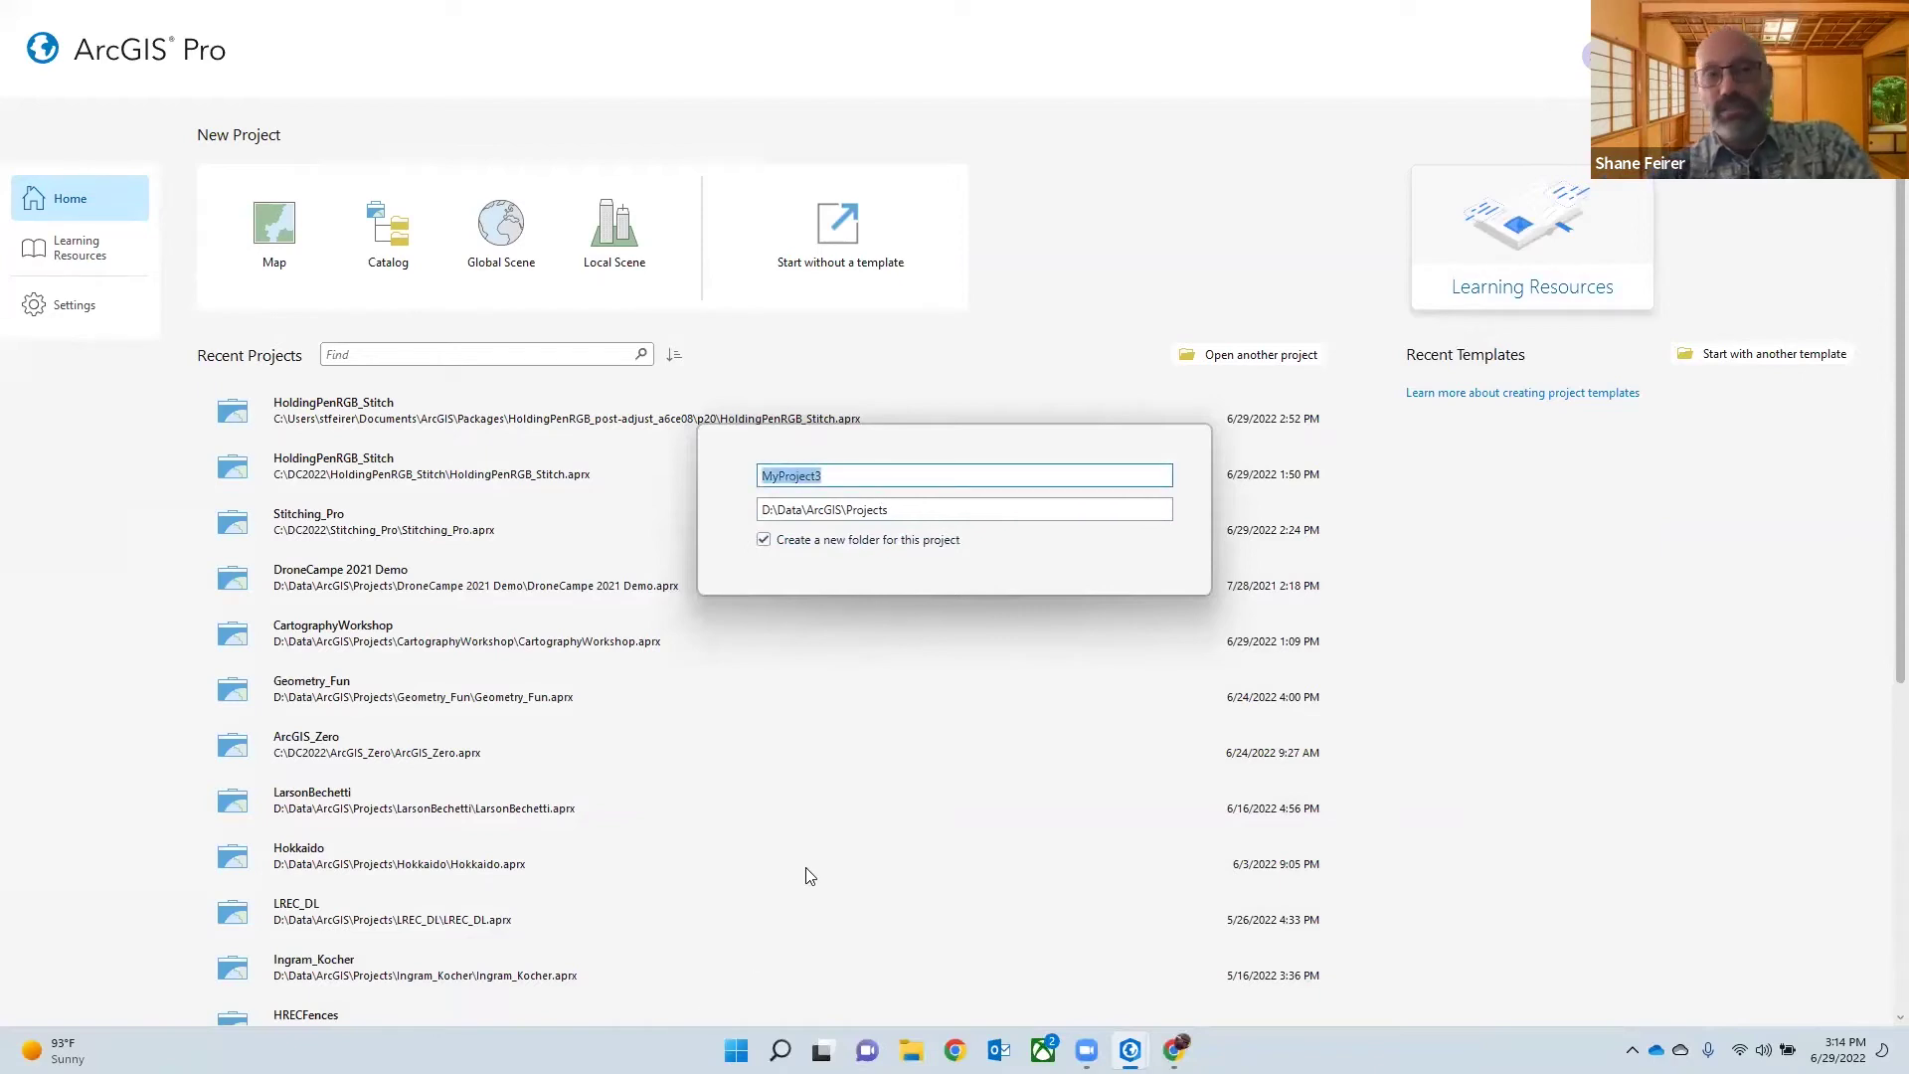
{"action": "type", "text": "A"}
{"action": "type", "text": "Int"}
{"action": "type", "text": "o_to_Arc"}
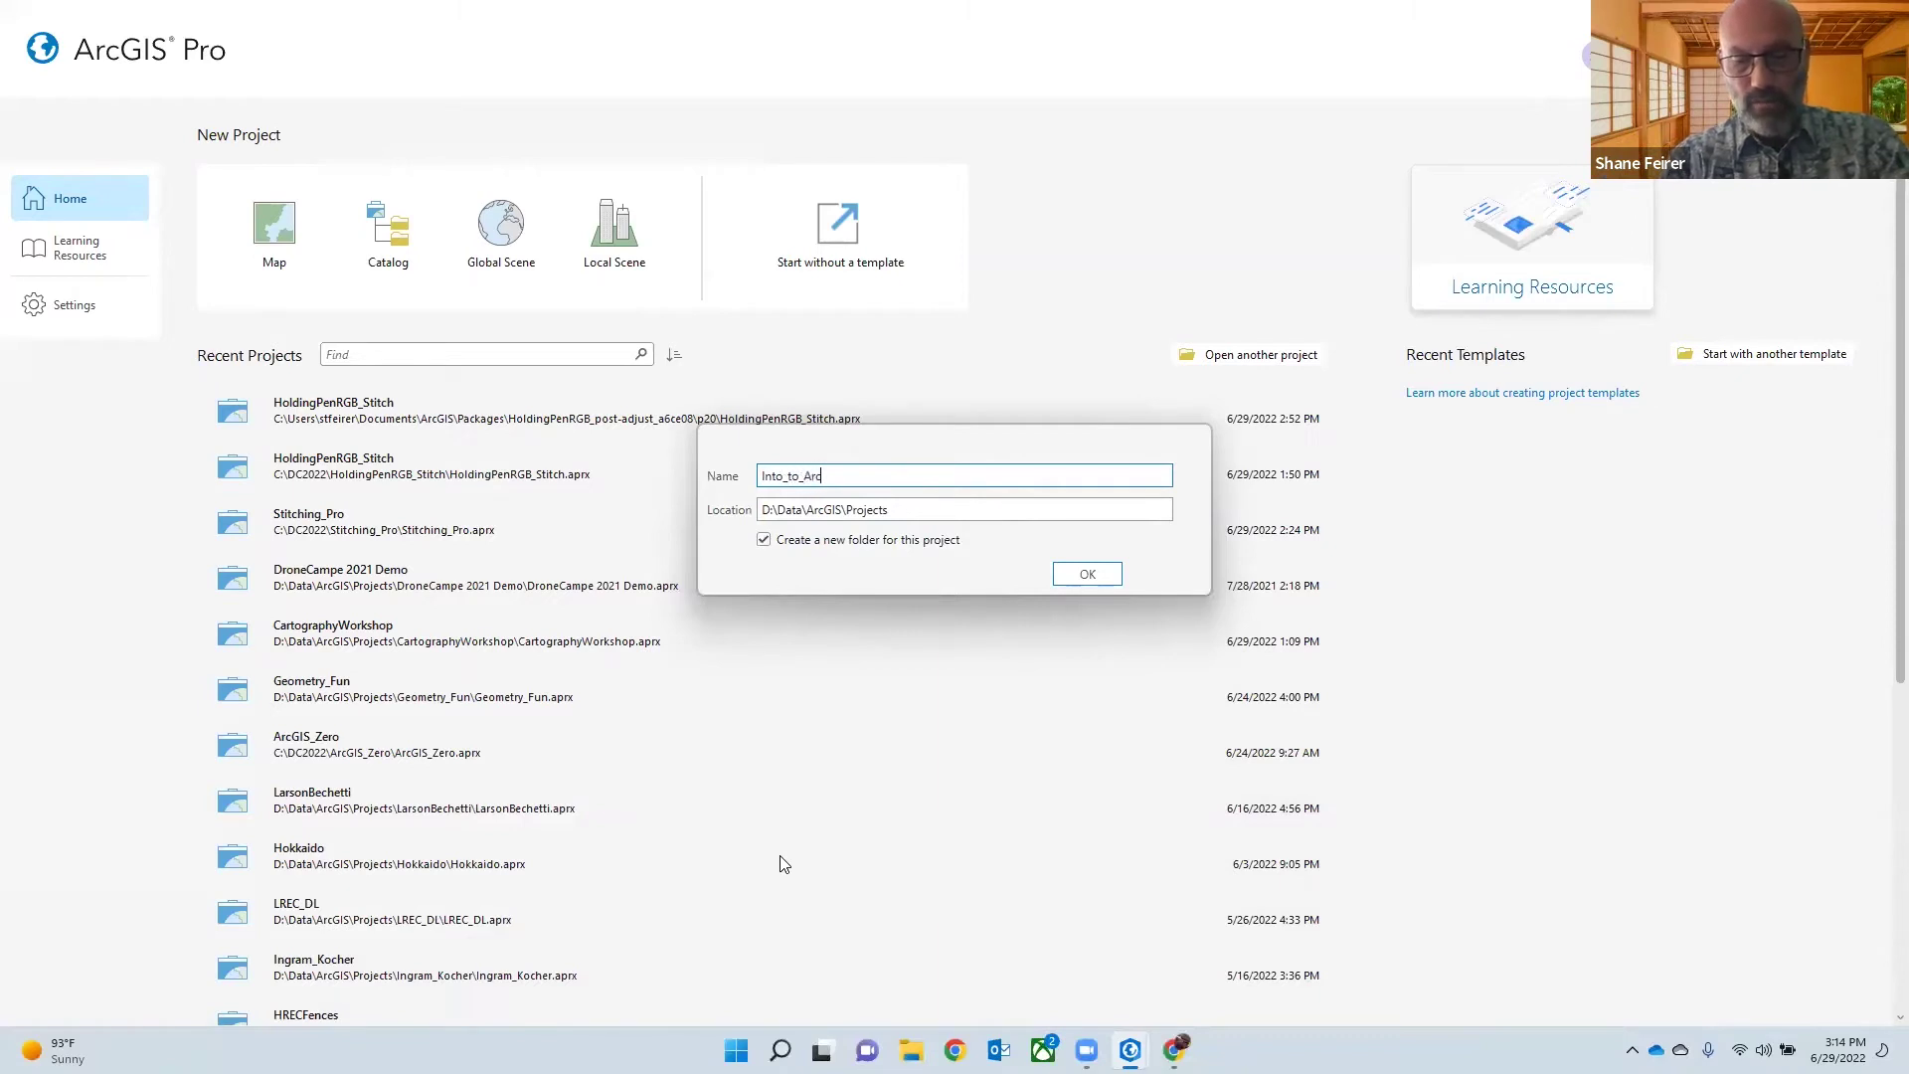
{"action": "type", "text": "g"}
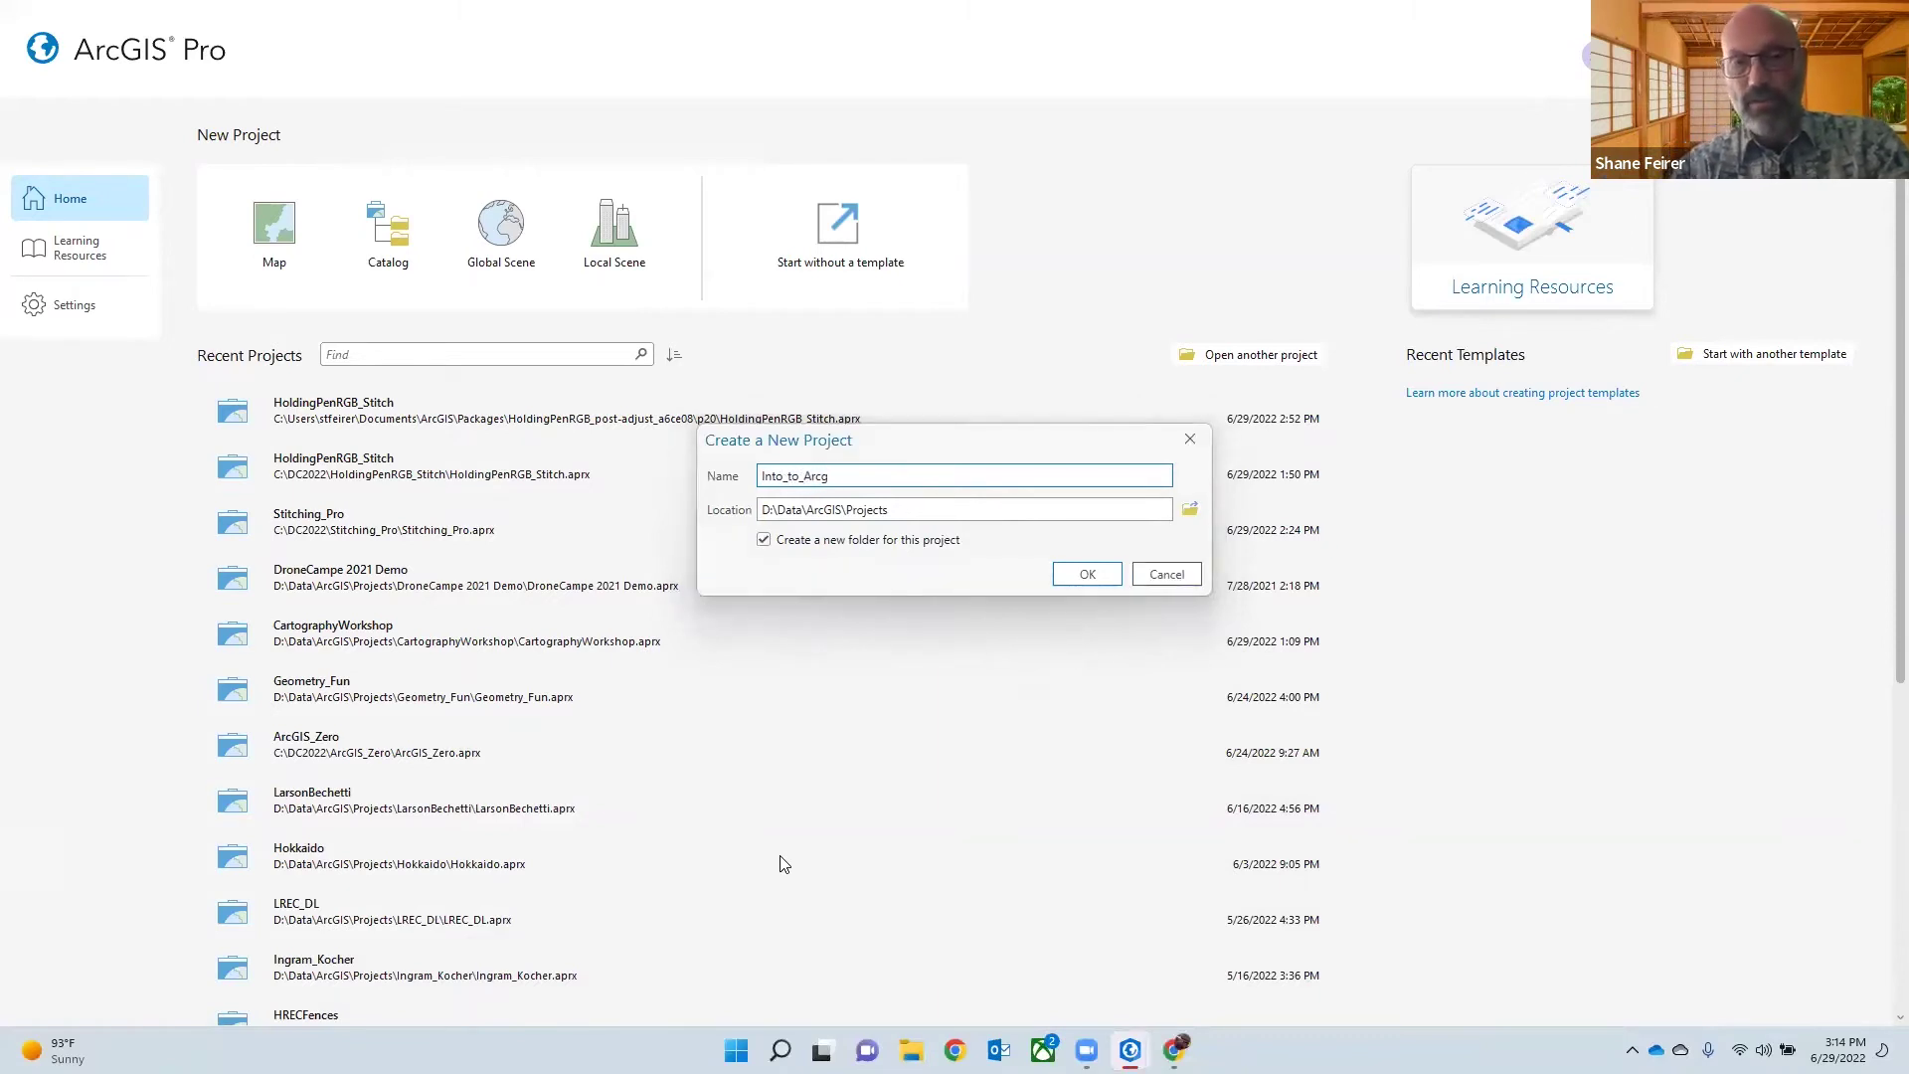
{"action": "type", "text": "is"}
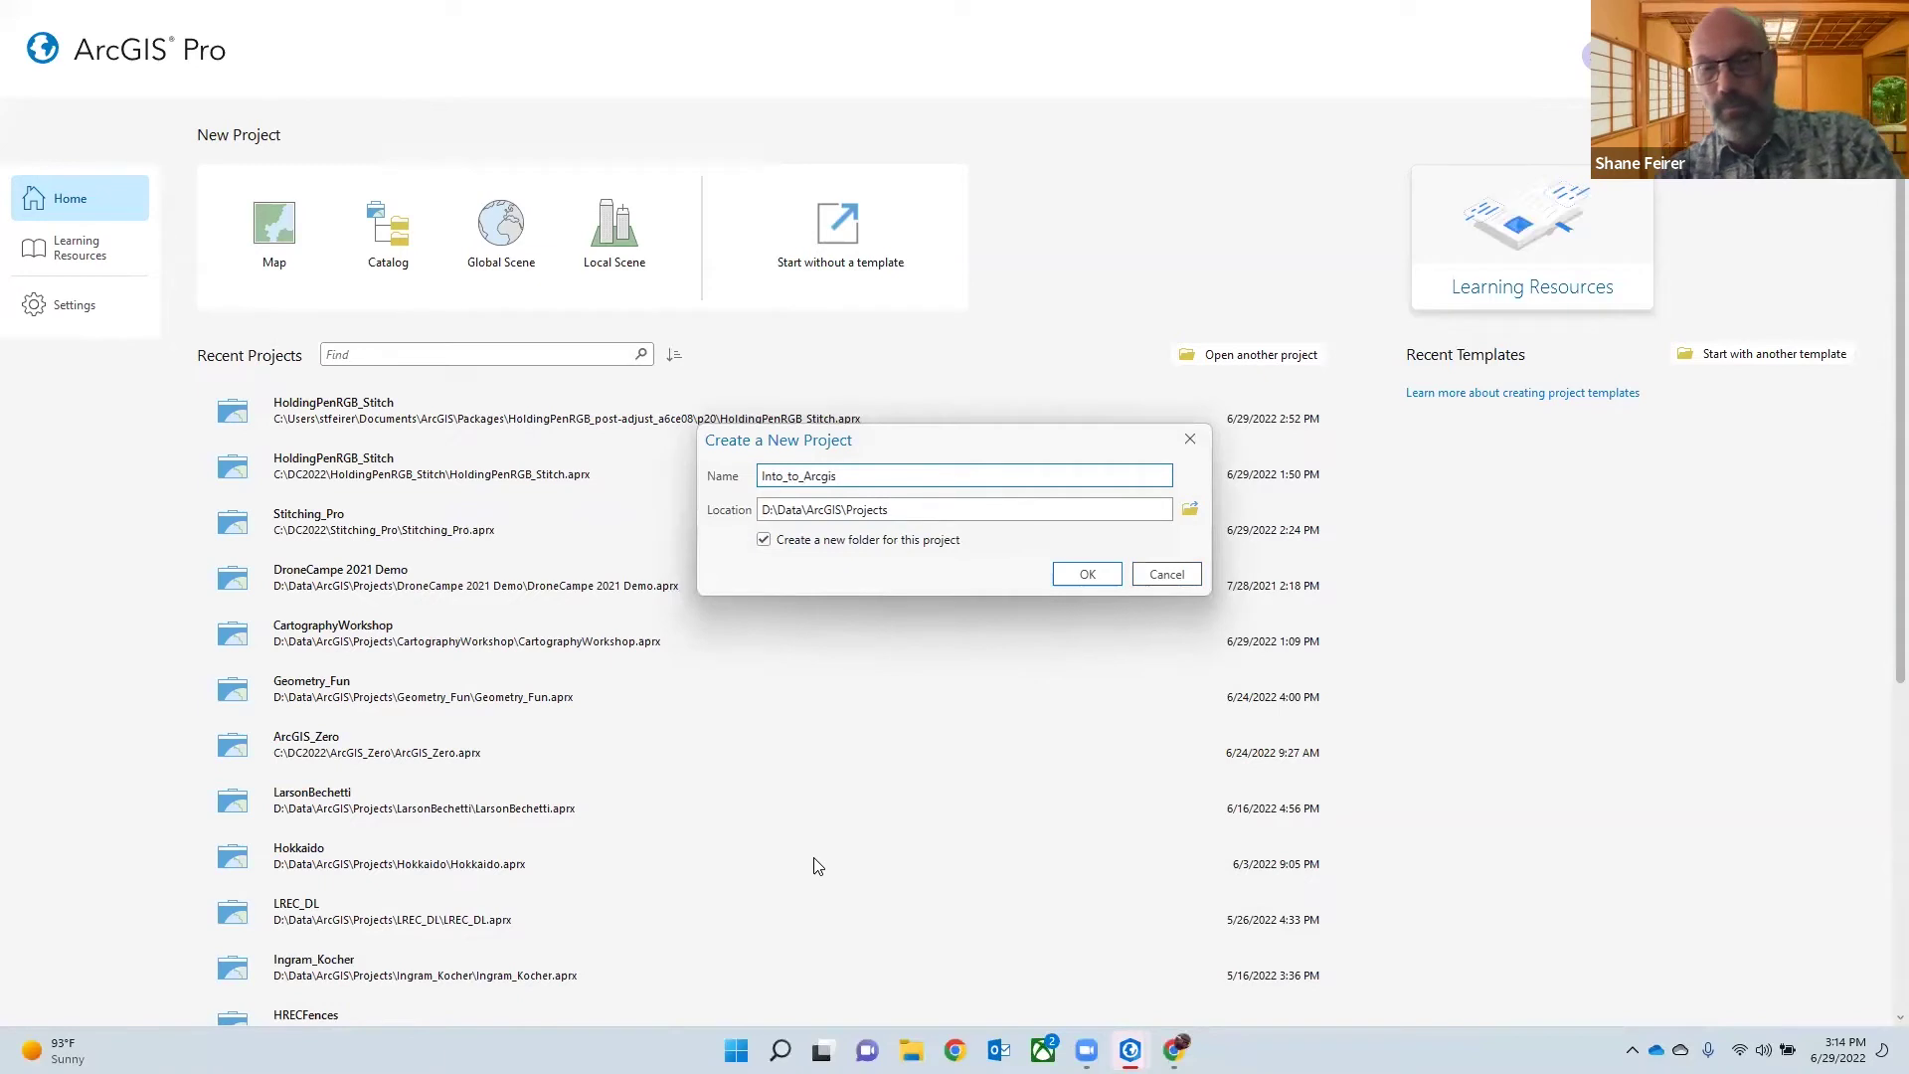
{"action": "left_click", "coordinate": [915, 510]}
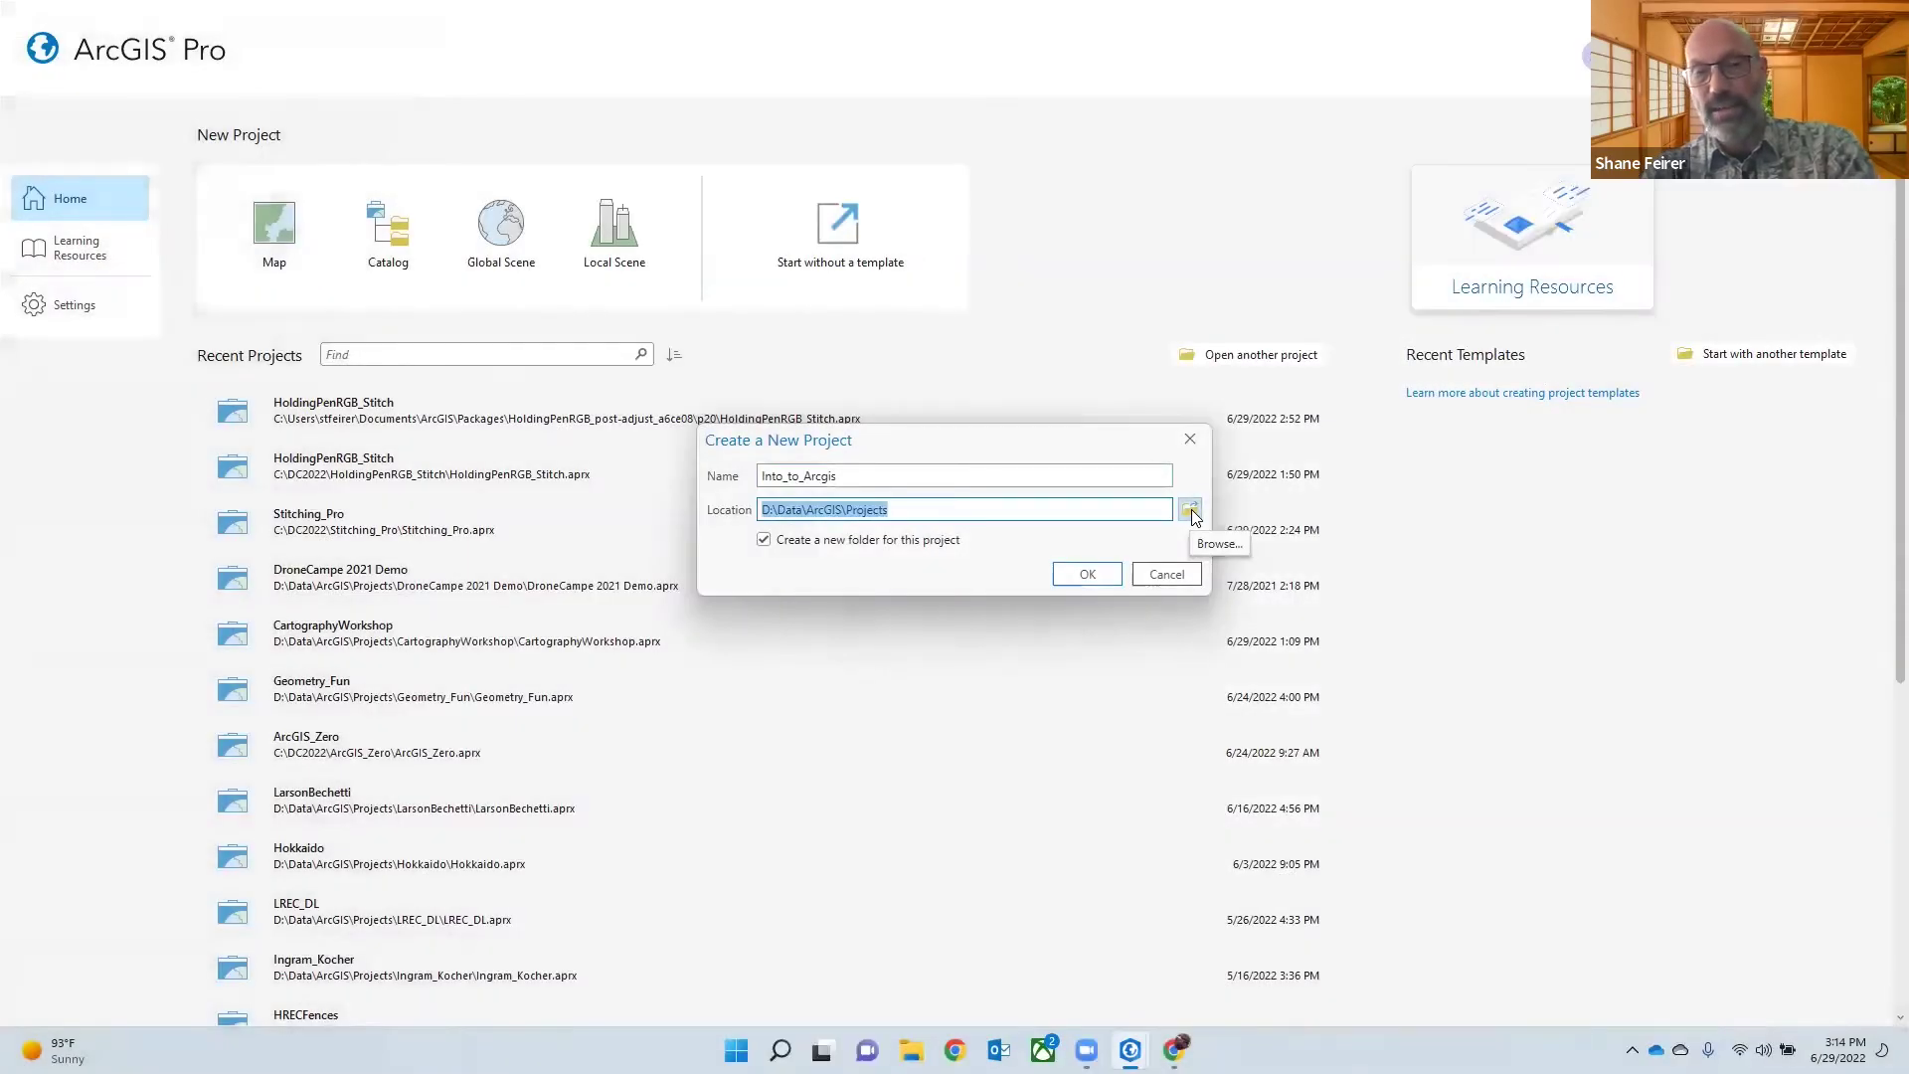
- Set the project location to C:\DC2022 via This PC > OS (C:)
{"action": "left_click", "coordinate": [1191, 510]}
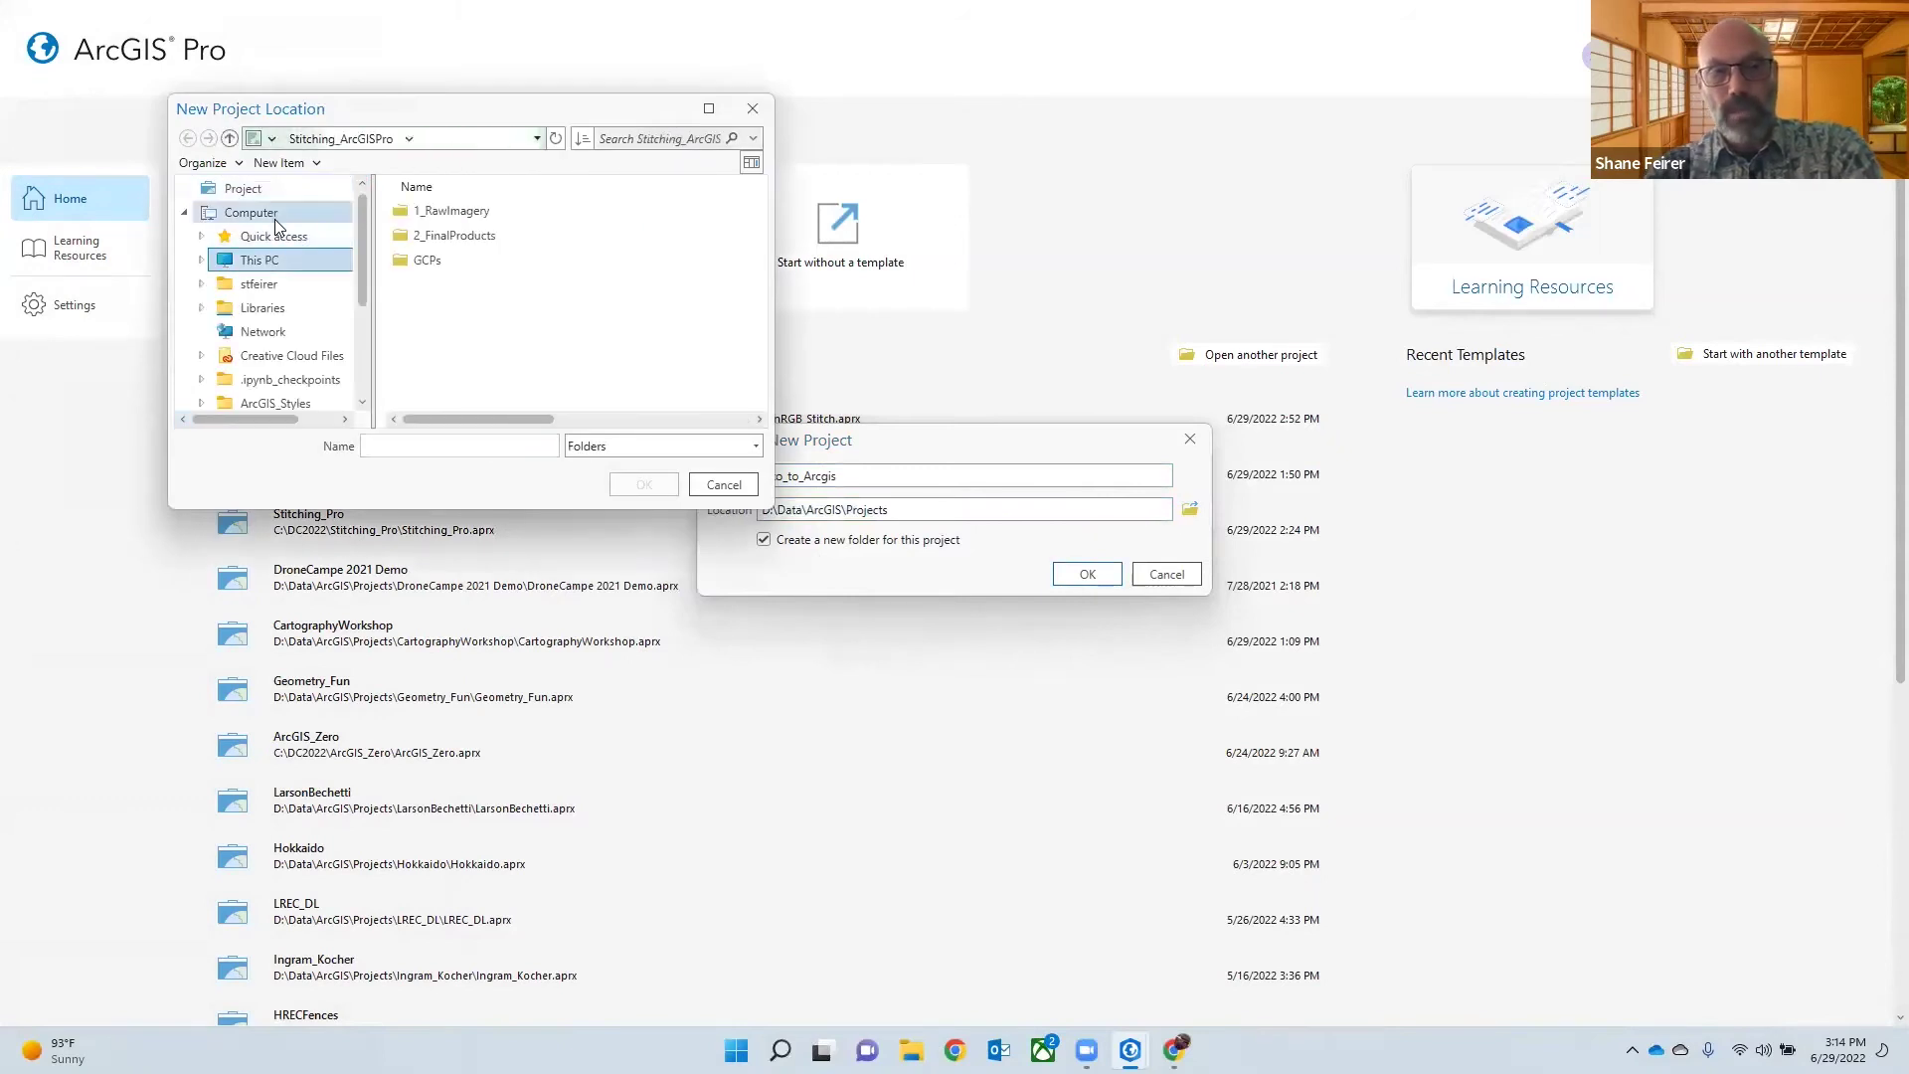
{"action": "left_click_drag", "start_coordinate": [360, 243], "coordinate": [356, 298]}
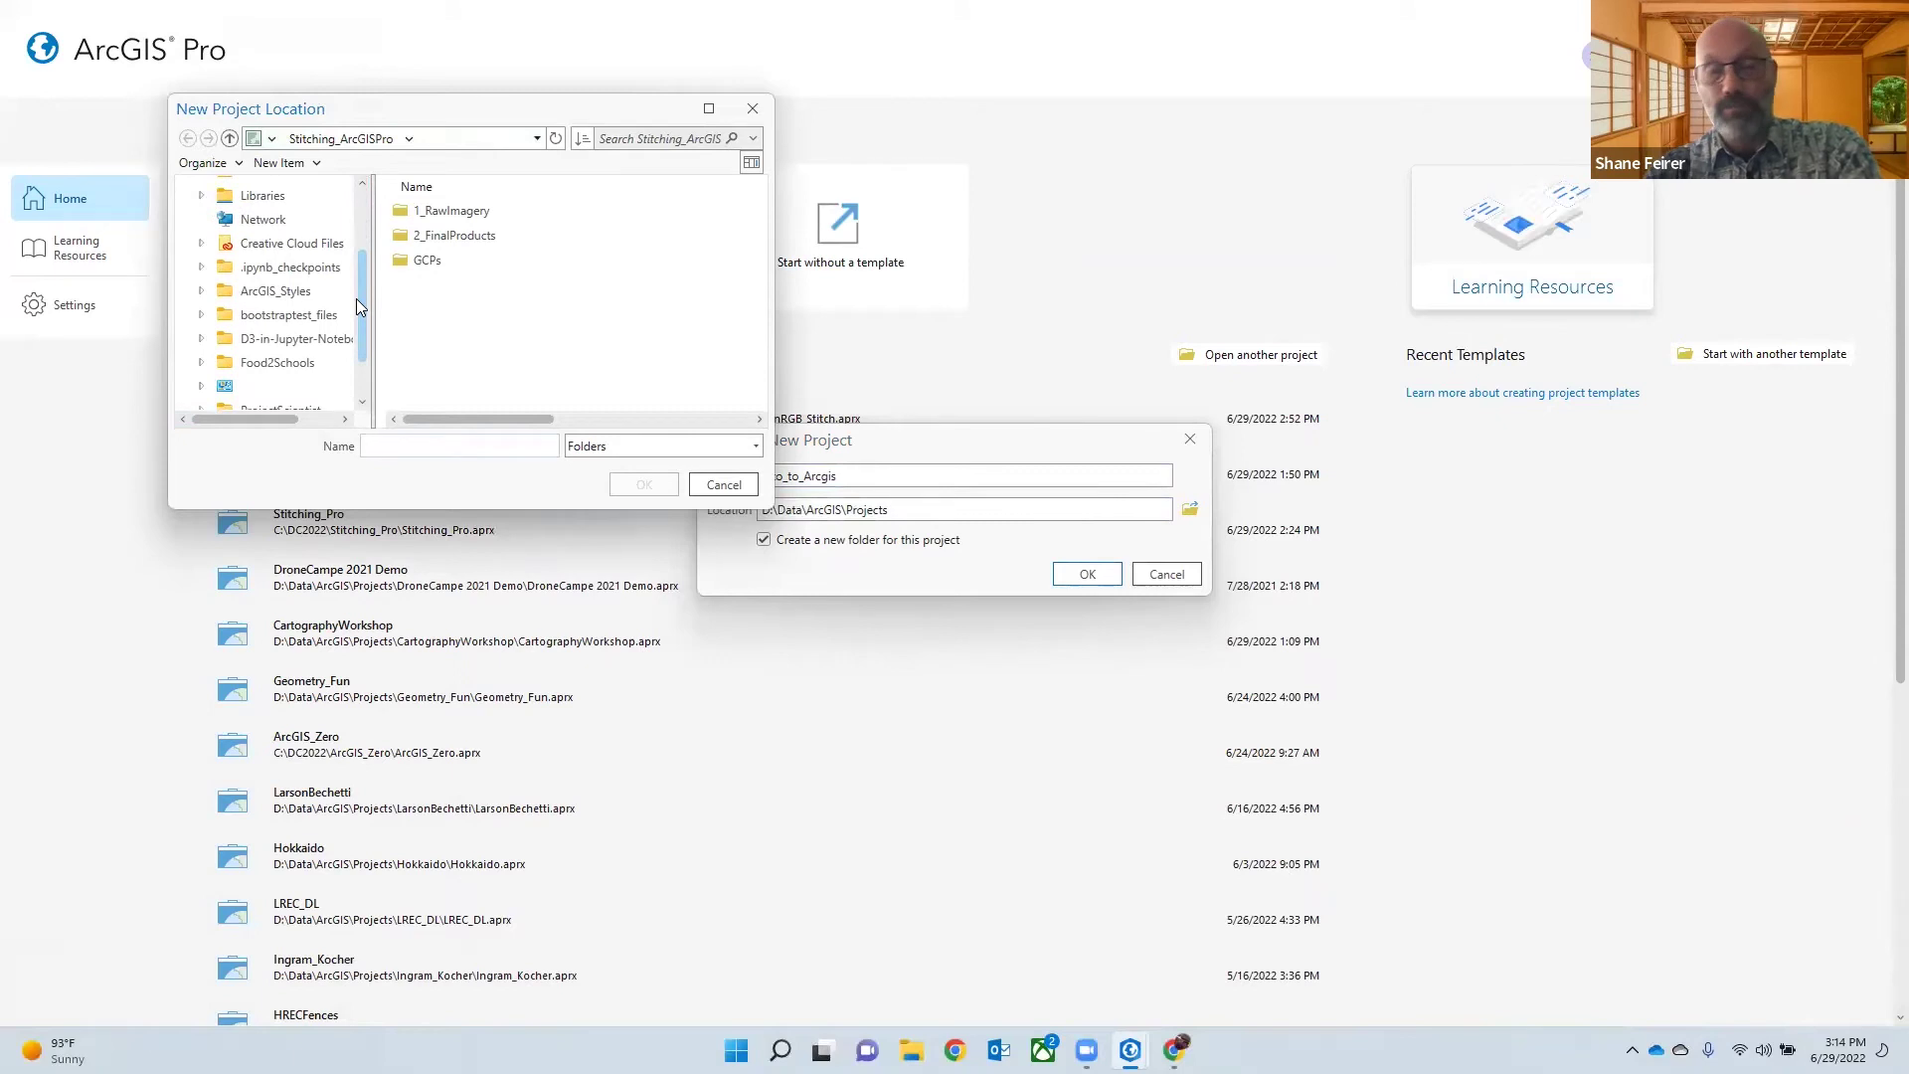
{"action": "left_click_drag", "start_coordinate": [356, 298], "coordinate": [352, 234]}
{"action": "left_click", "coordinate": [249, 260]}
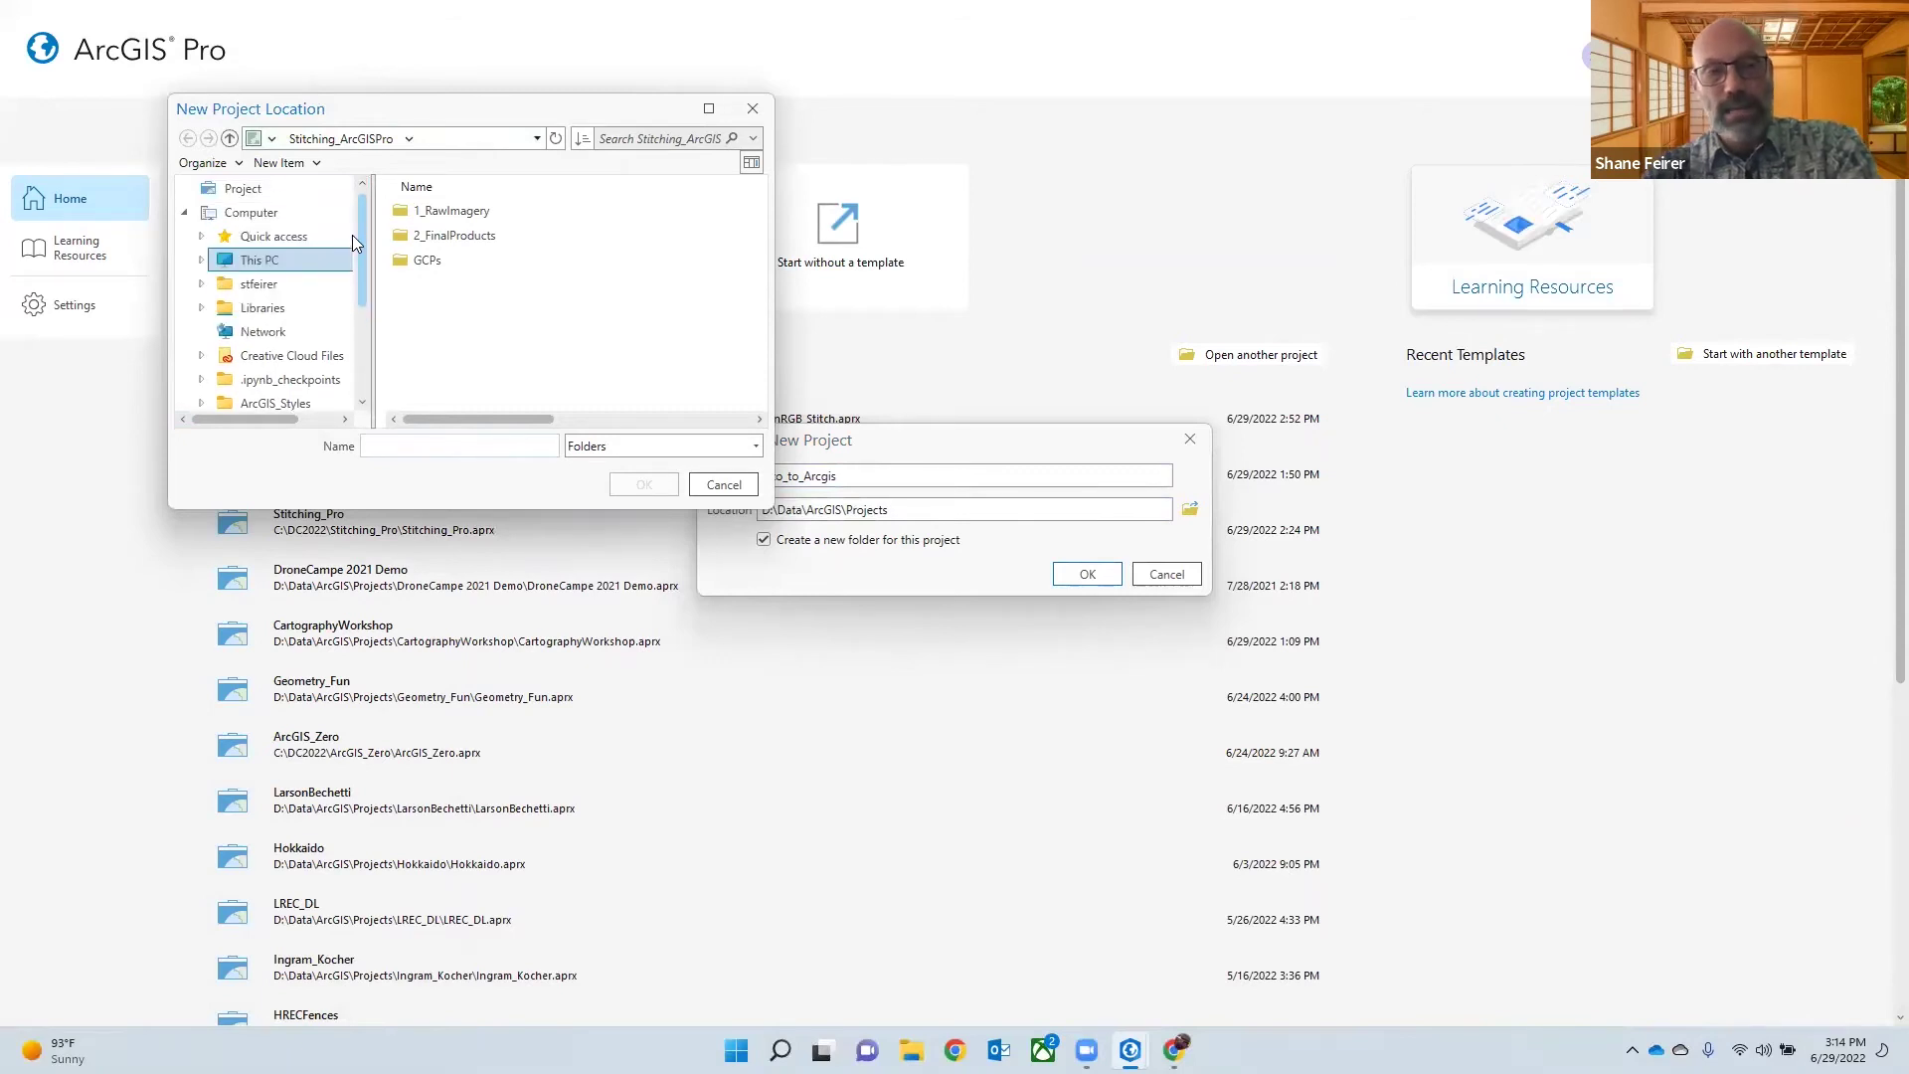
{"action": "double_click", "coordinate": [252, 257]}
{"action": "scroll", "coordinate": [310, 282], "scroll_direction": "down", "scroll_amount": 2}
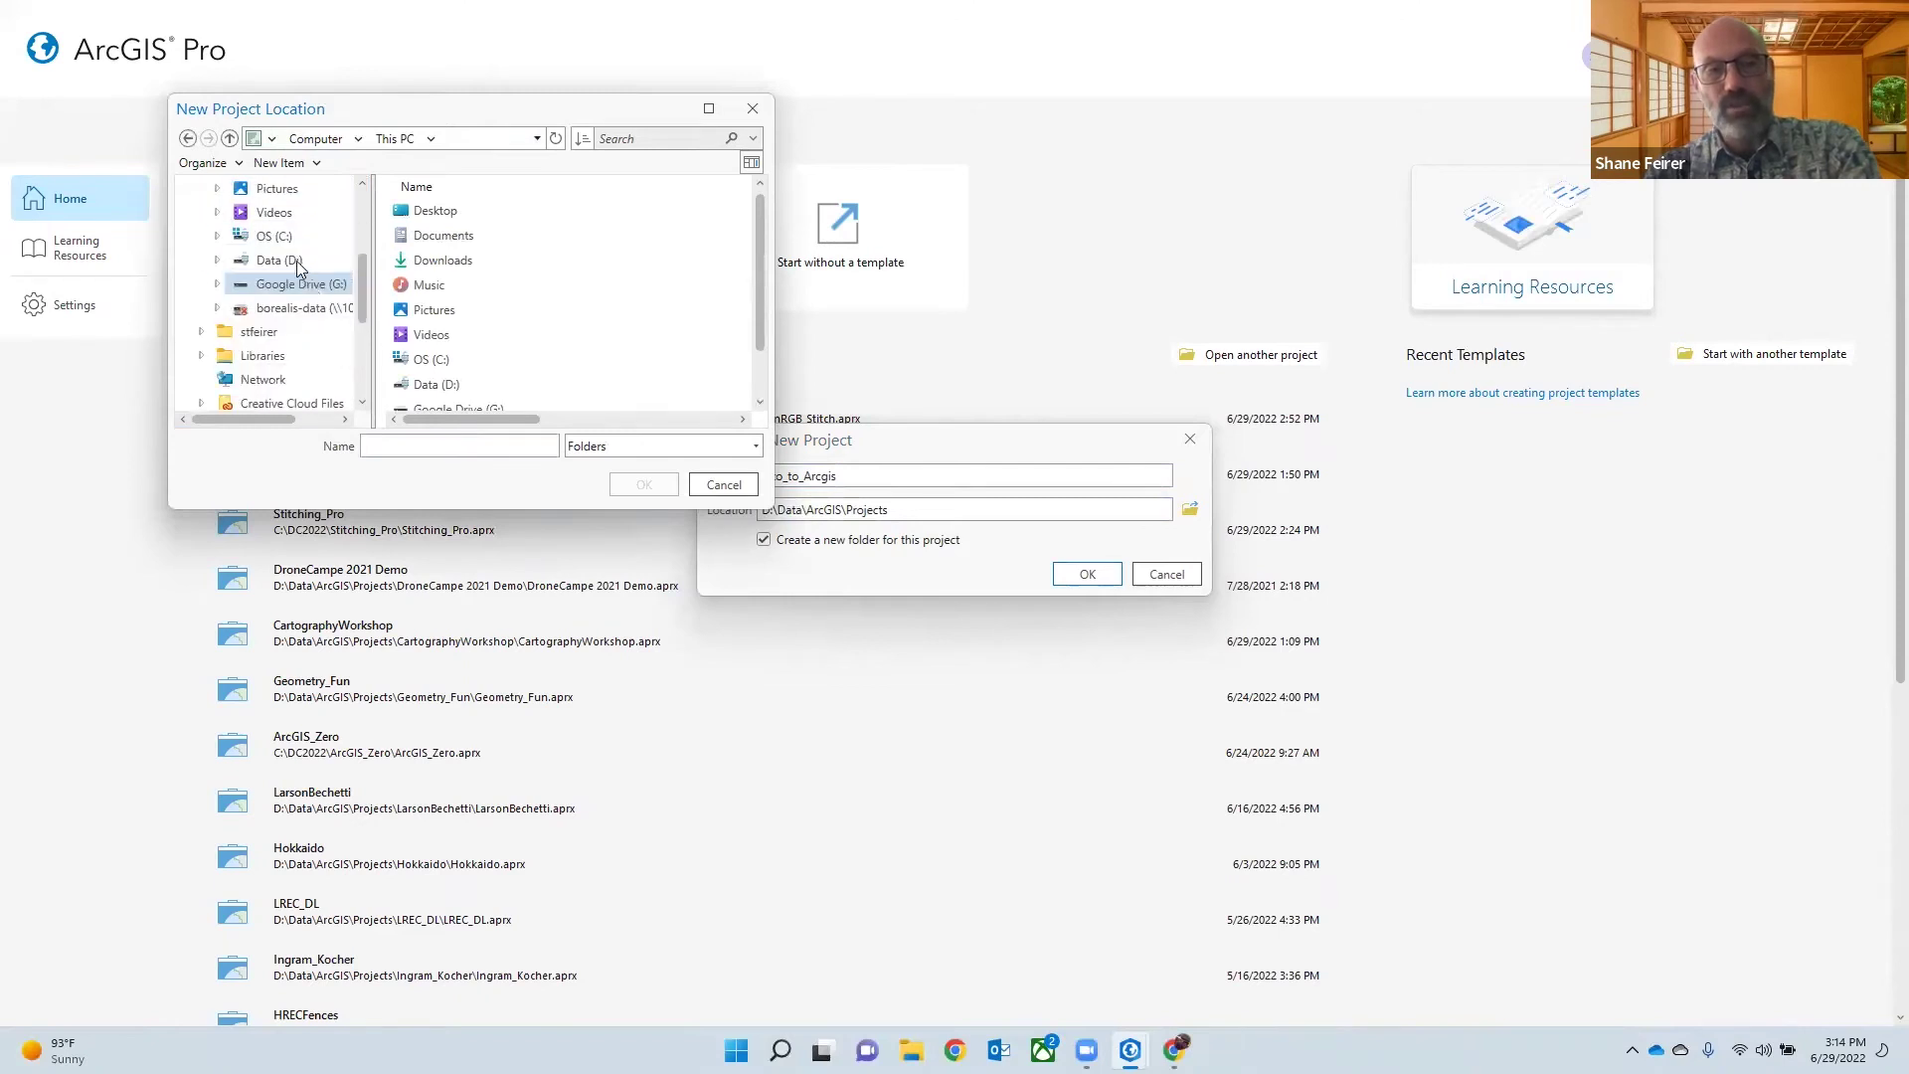
{"action": "double_click", "coordinate": [274, 236]}
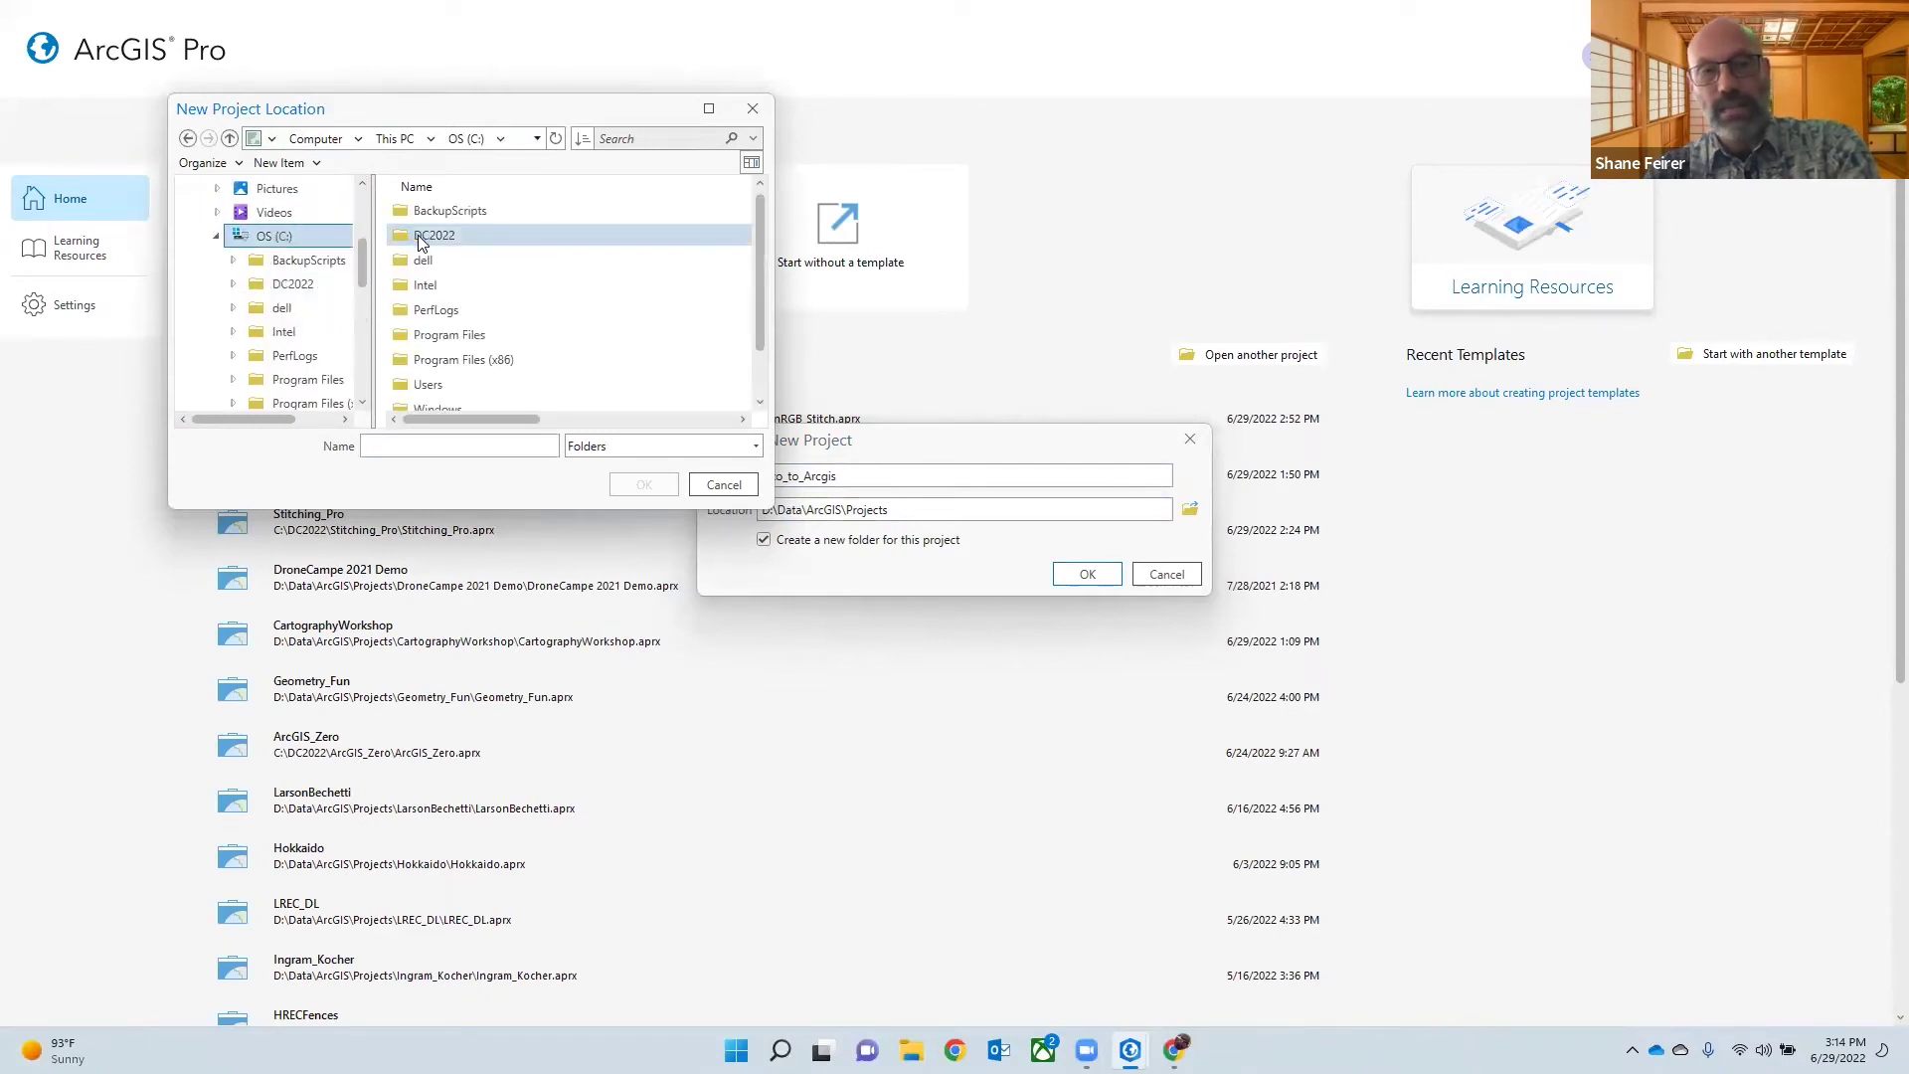
{"action": "left_click", "coordinate": [418, 234]}
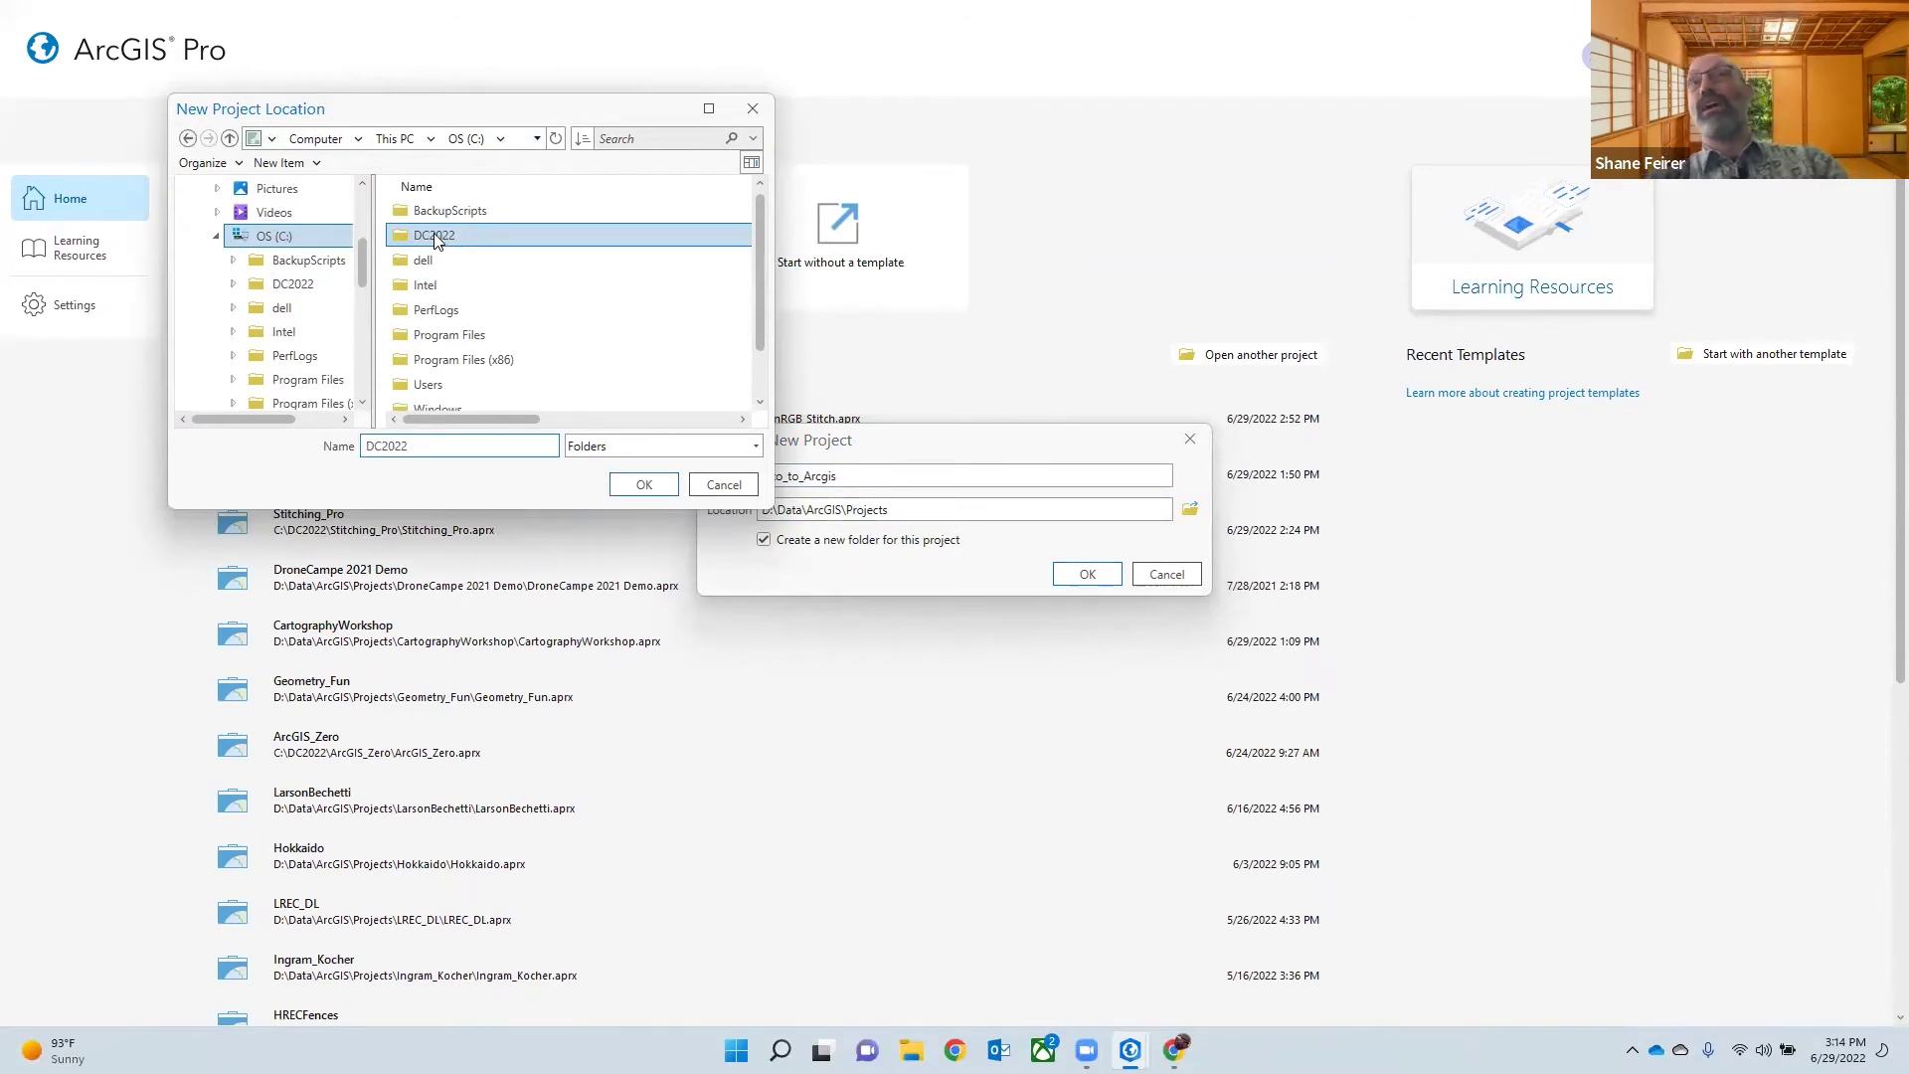
{"action": "left_click", "coordinate": [641, 485]}
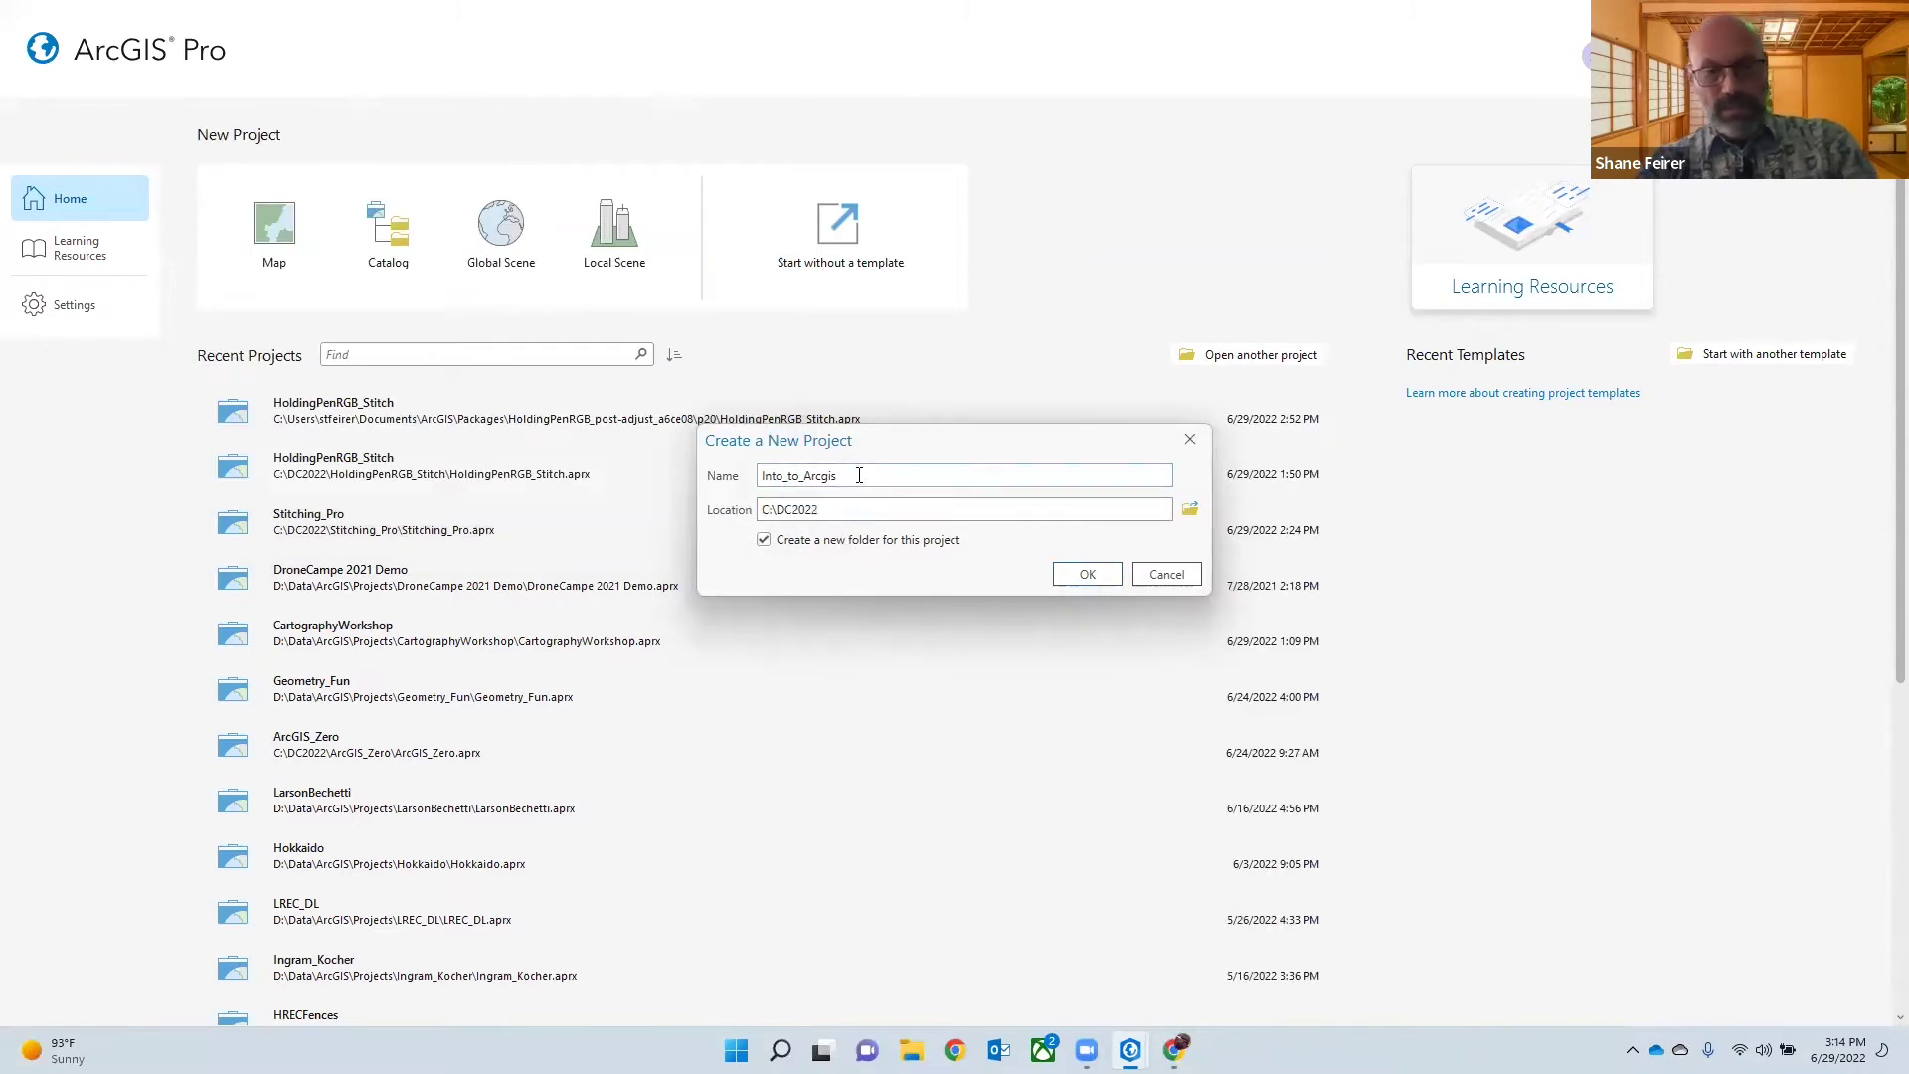
- Keep 'Create a new folder for this project' checked and create the project
{"action": "left_click", "coordinate": [859, 547]}
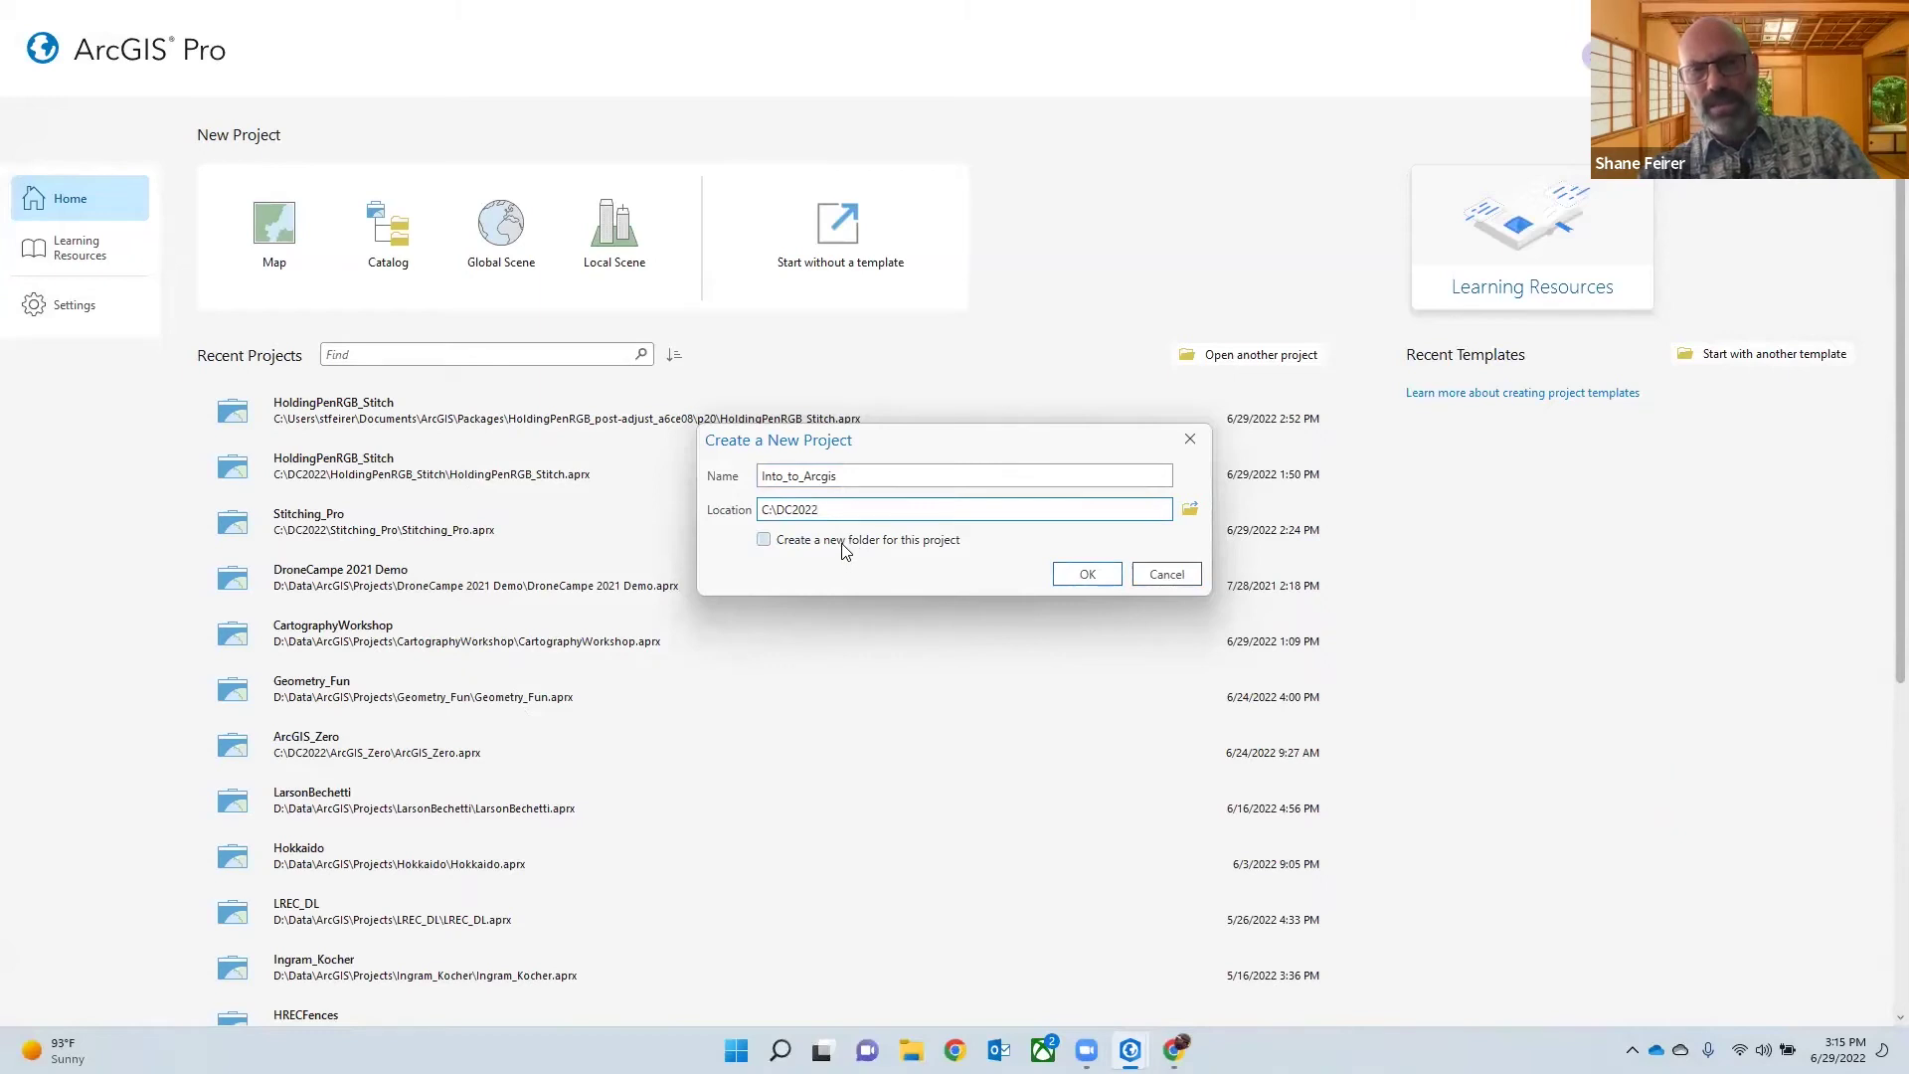
{"action": "left_click", "coordinate": [770, 542]}
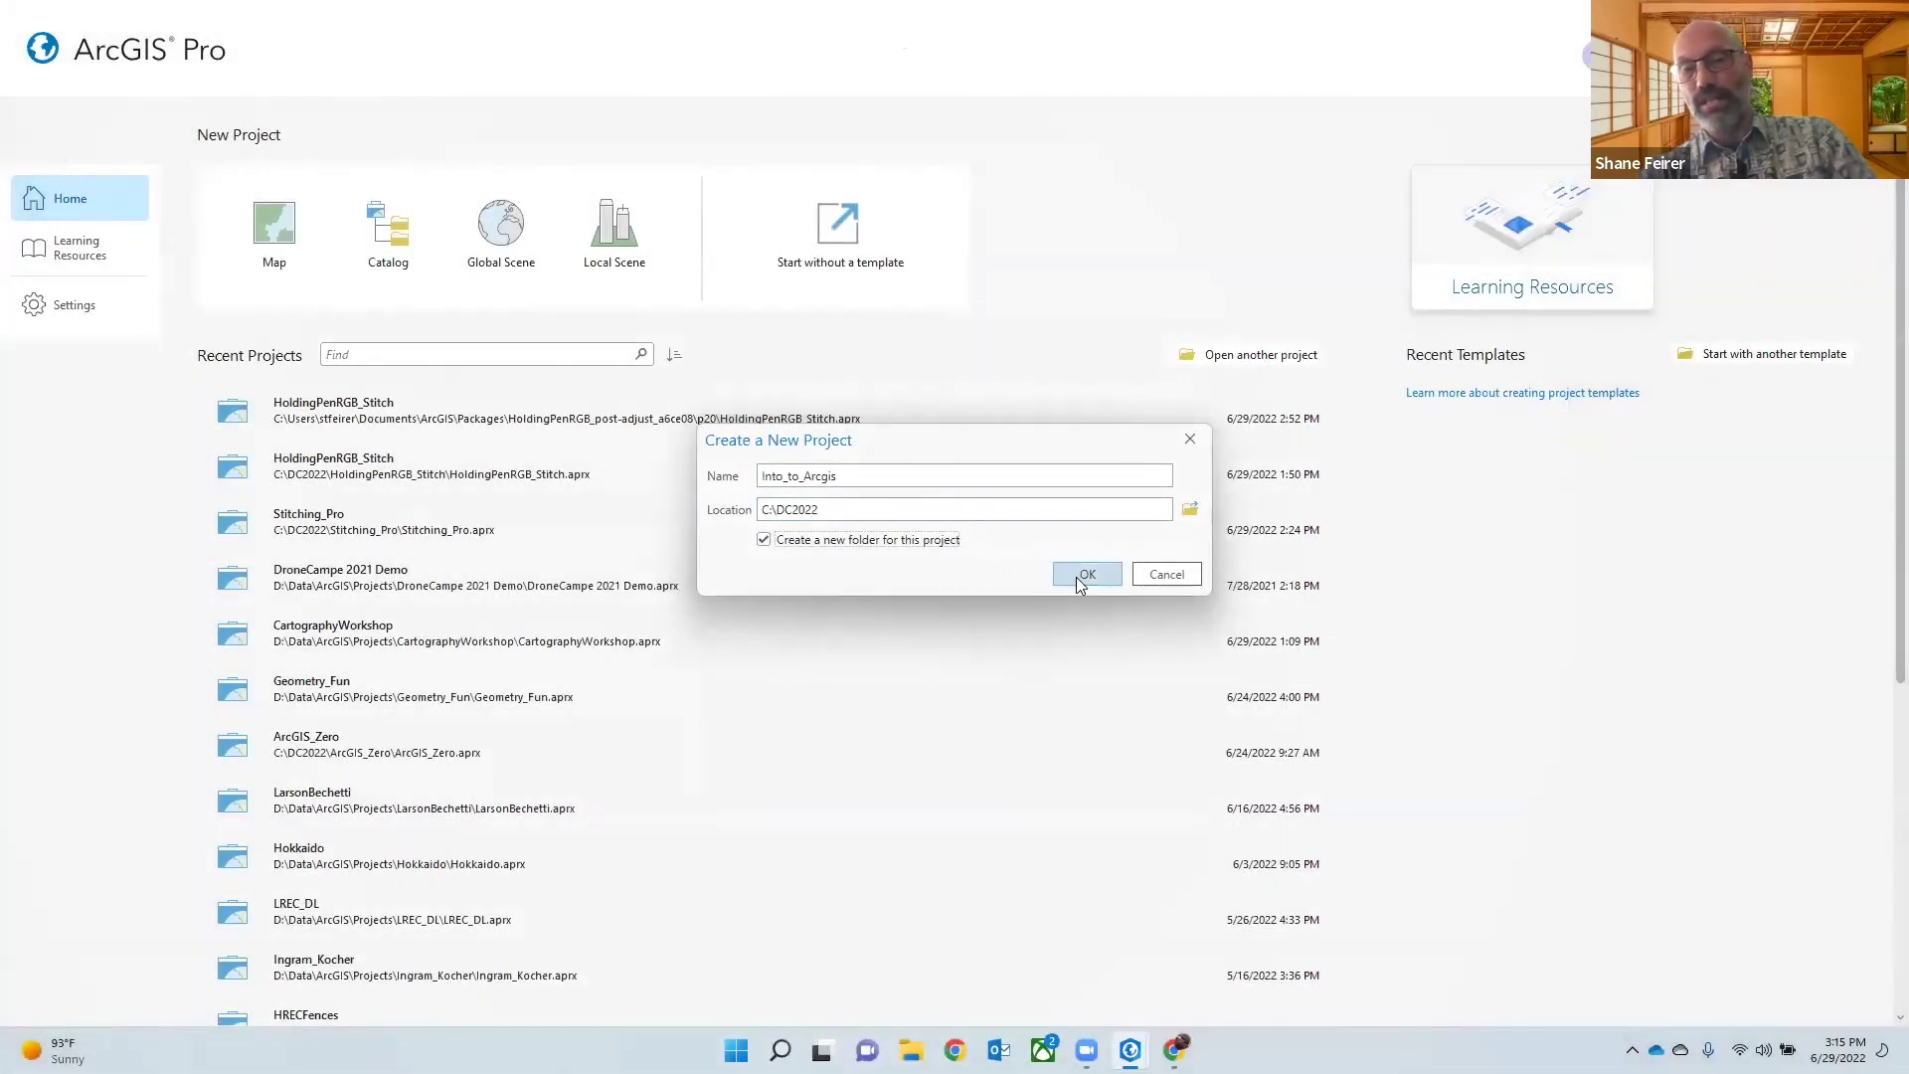
{"action": "left_click", "coordinate": [1082, 576]}
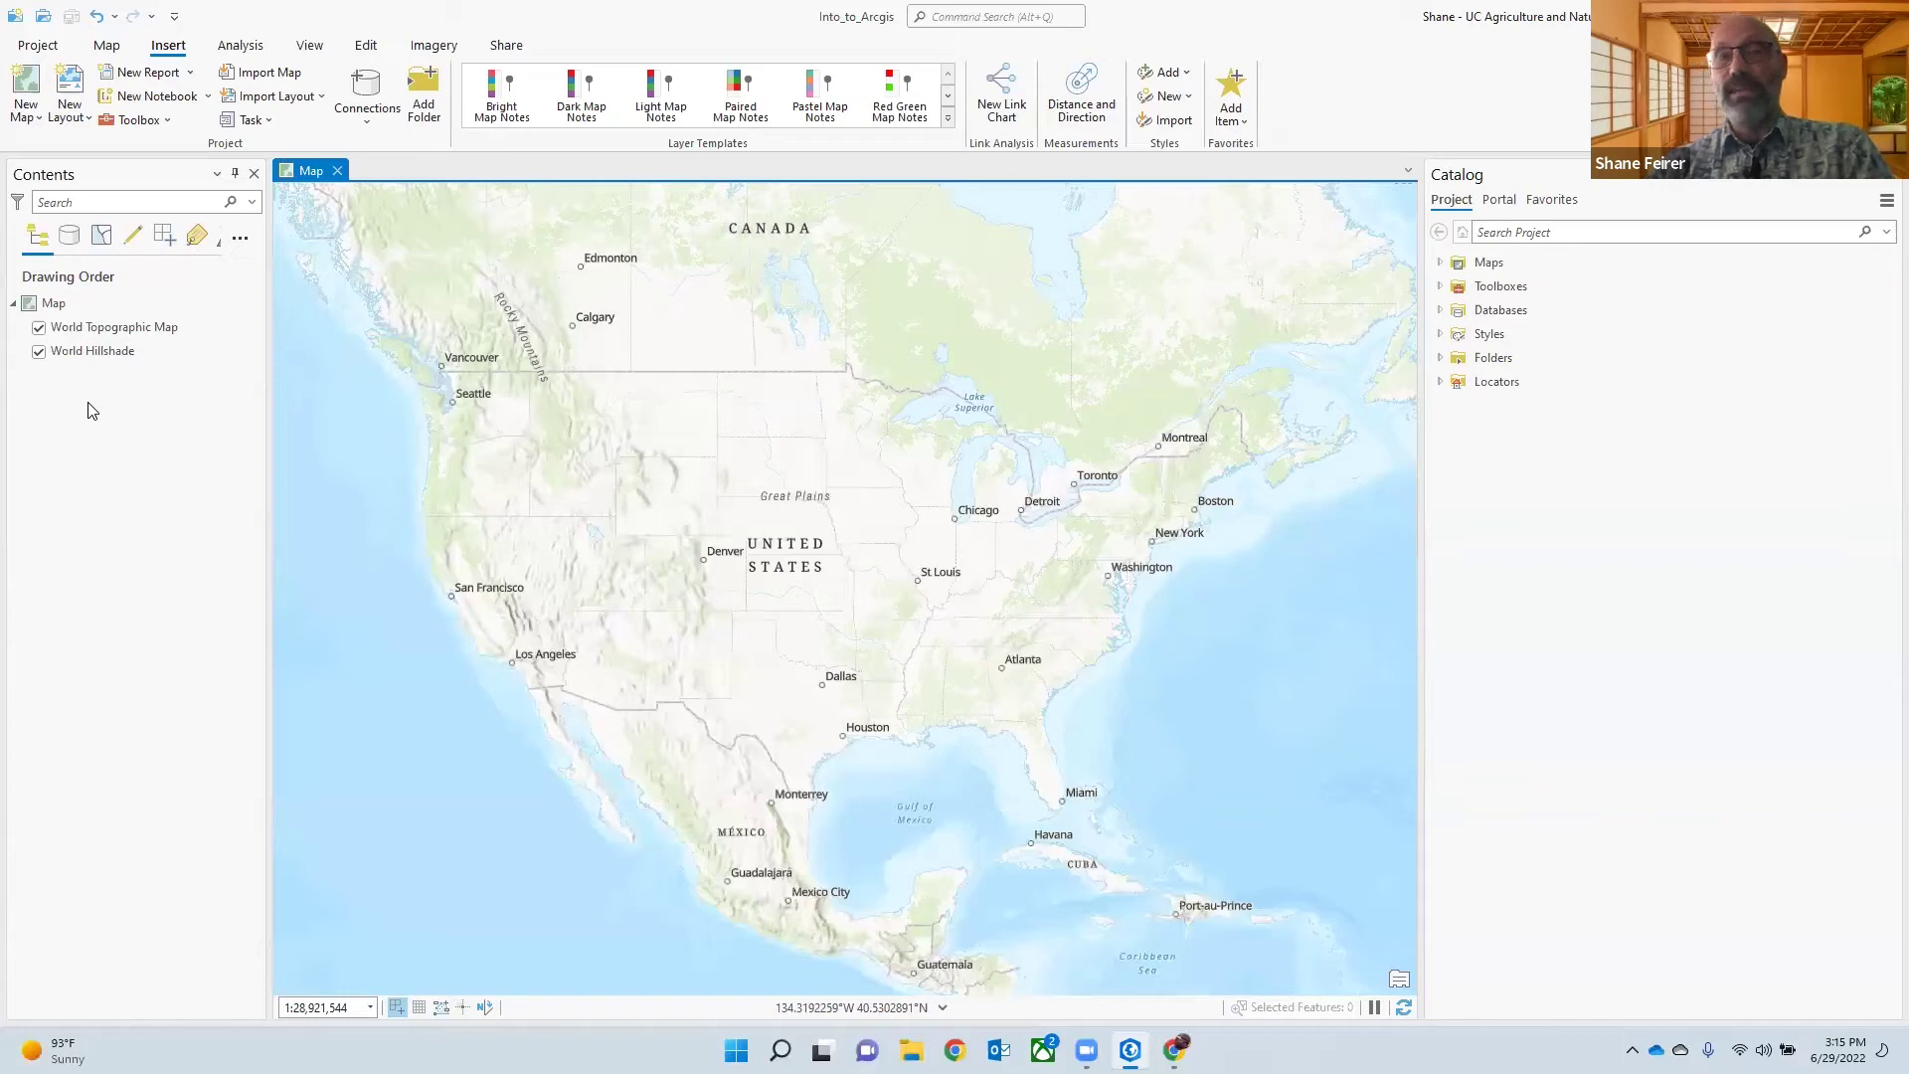
- Toggle the World Hillshade and World Topographic Map layers off and on, leaving both visible
{"action": "left_click", "coordinate": [40, 352]}
{"action": "left_click", "coordinate": [39, 328]}
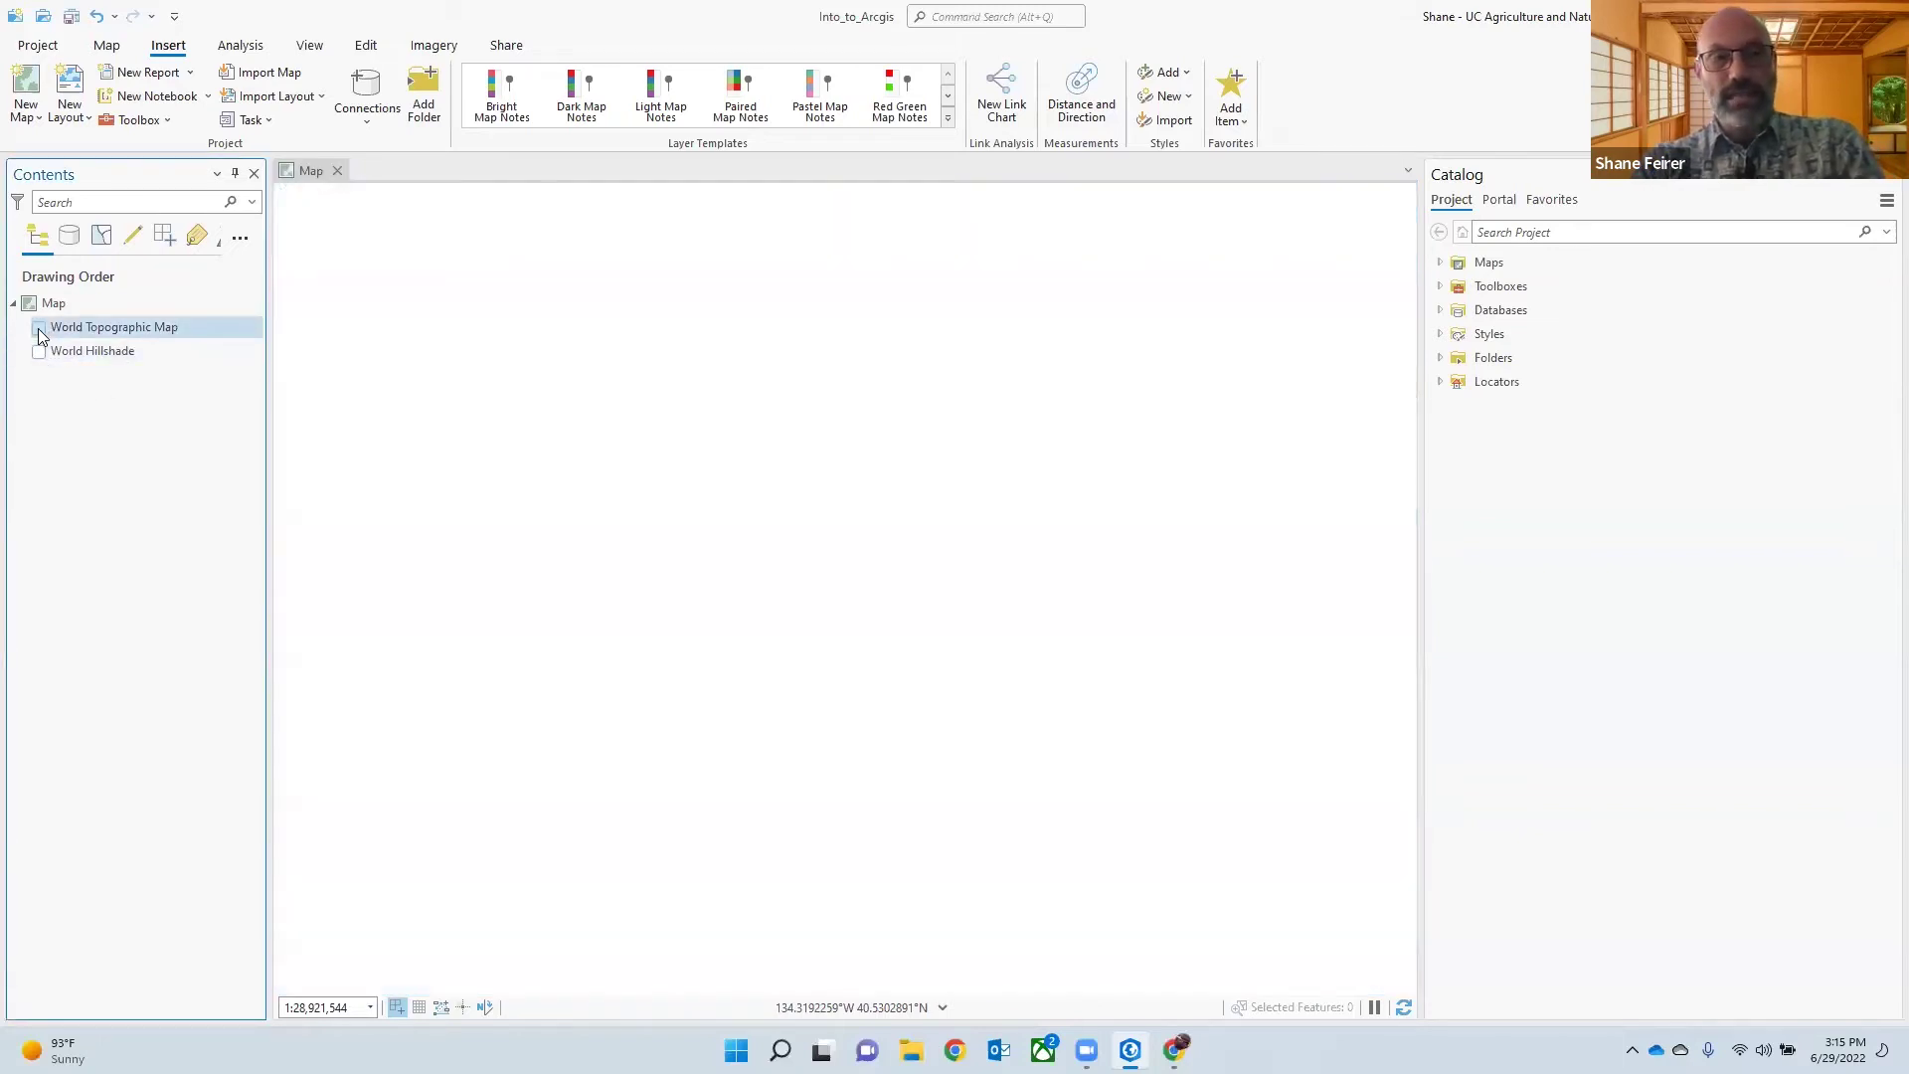
{"action": "left_click", "coordinate": [39, 328]}
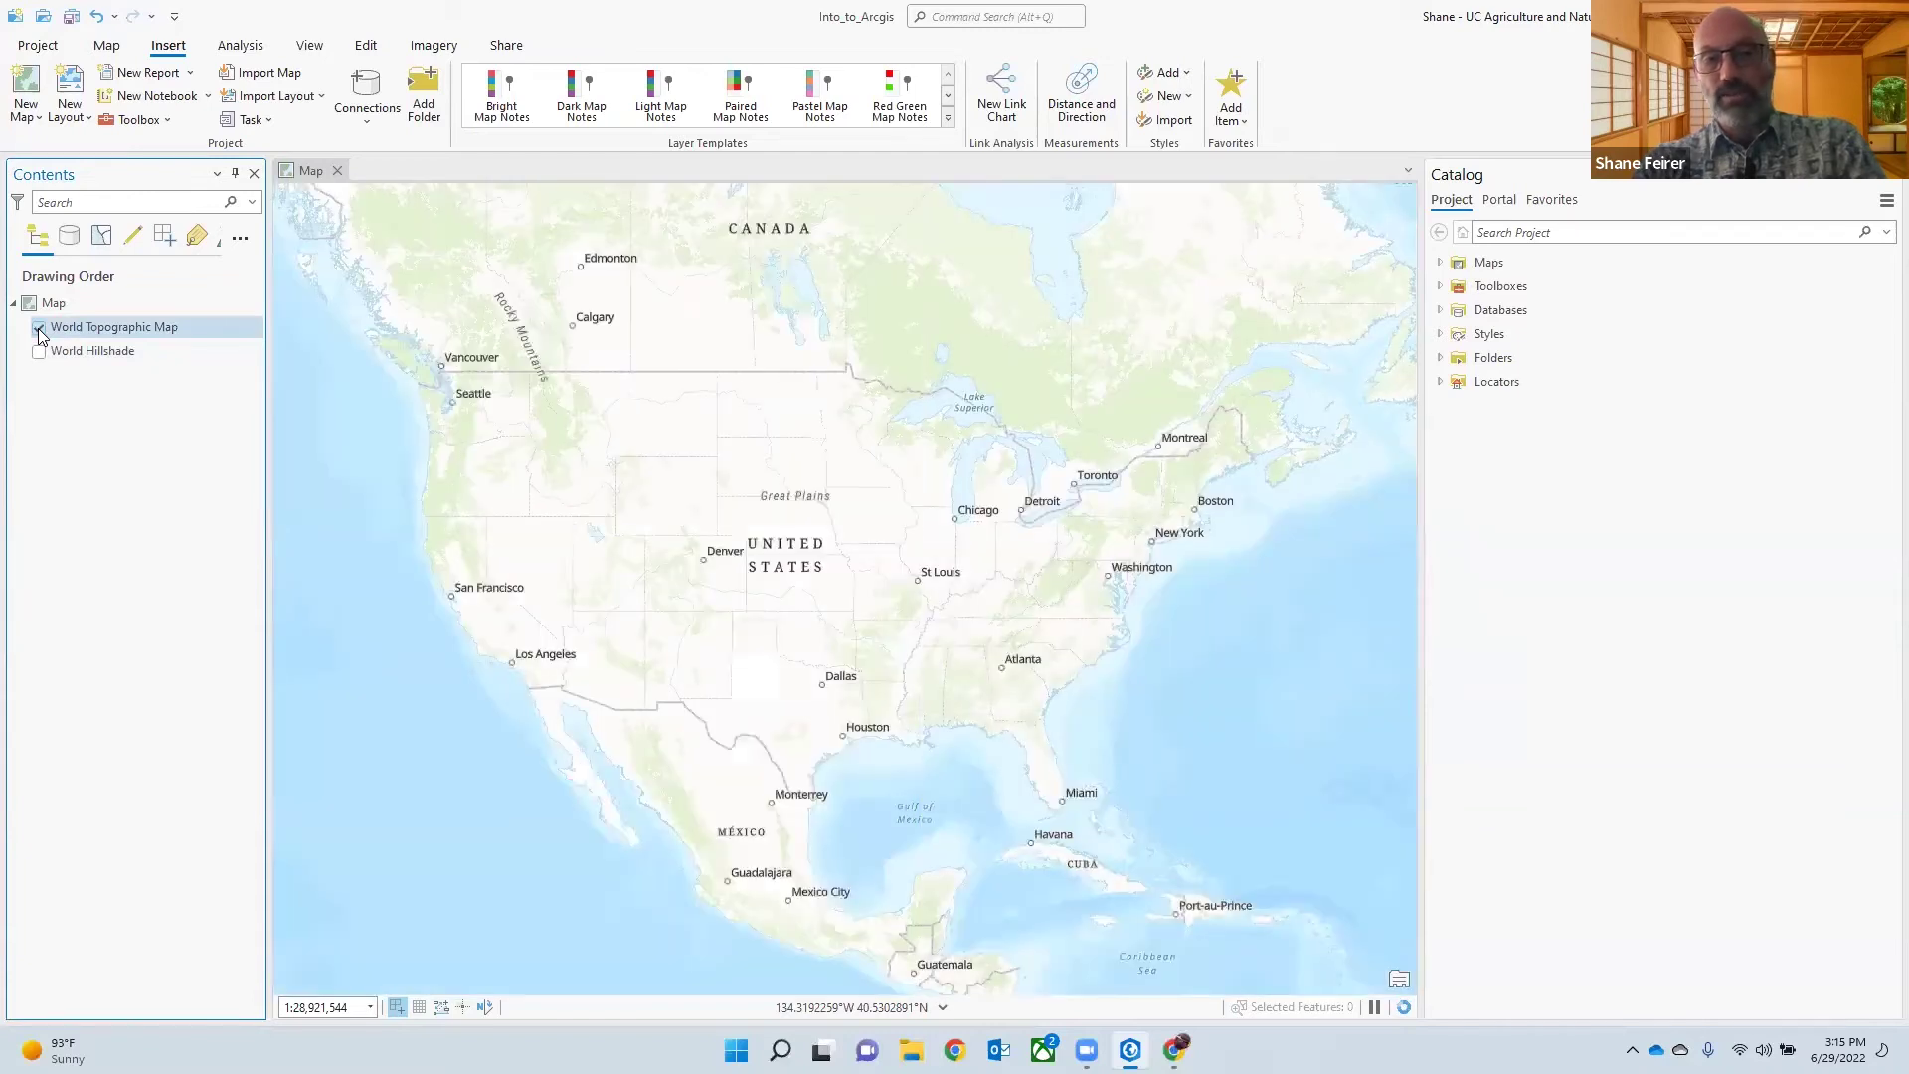
{"action": "left_click", "coordinate": [39, 328]}
{"action": "left_click", "coordinate": [40, 352]}
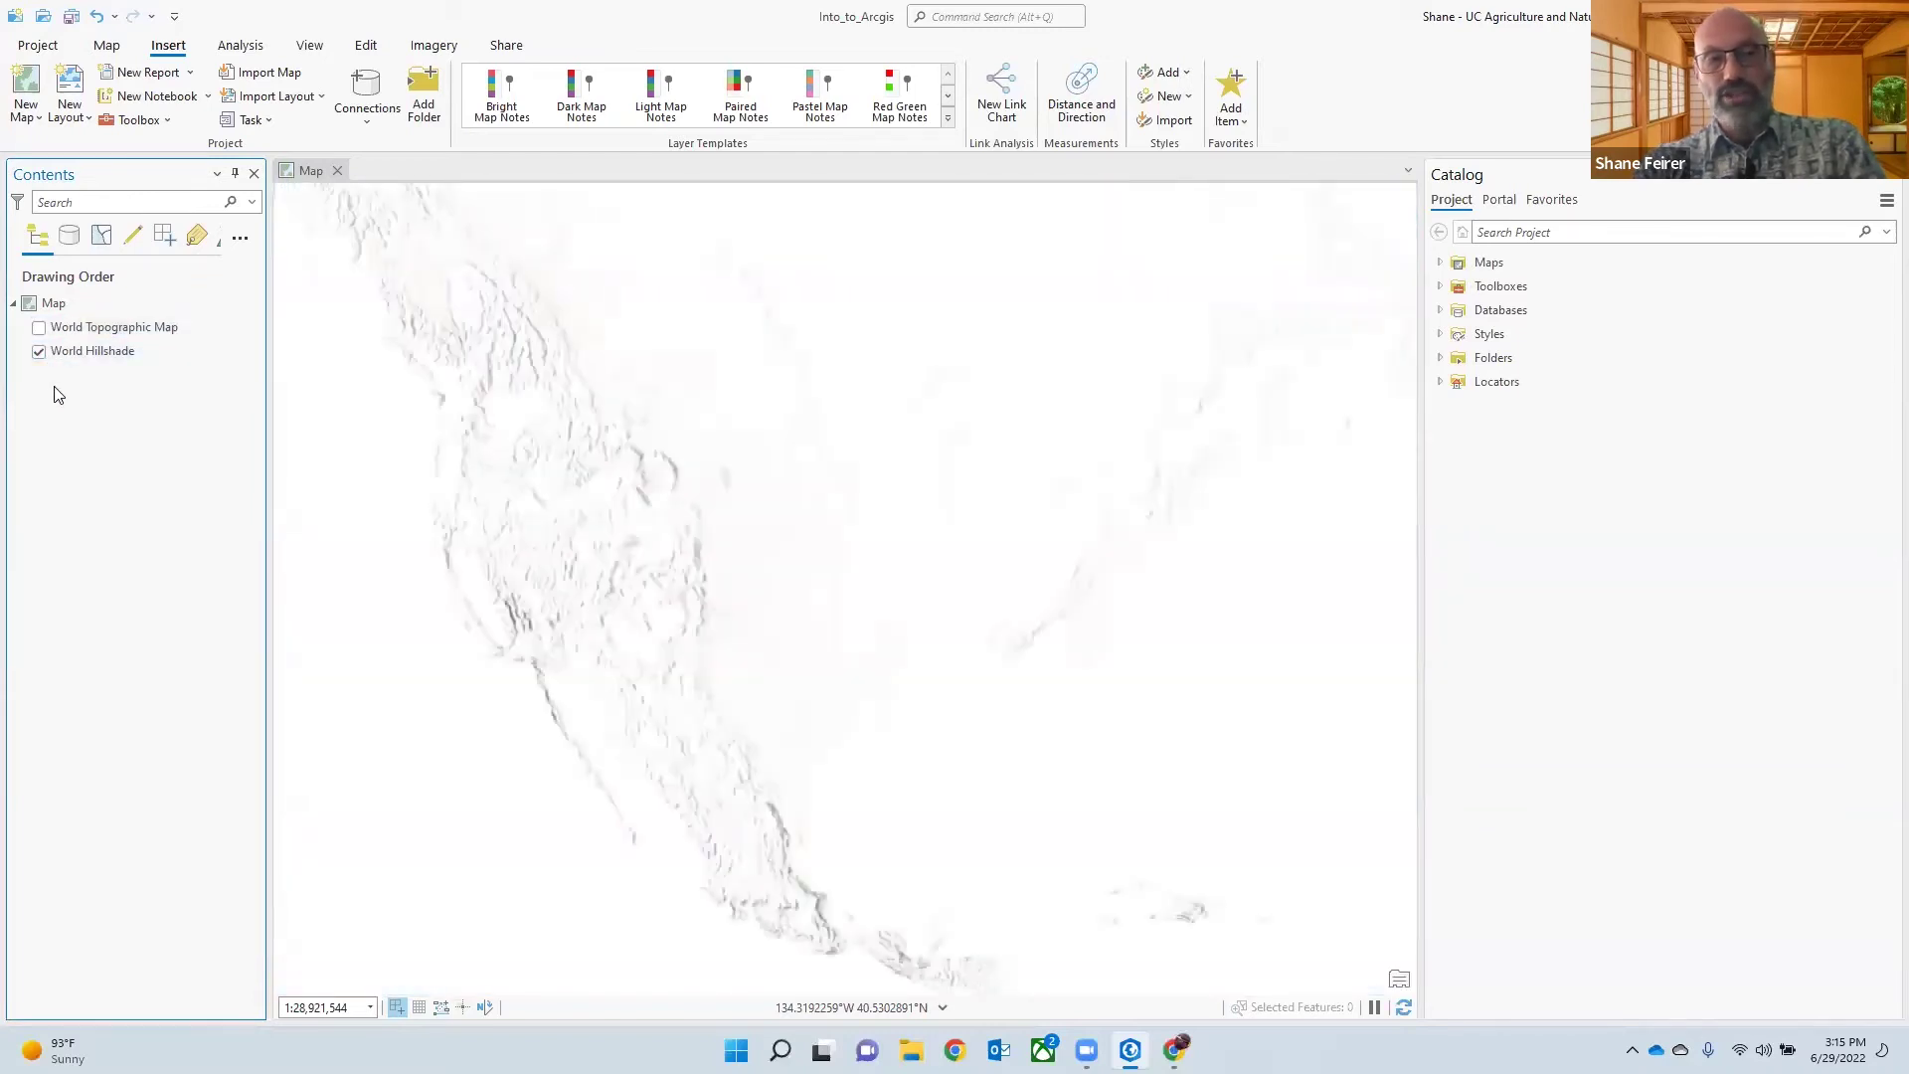
{"action": "left_click", "coordinate": [38, 328]}
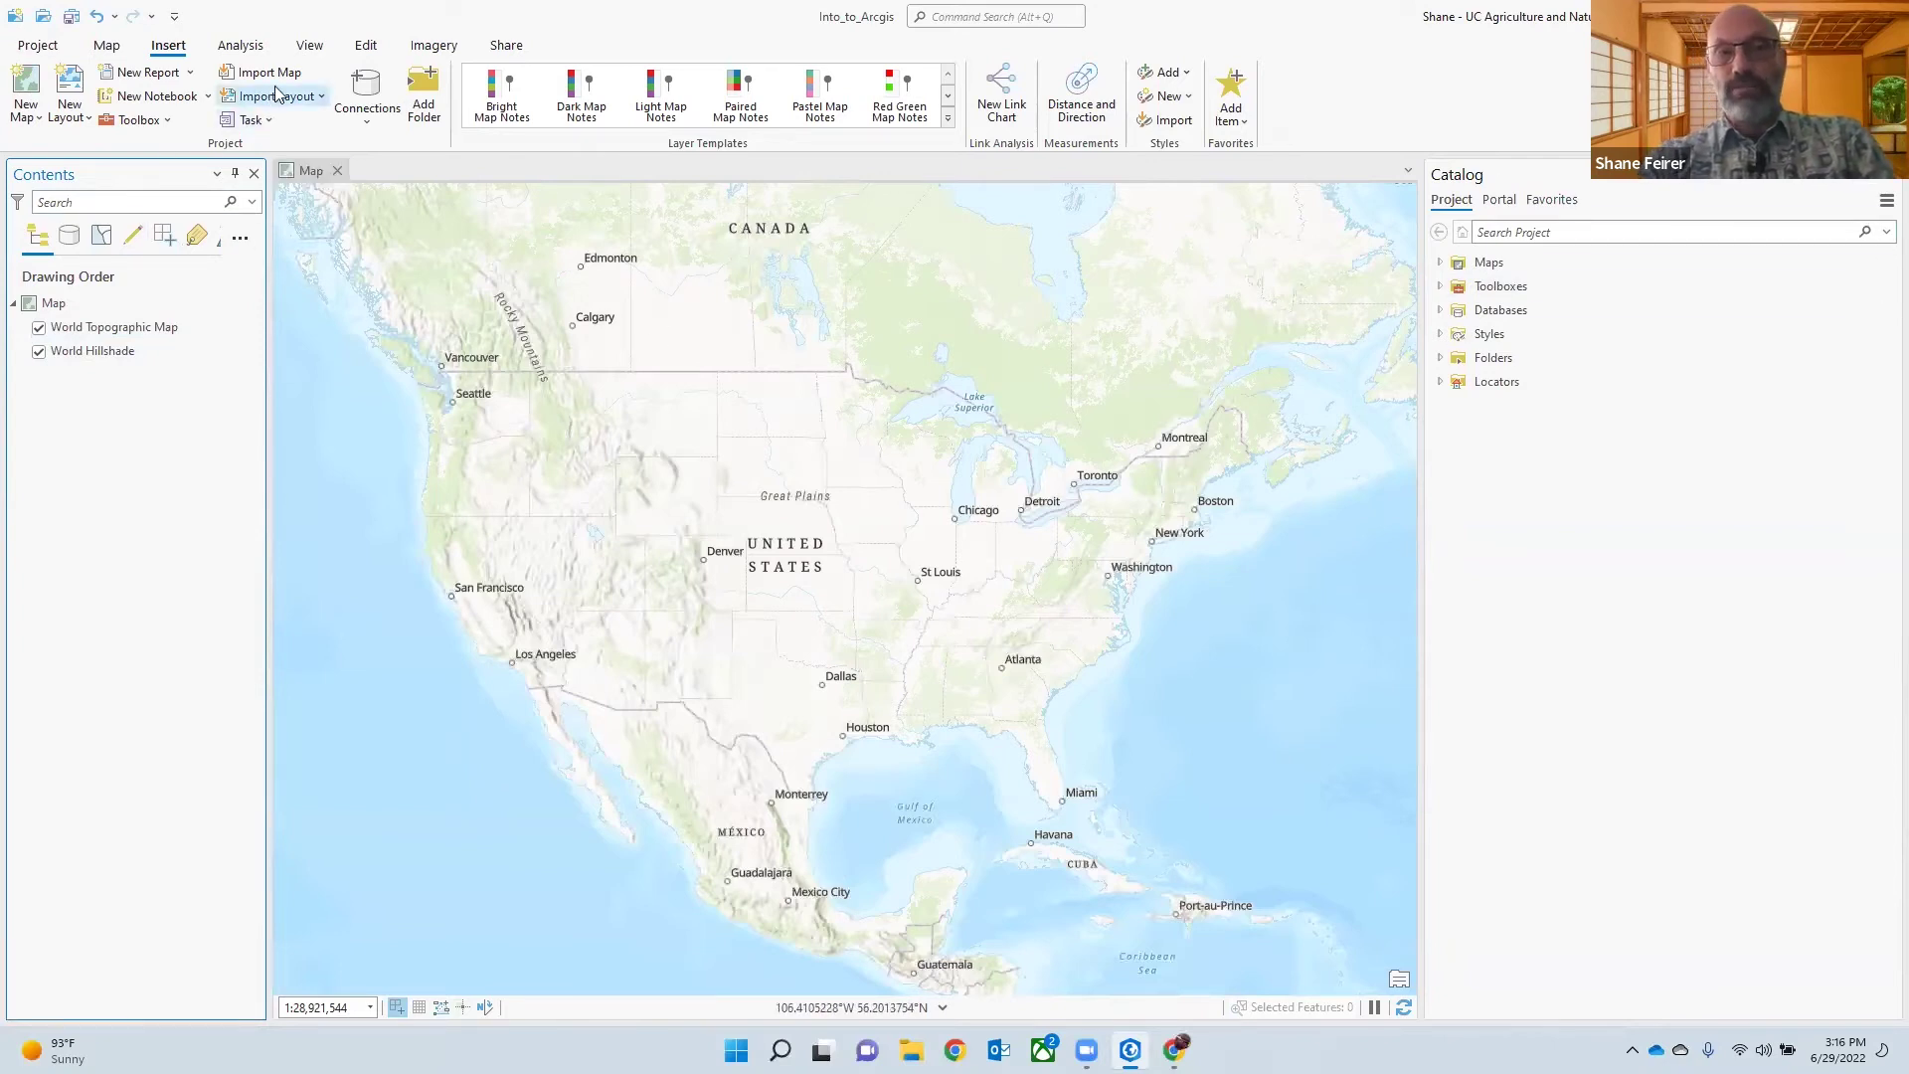
{"action": "left_click", "coordinate": [308, 45]}
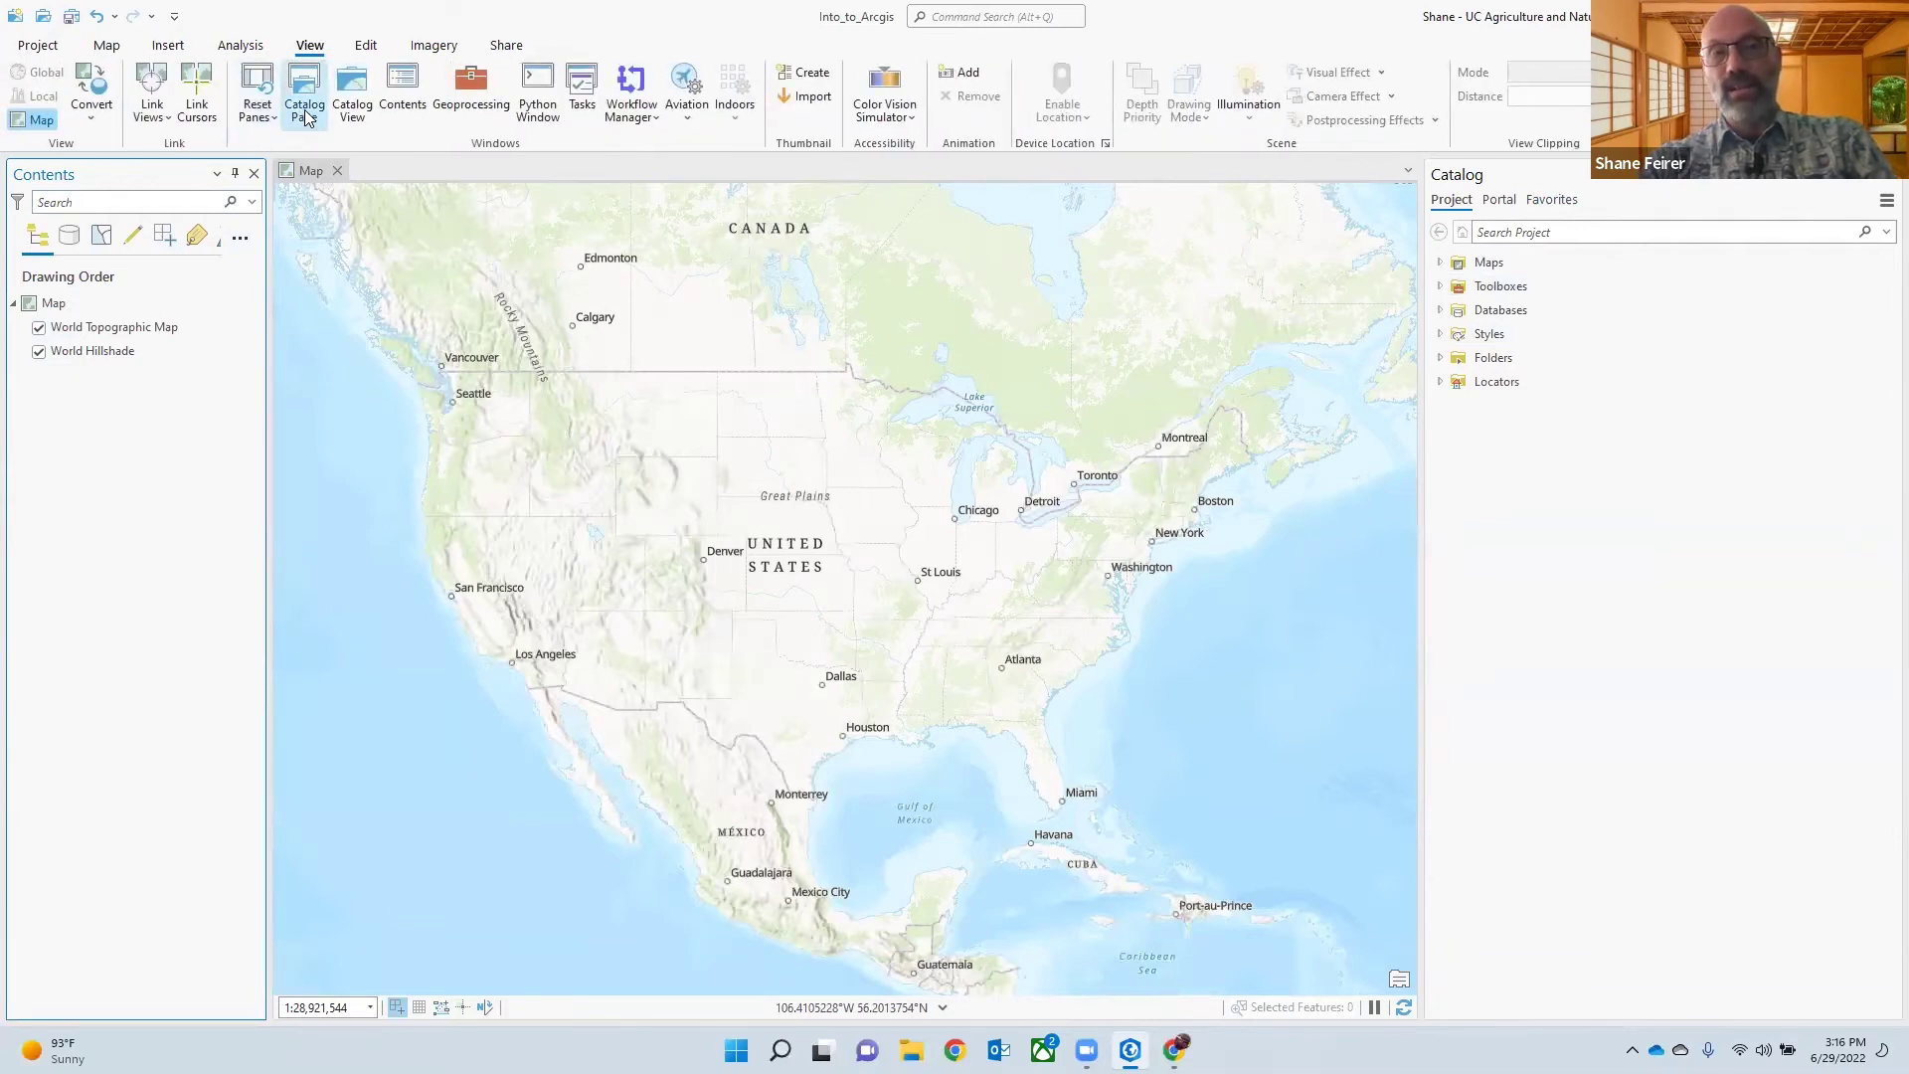
{"action": "left_click", "coordinate": [340, 107]}
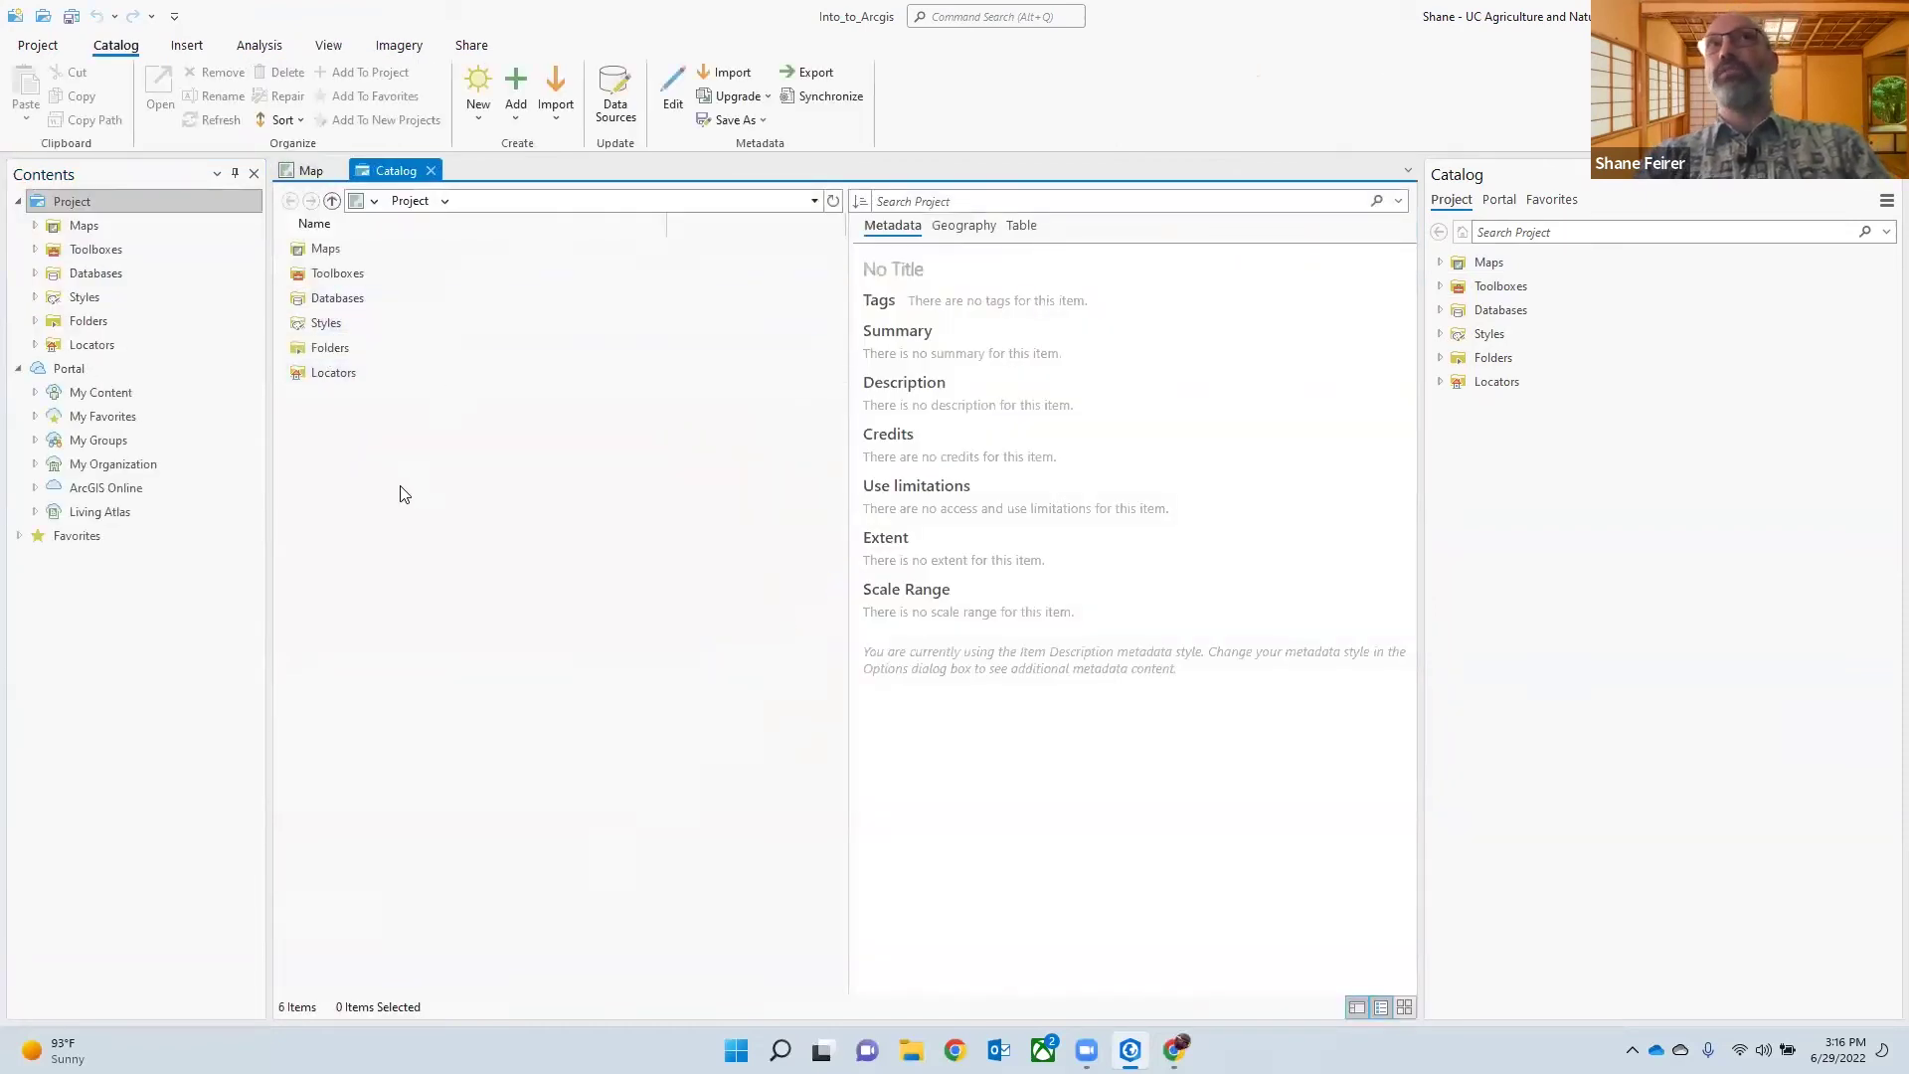
{"action": "left_click", "coordinate": [312, 173]}
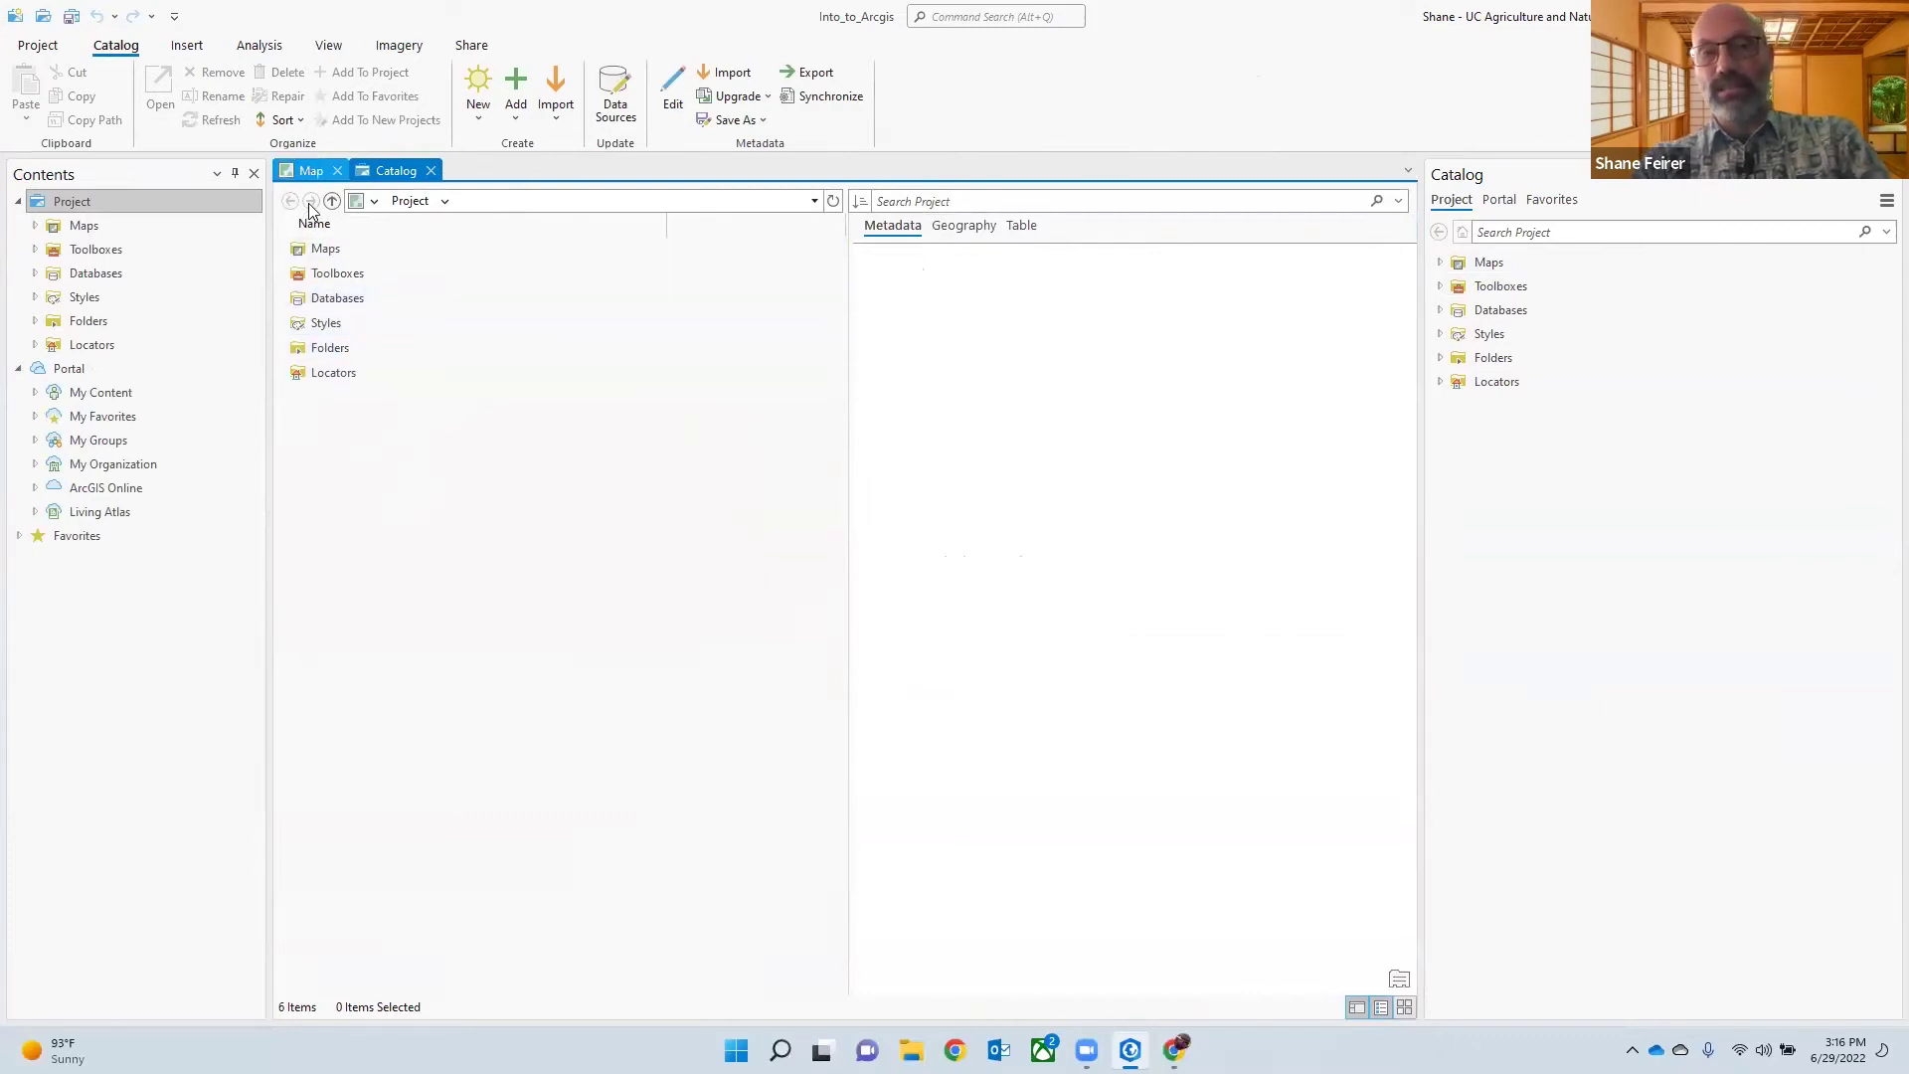
{"action": "left_click", "coordinate": [386, 173]}
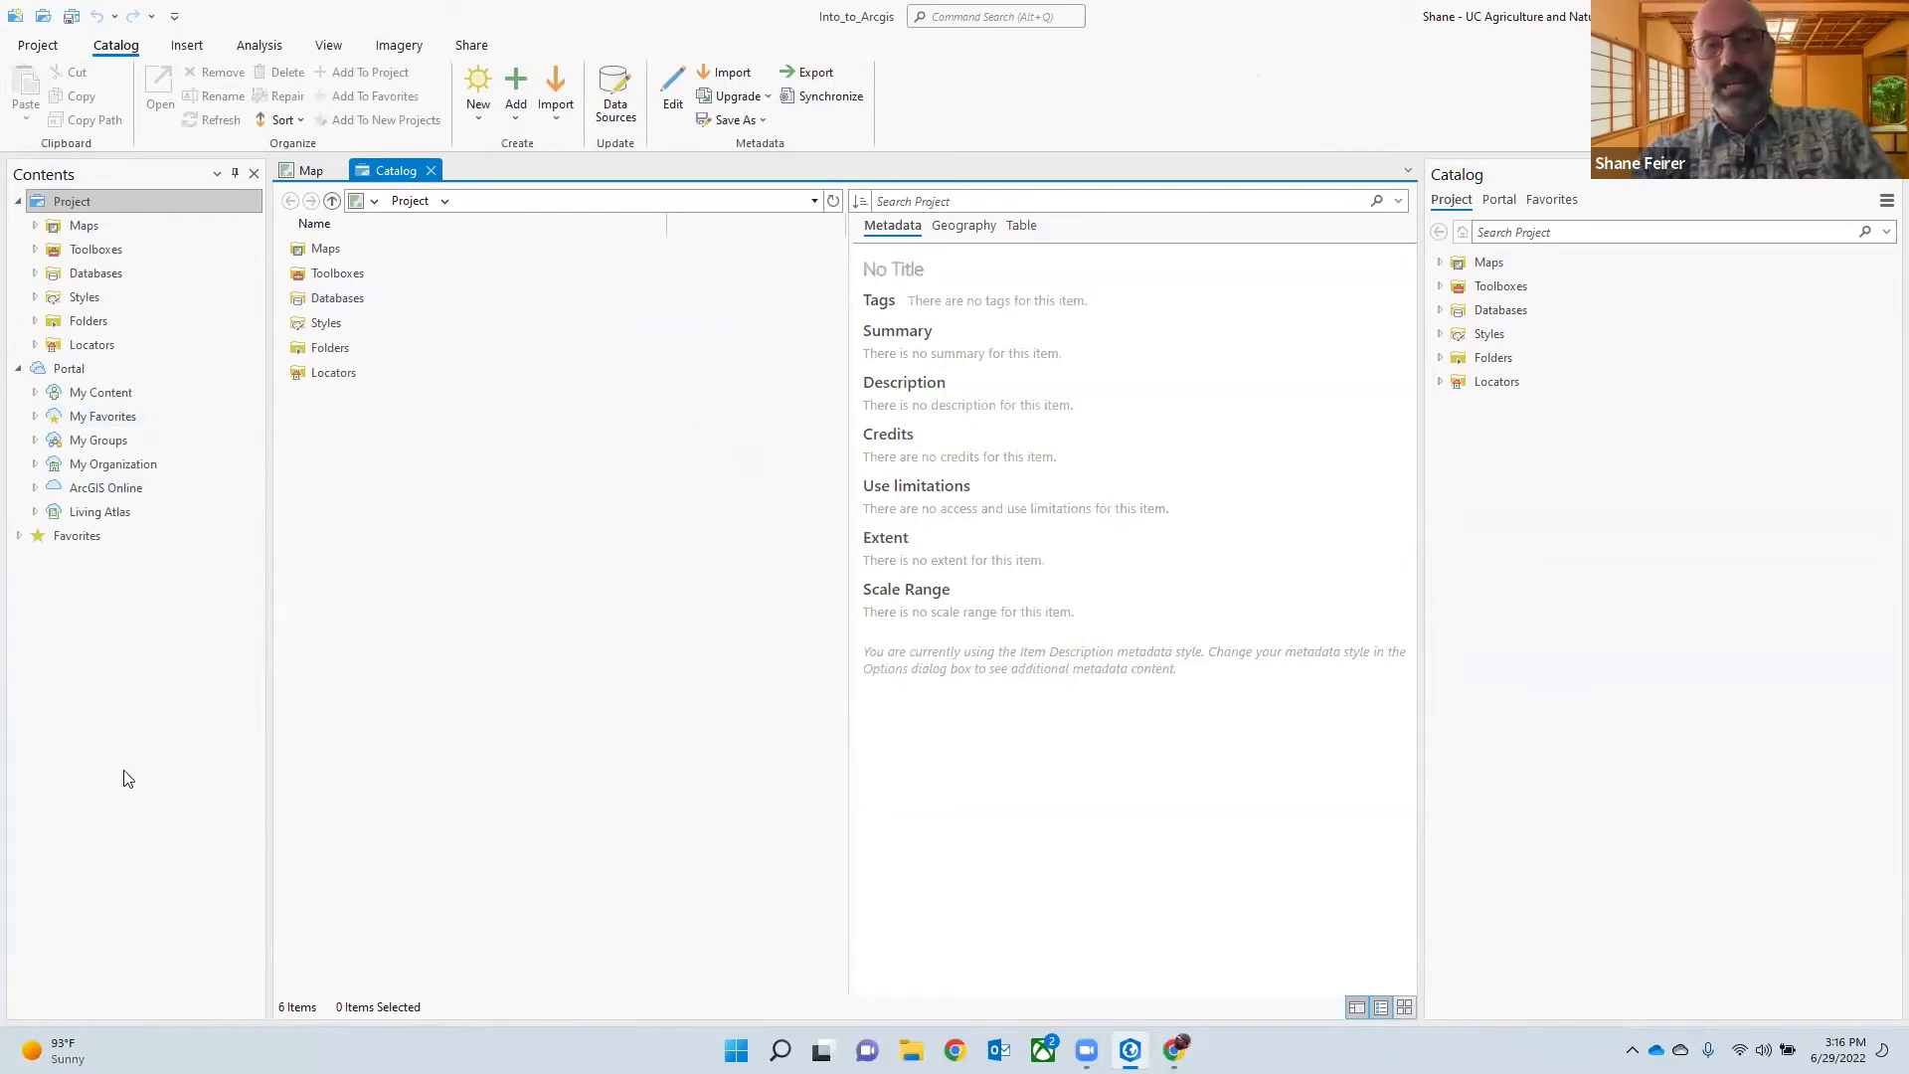
{"action": "left_click", "coordinate": [430, 170]}
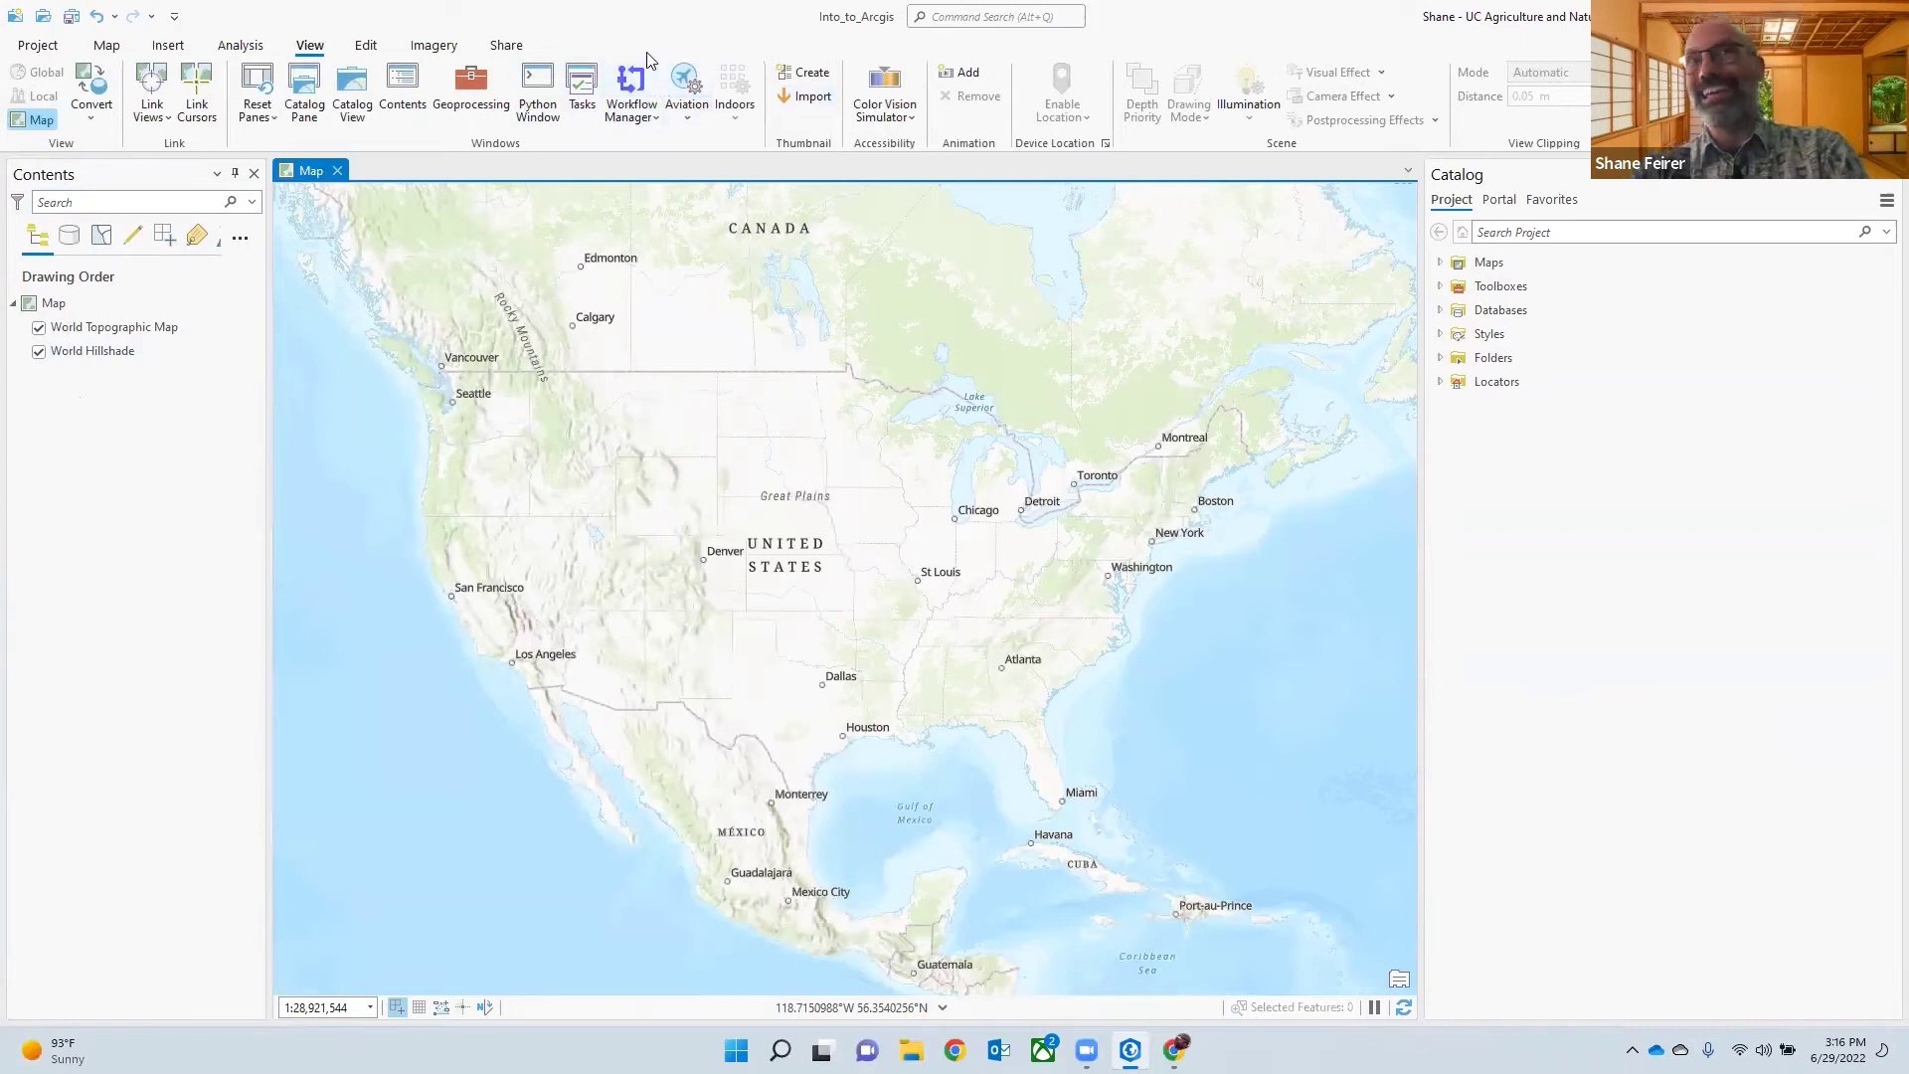
{"action": "left_click", "coordinate": [106, 45]}
{"action": "left_click", "coordinate": [422, 80]}
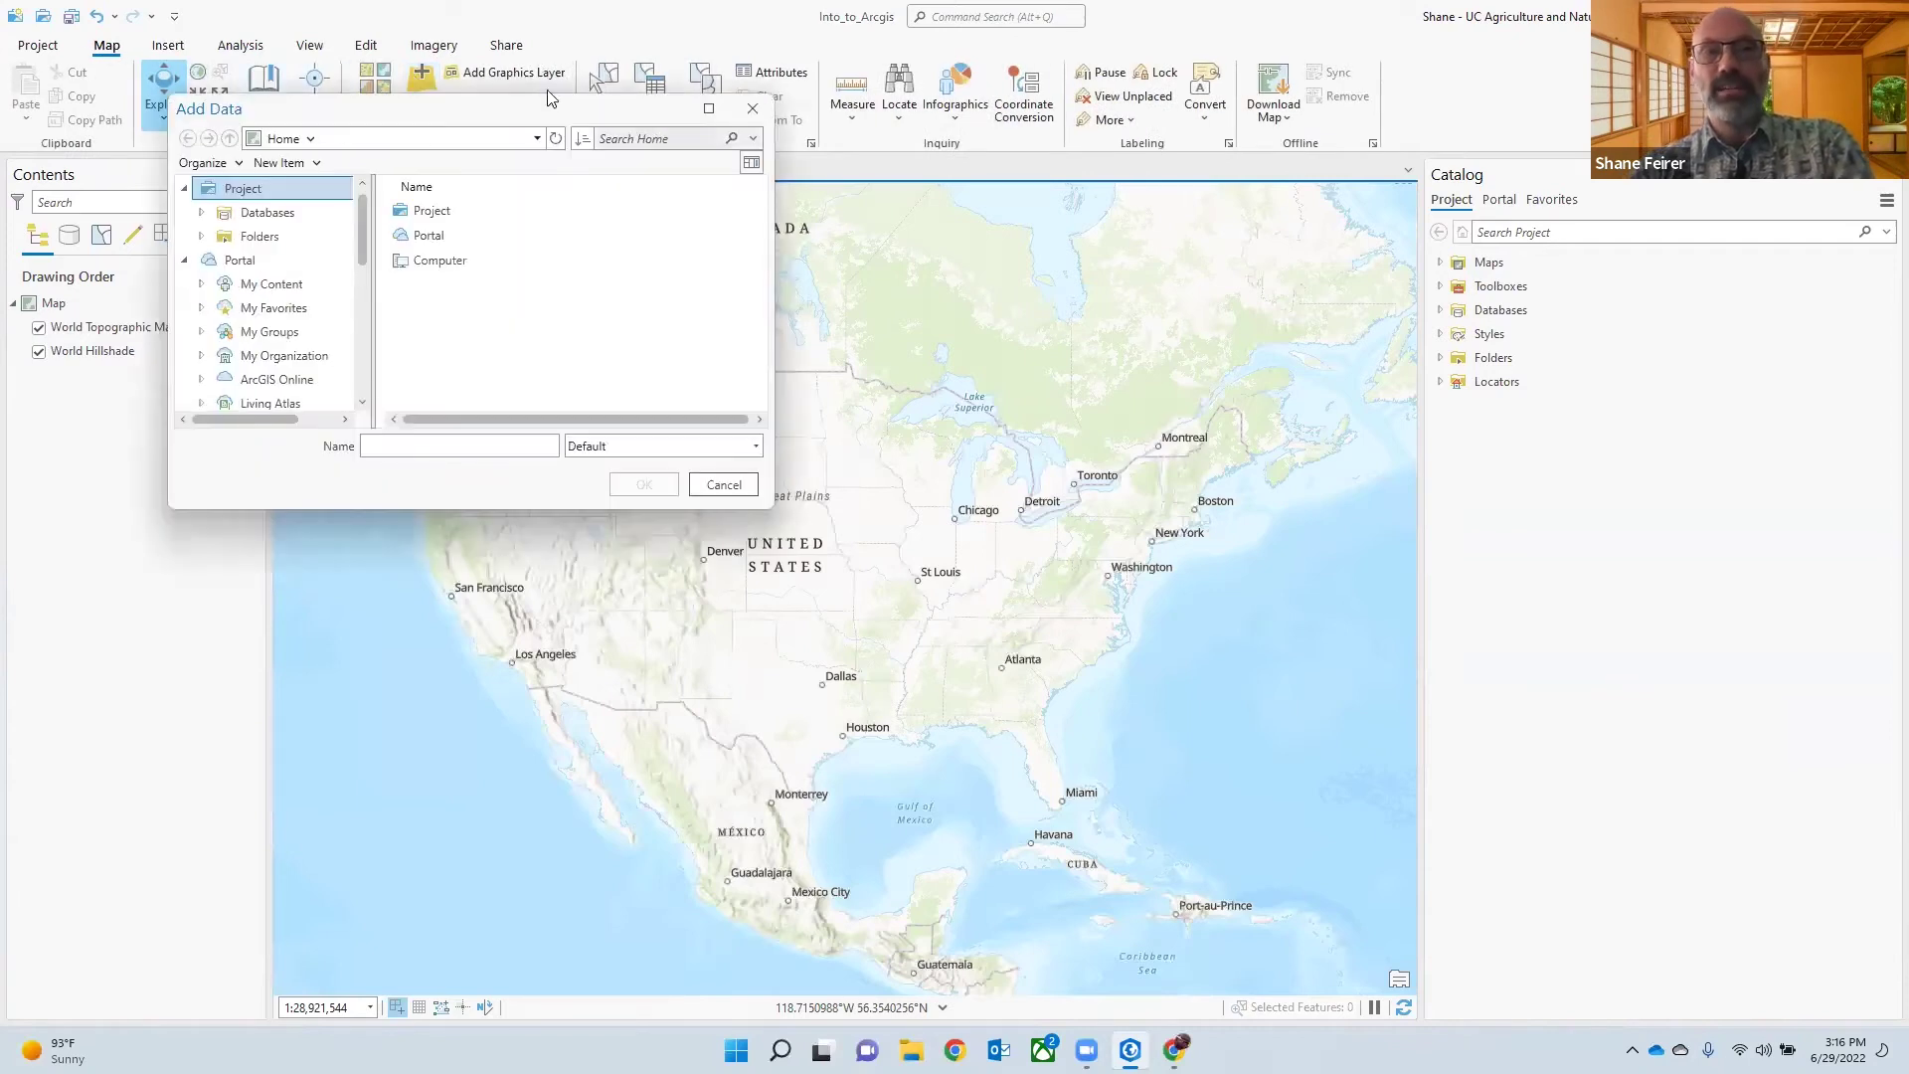
{"action": "left_click", "coordinate": [261, 237]}
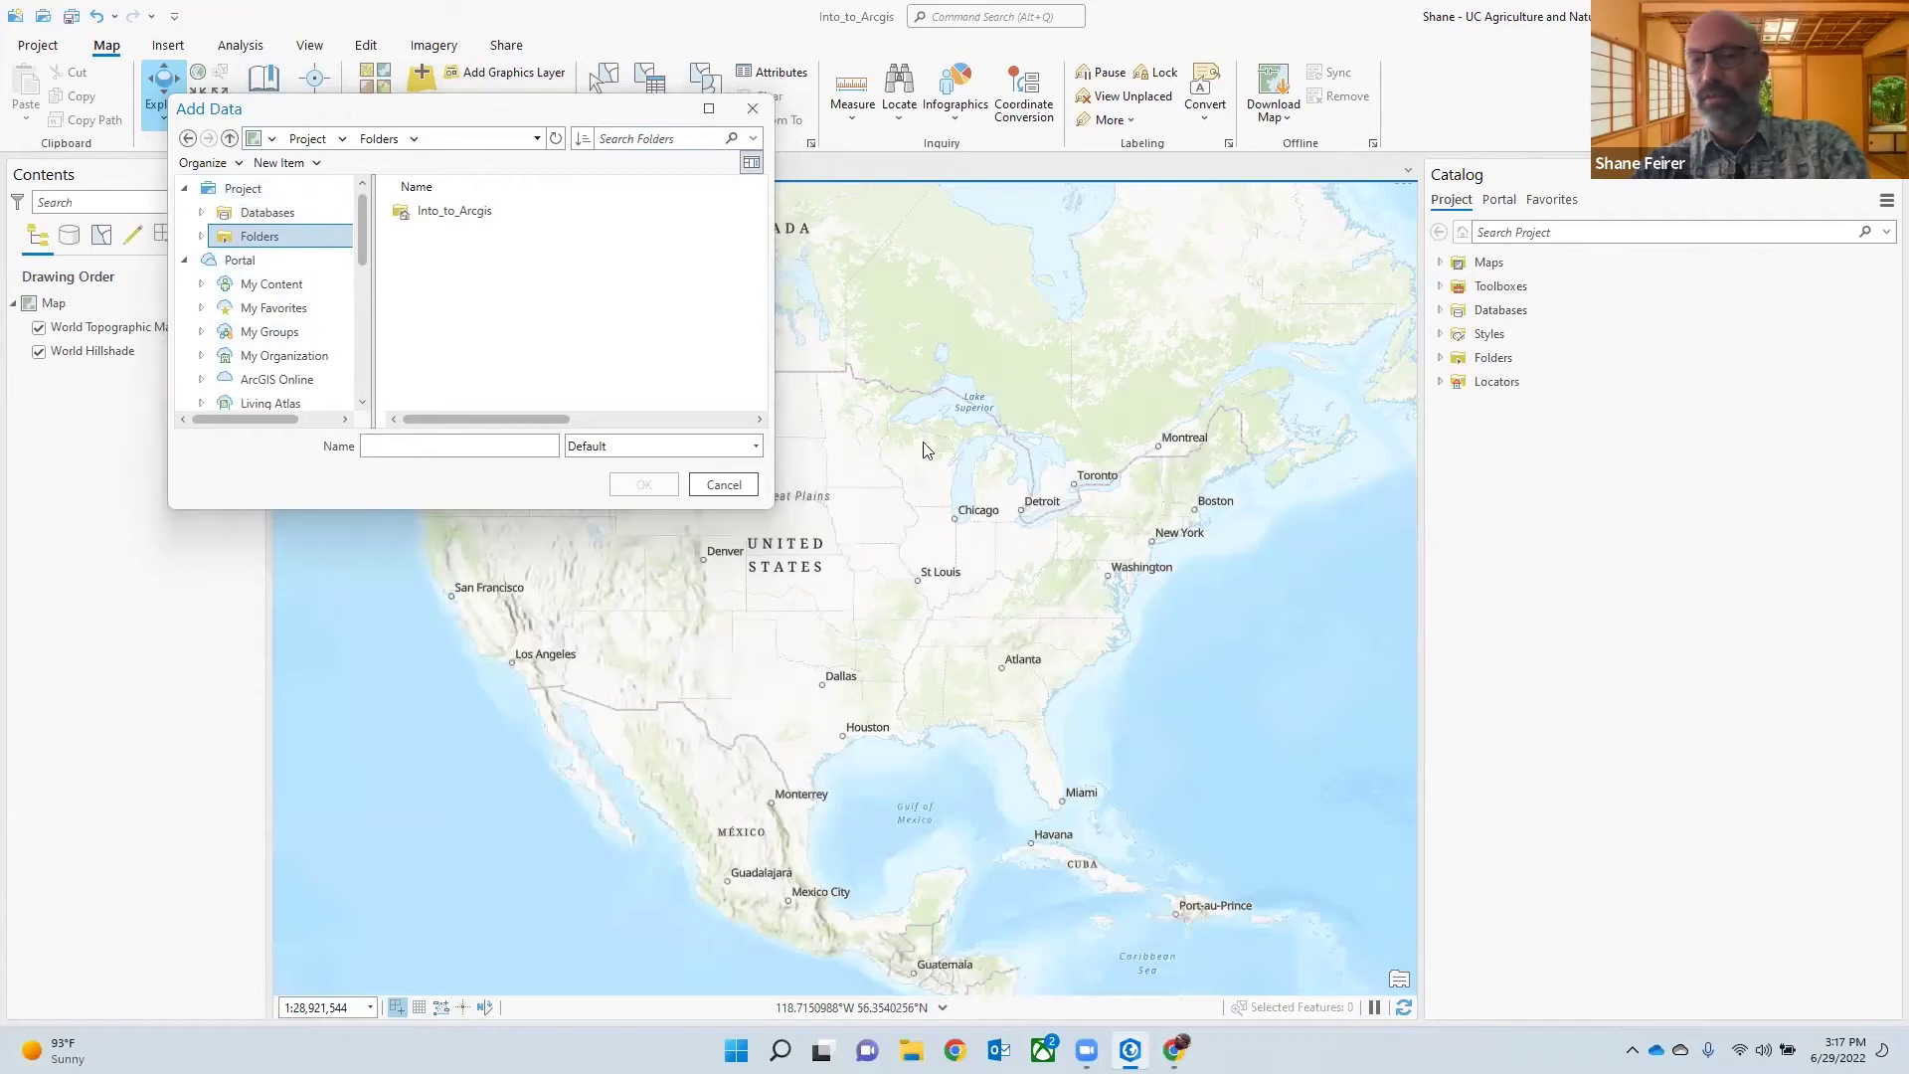
{"action": "left_click", "coordinate": [698, 485]}
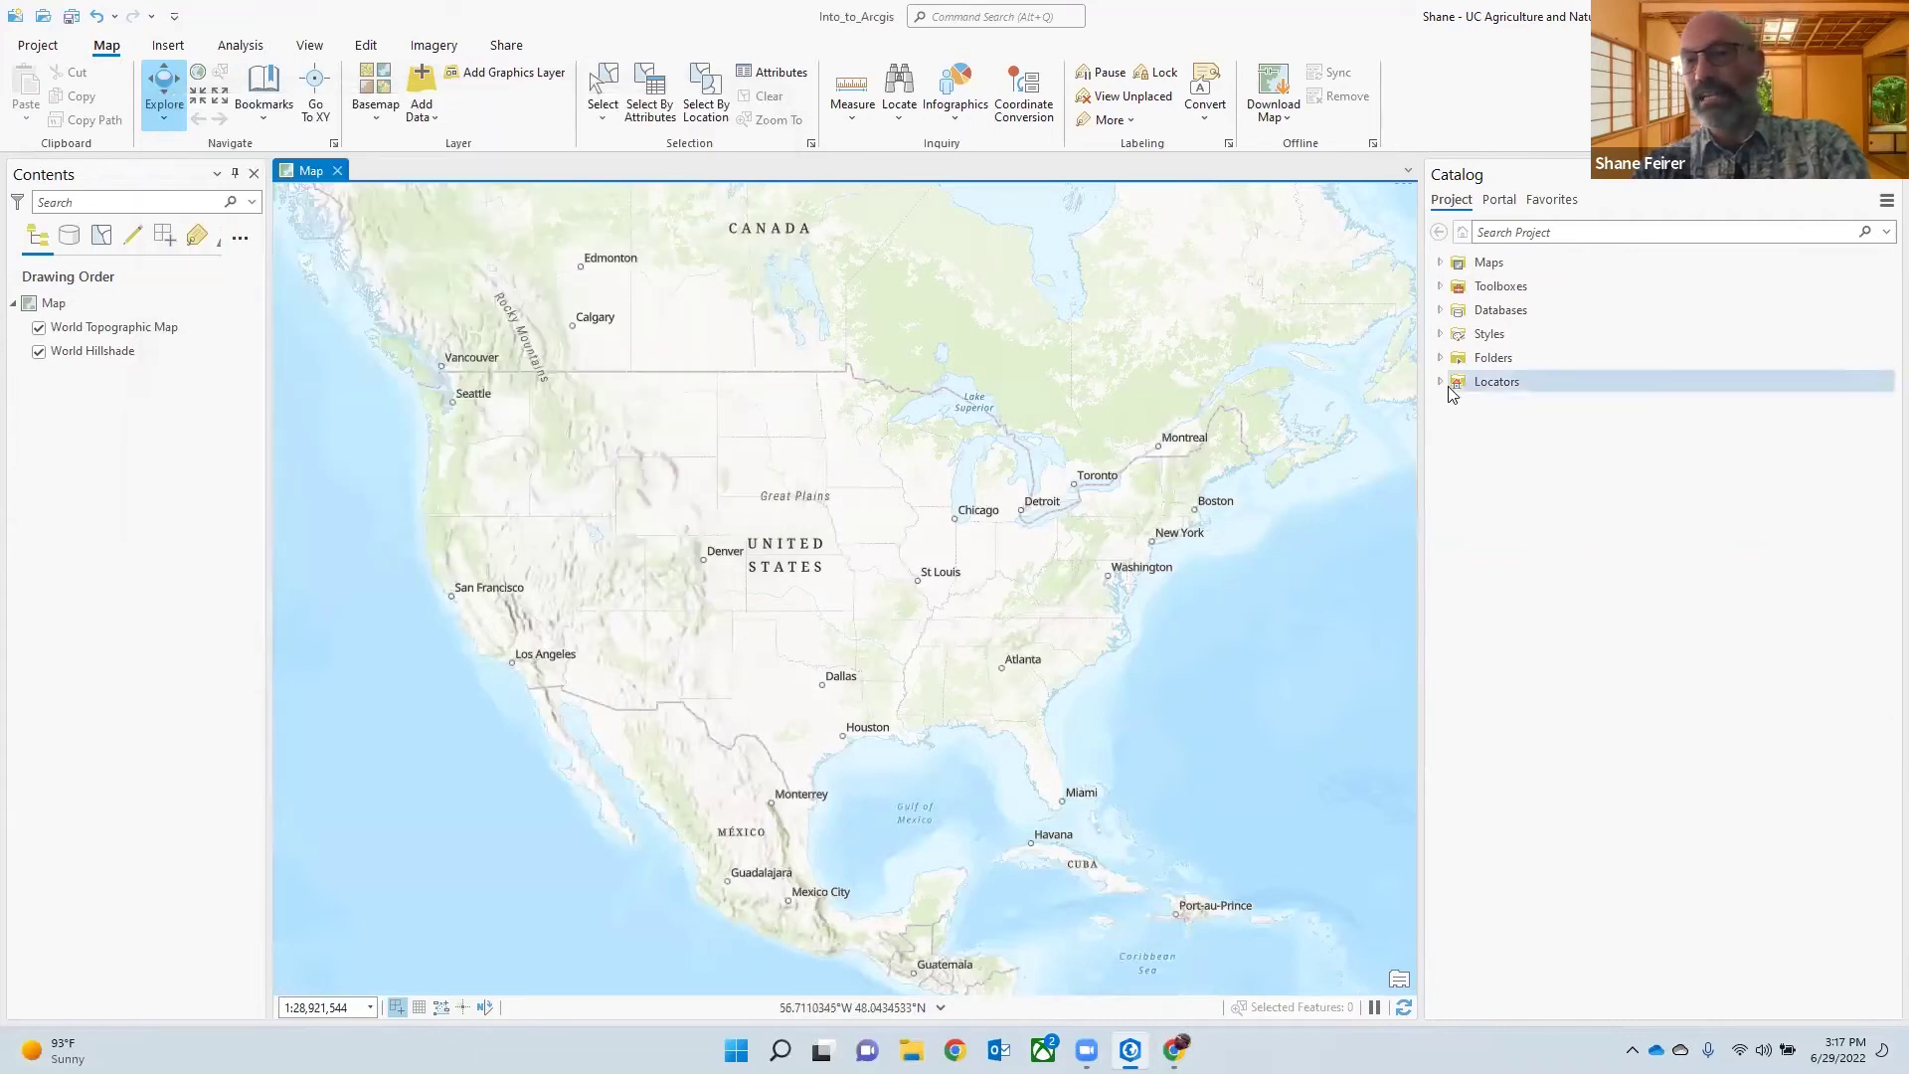
- Expand the Catalog's Folders and start adding a new folder connection
{"action": "left_click", "coordinate": [1440, 358]}
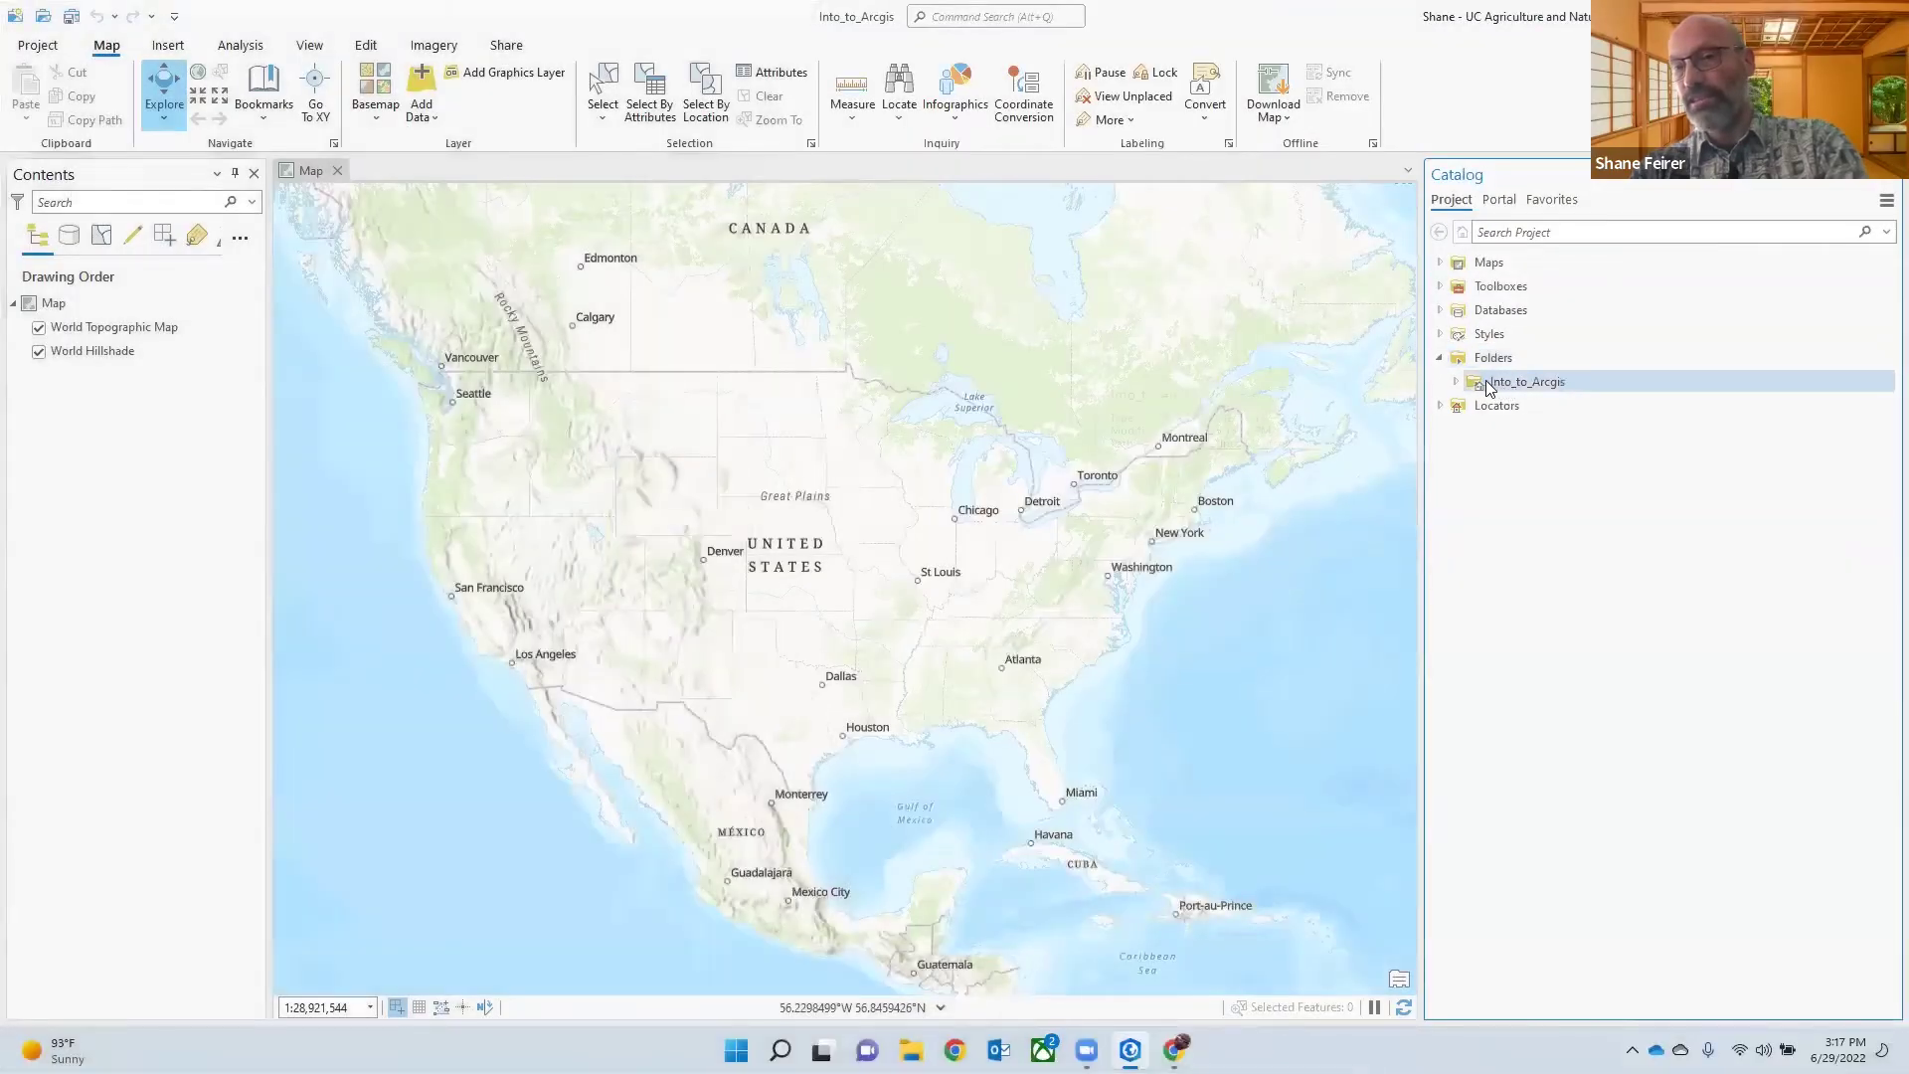
{"action": "mouse_move", "coordinate": [1501, 384]}
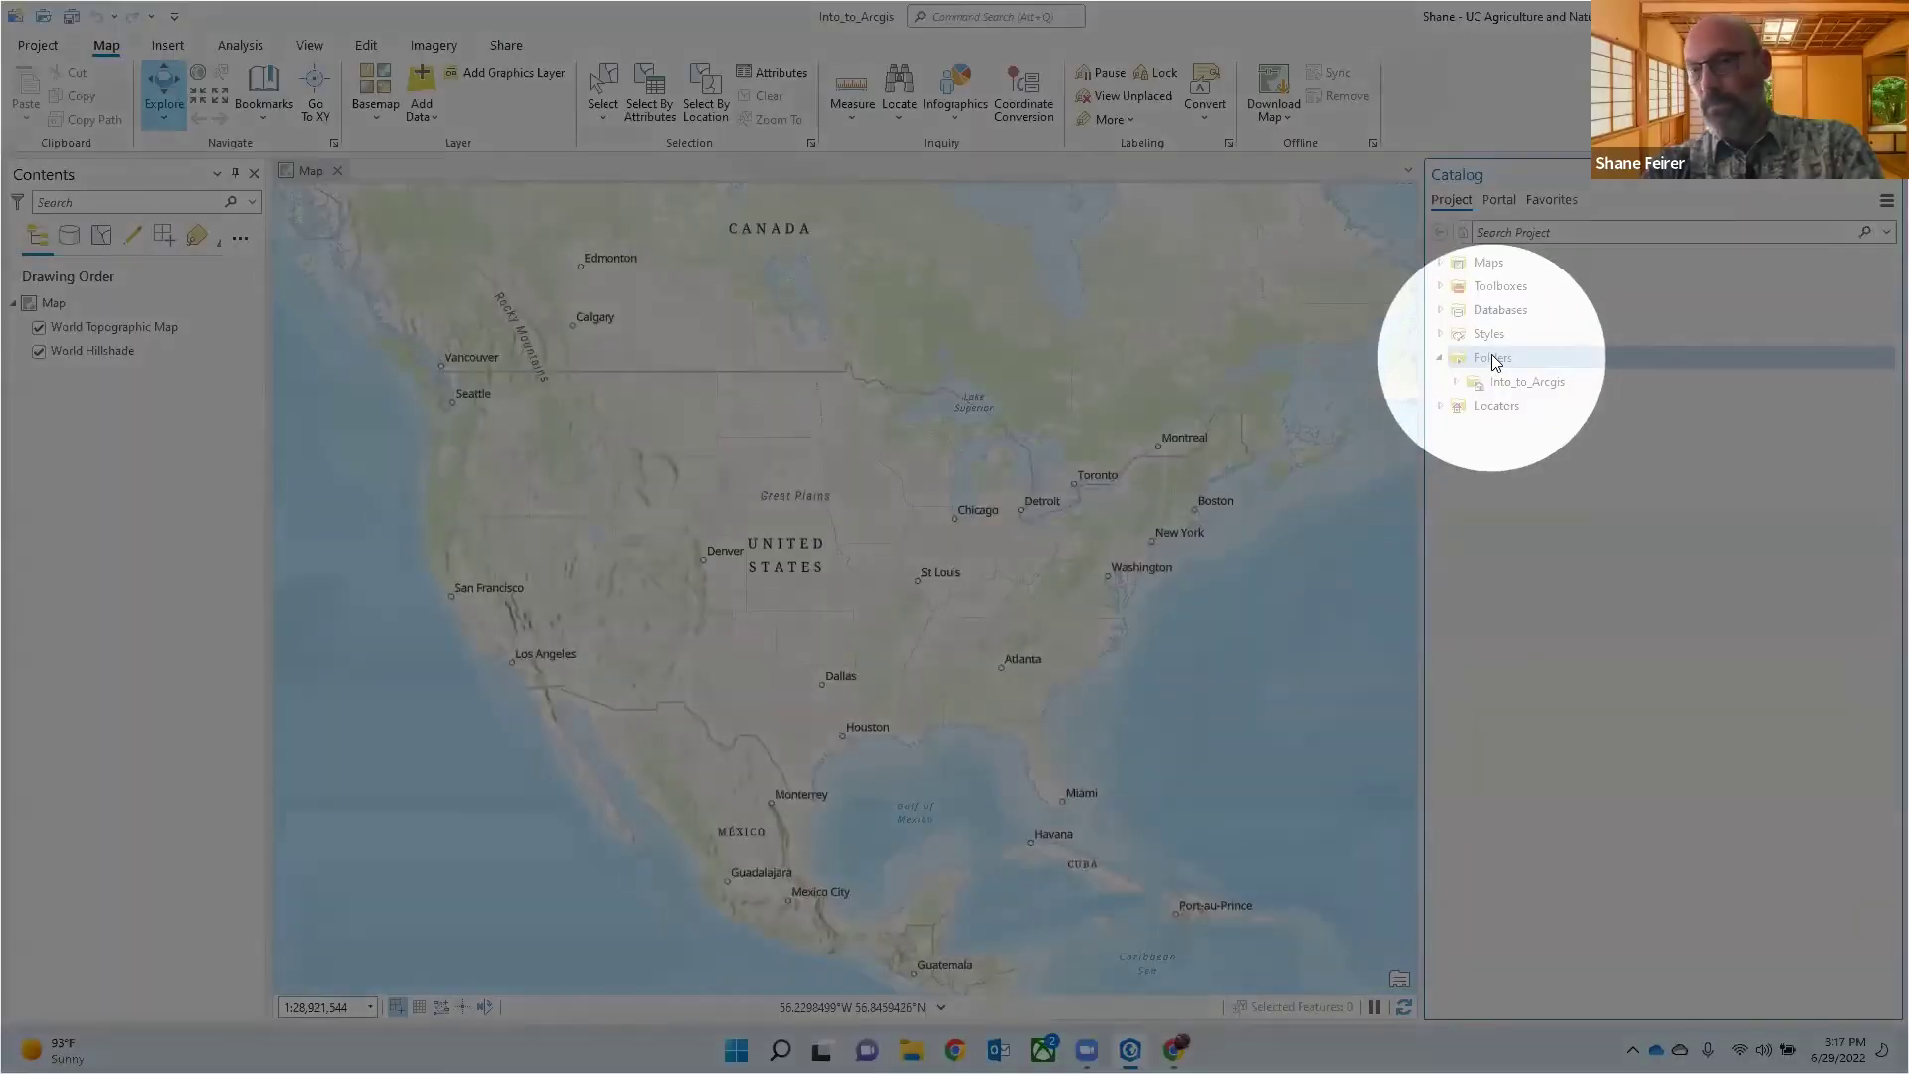
{"action": "right_click", "coordinate": [1491, 362]}
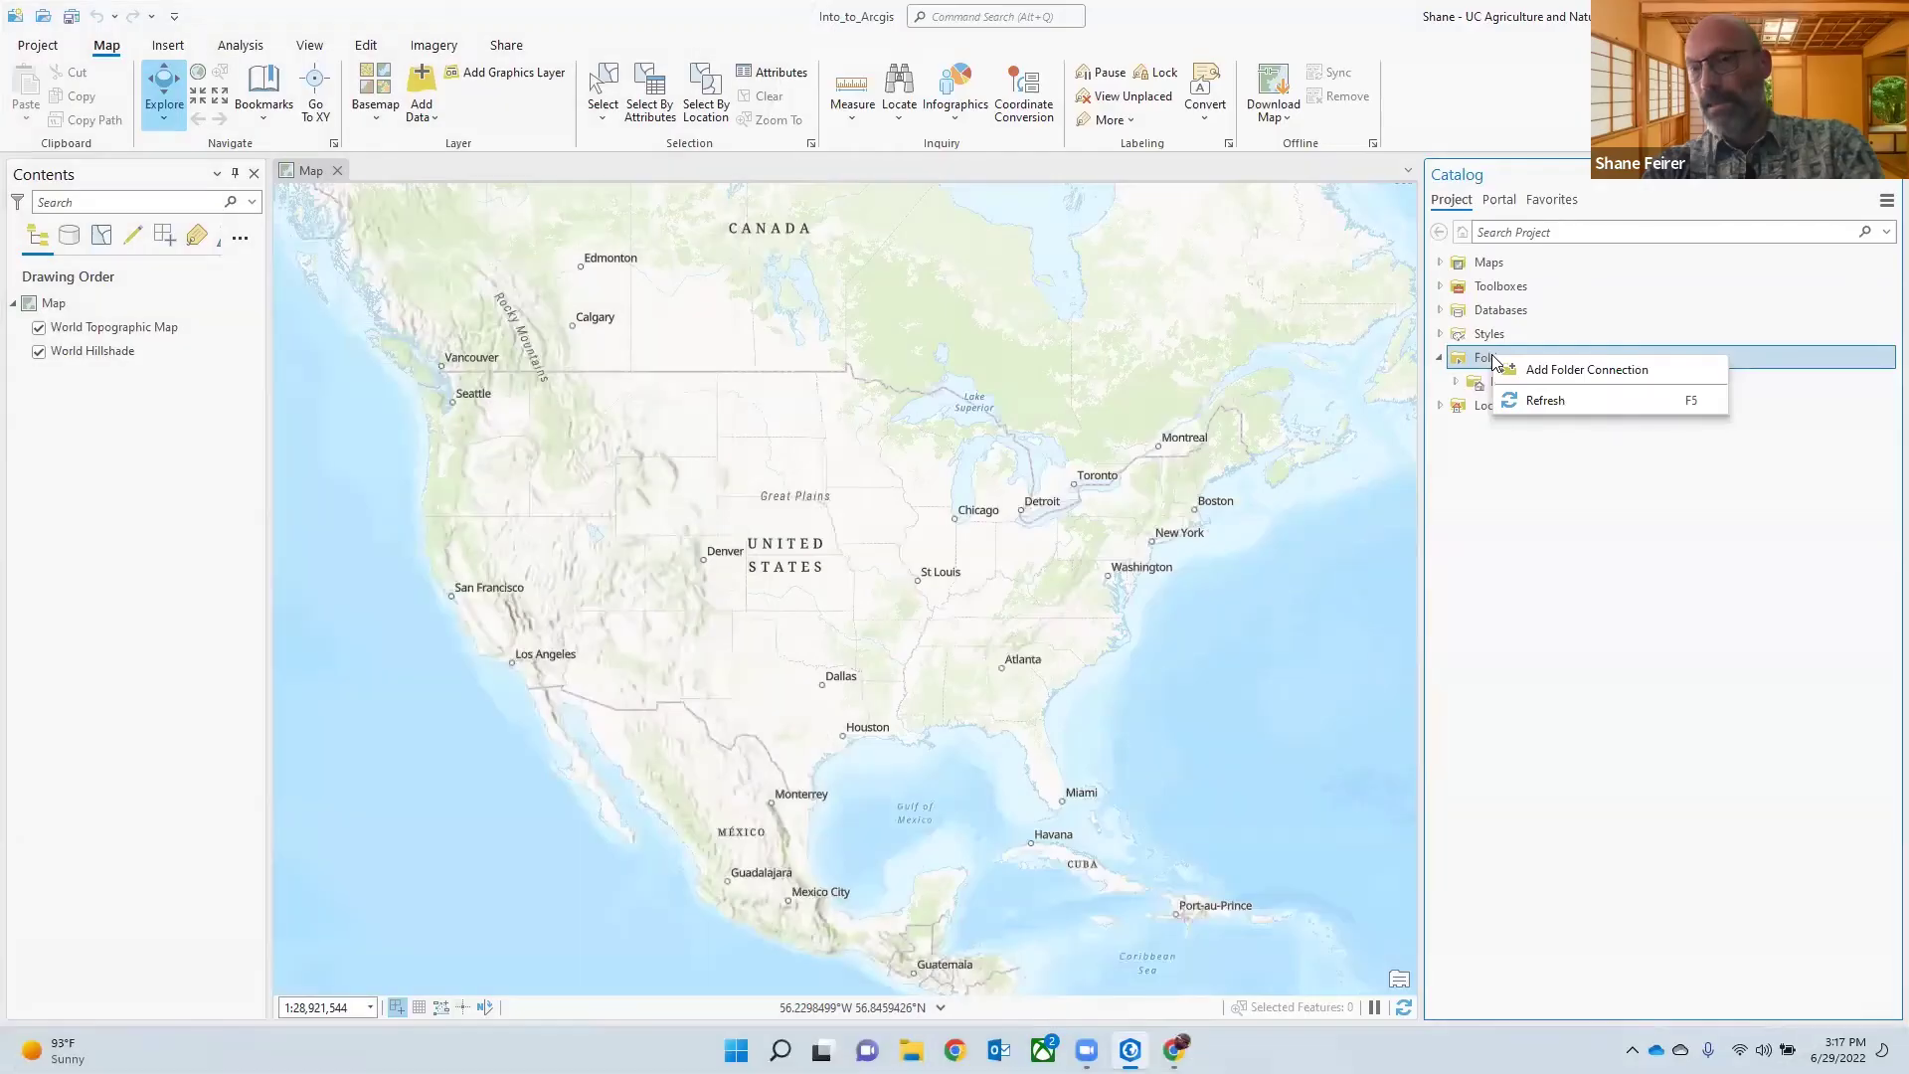
{"action": "left_click", "coordinate": [1539, 373]}
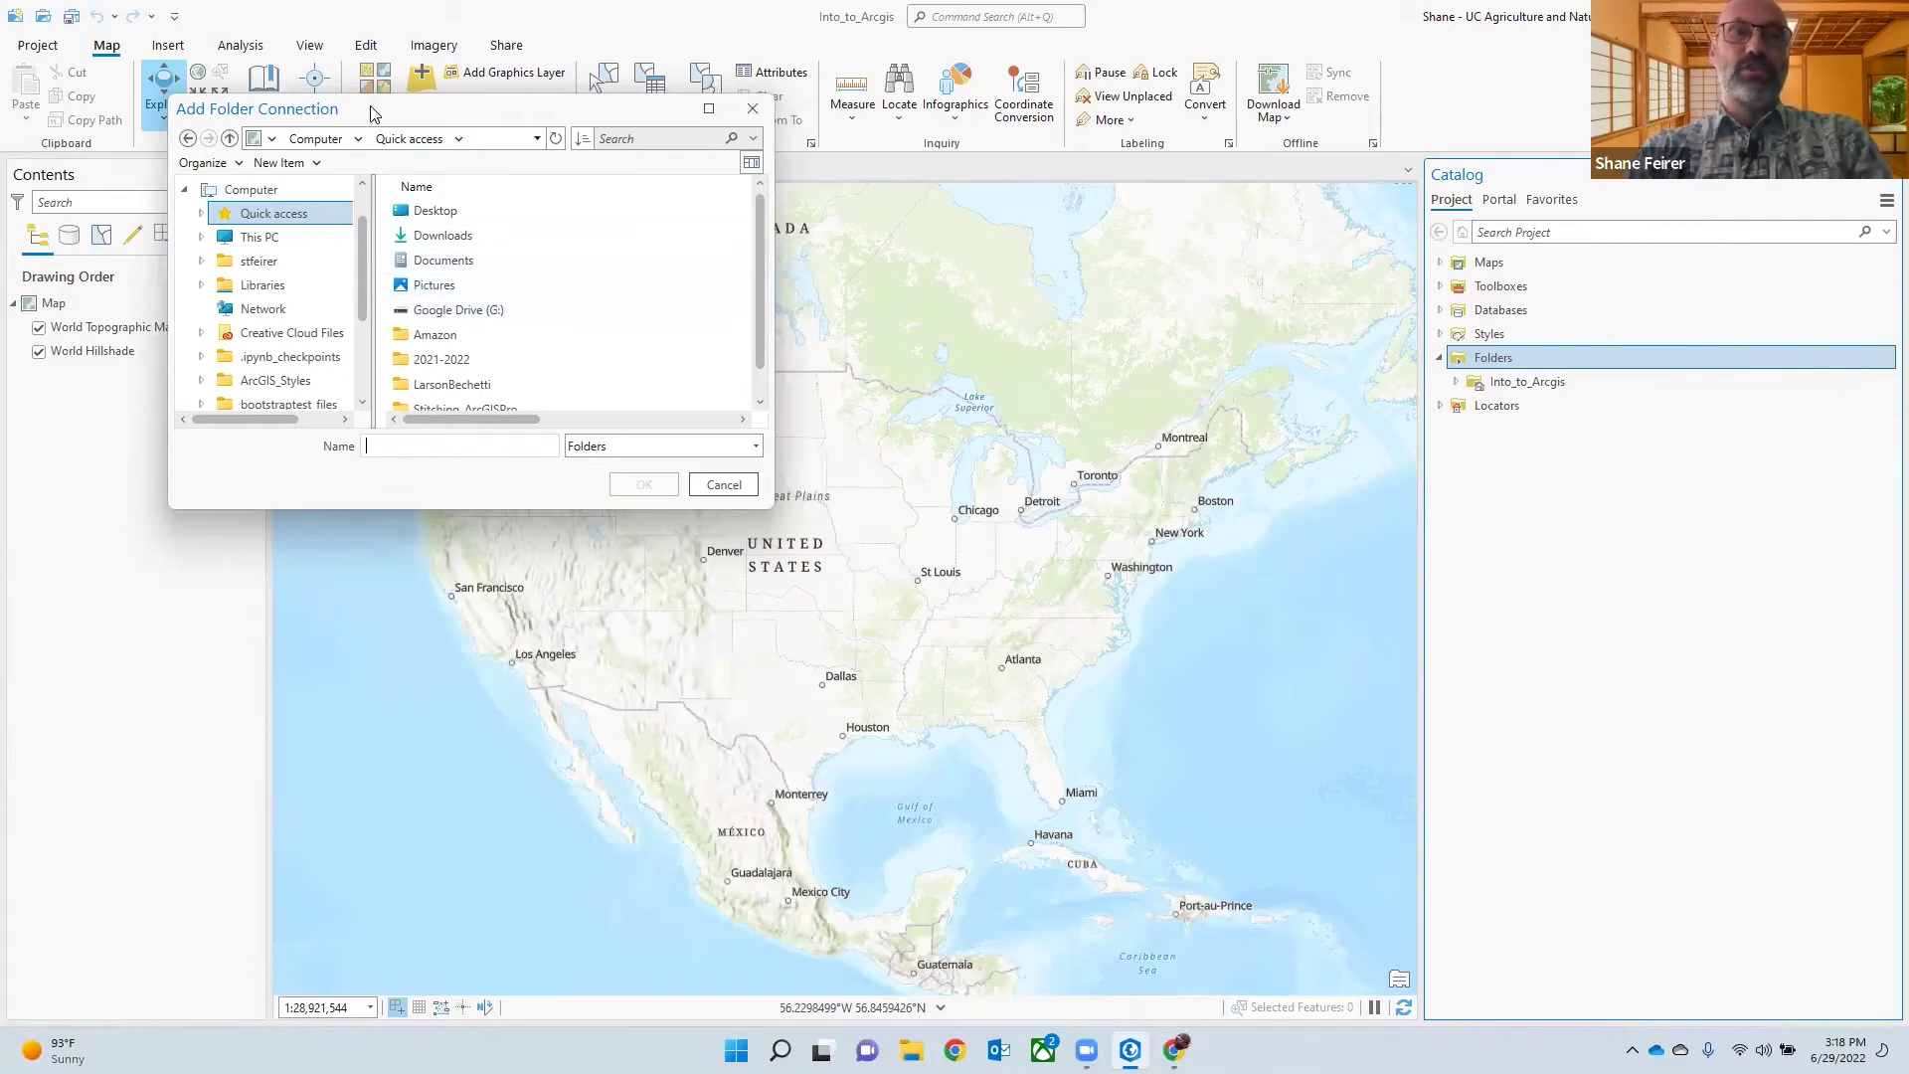
- Connect Intro_to_ArcGIS_Pro_Data from C:\DC2022\Mapping_and_Analysis_with_ArcGIS_Pro_Data
{"action": "left_click_drag", "start_coordinate": [374, 114], "coordinate": [610, 152]}
{"action": "left_click", "coordinate": [497, 274]}
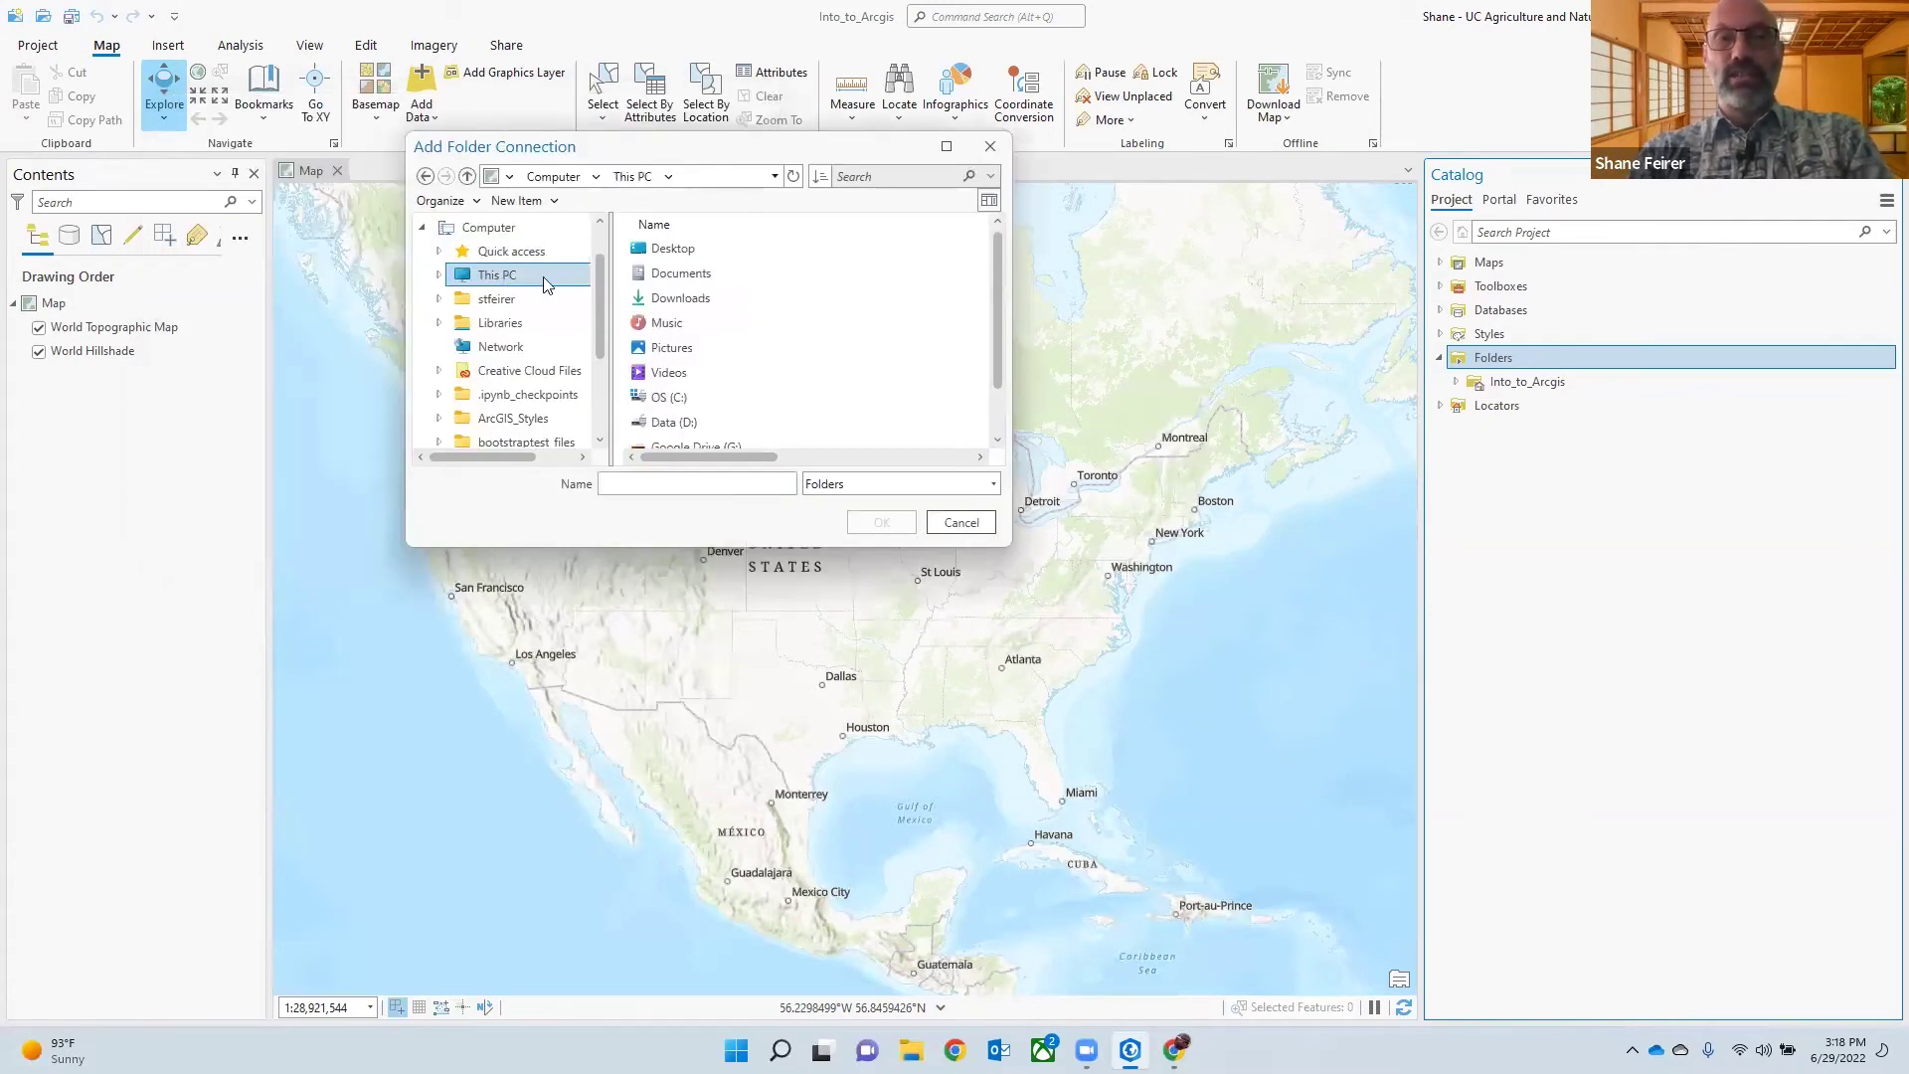
{"action": "double_click", "coordinate": [678, 395]}
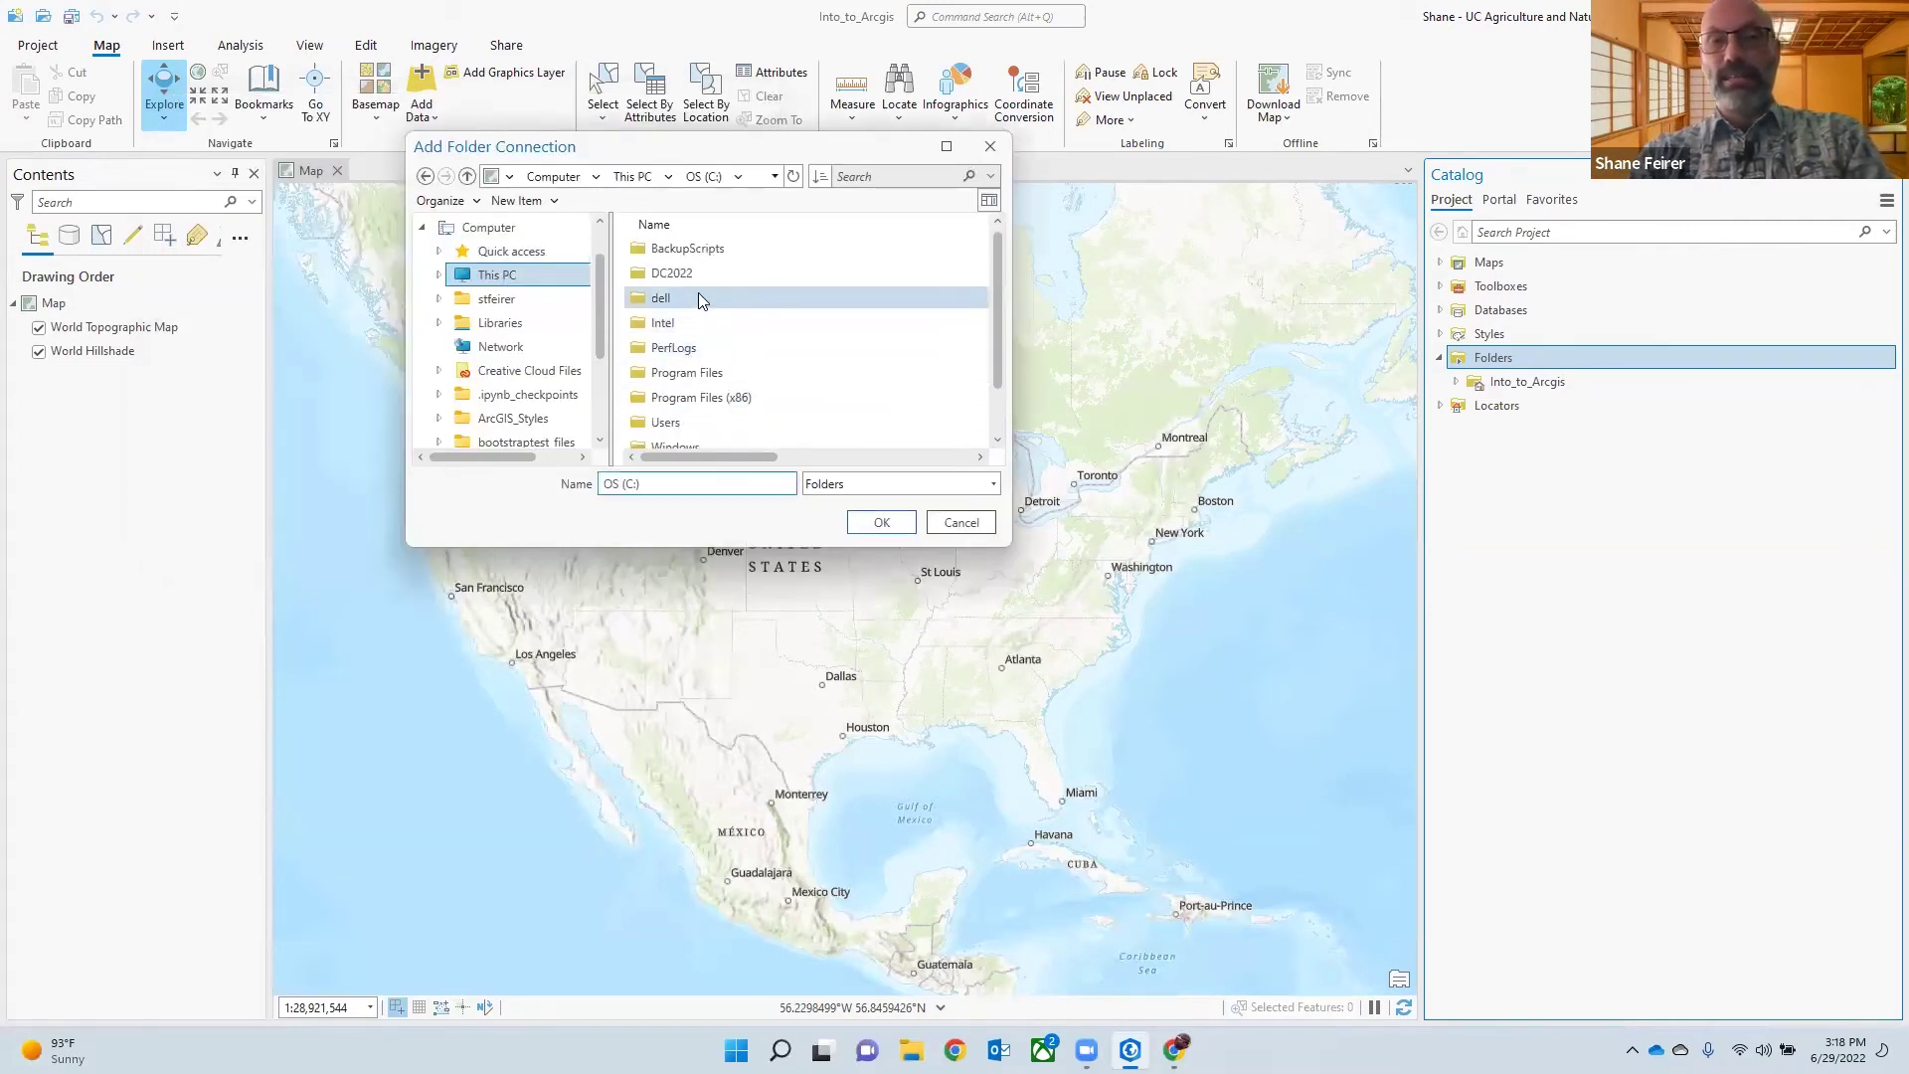
{"action": "double_click", "coordinate": [656, 274]}
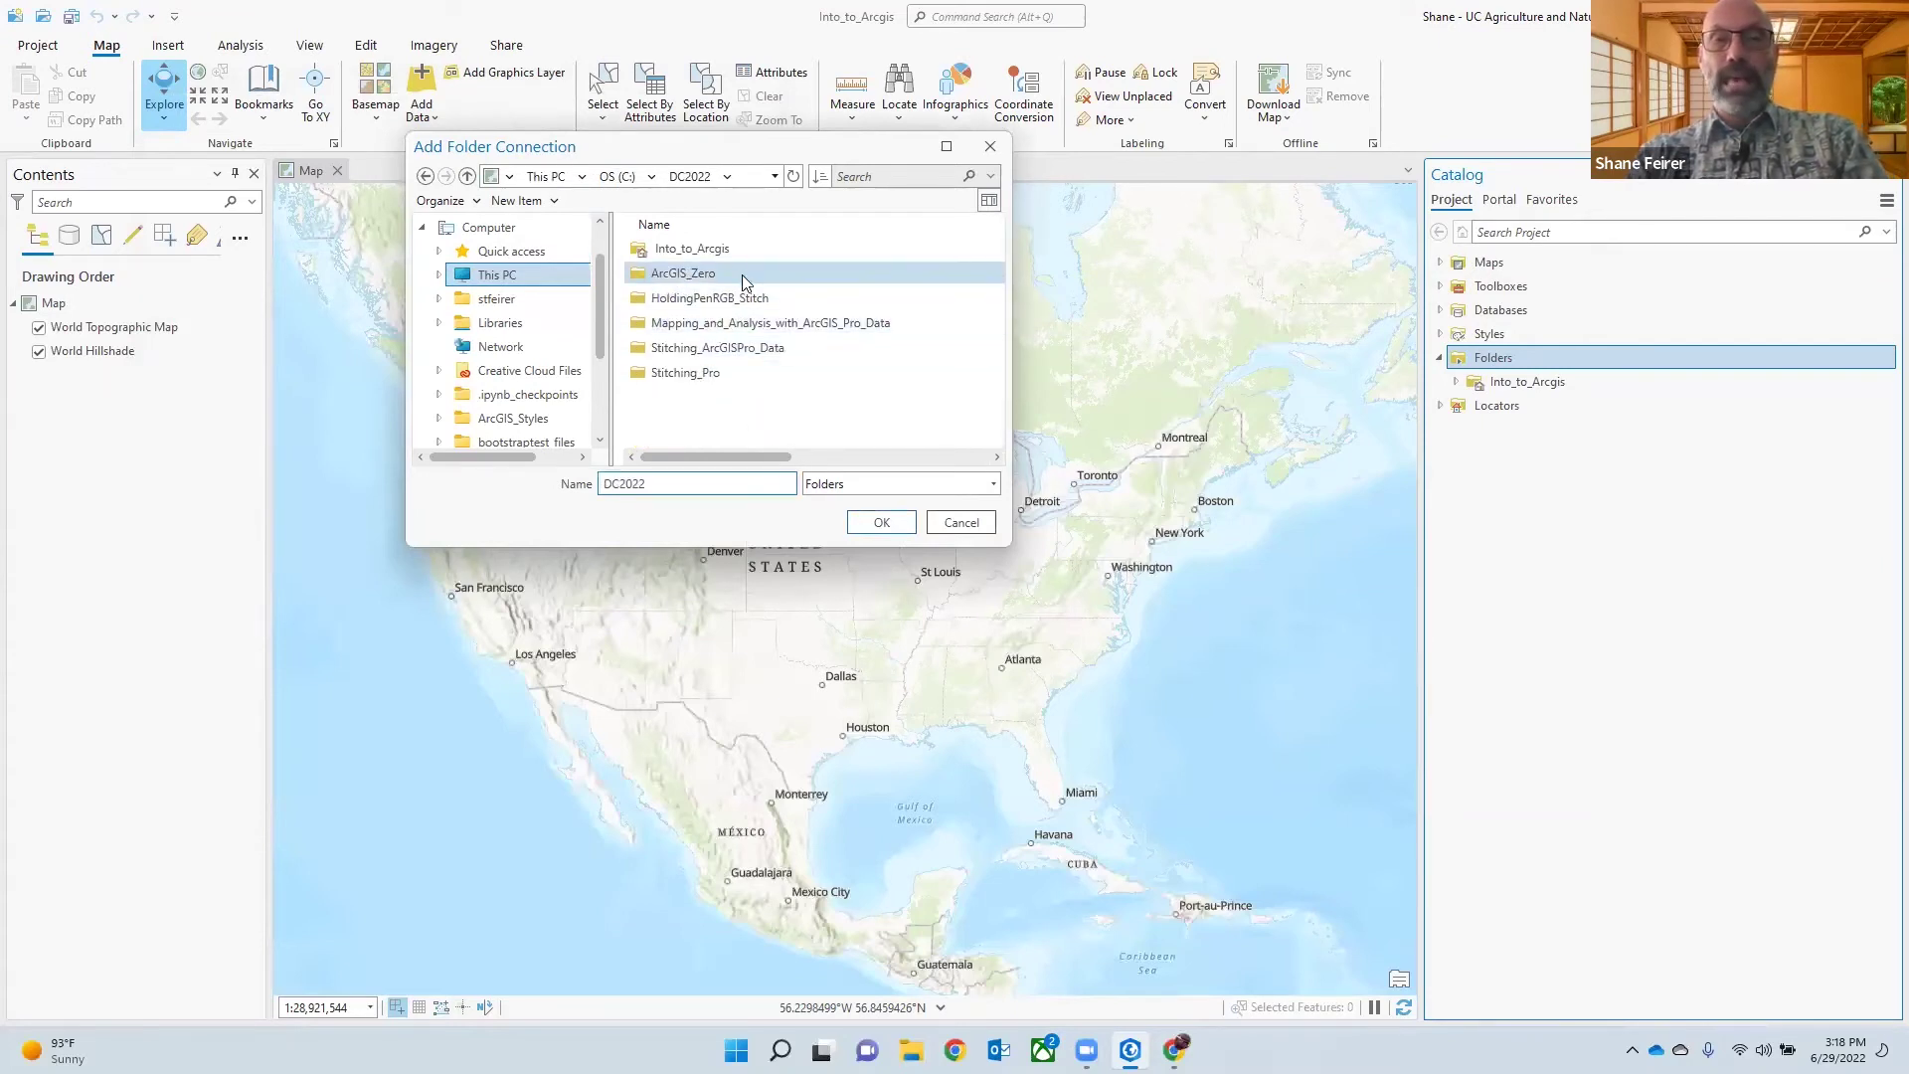
{"action": "left_click", "coordinate": [717, 324]}
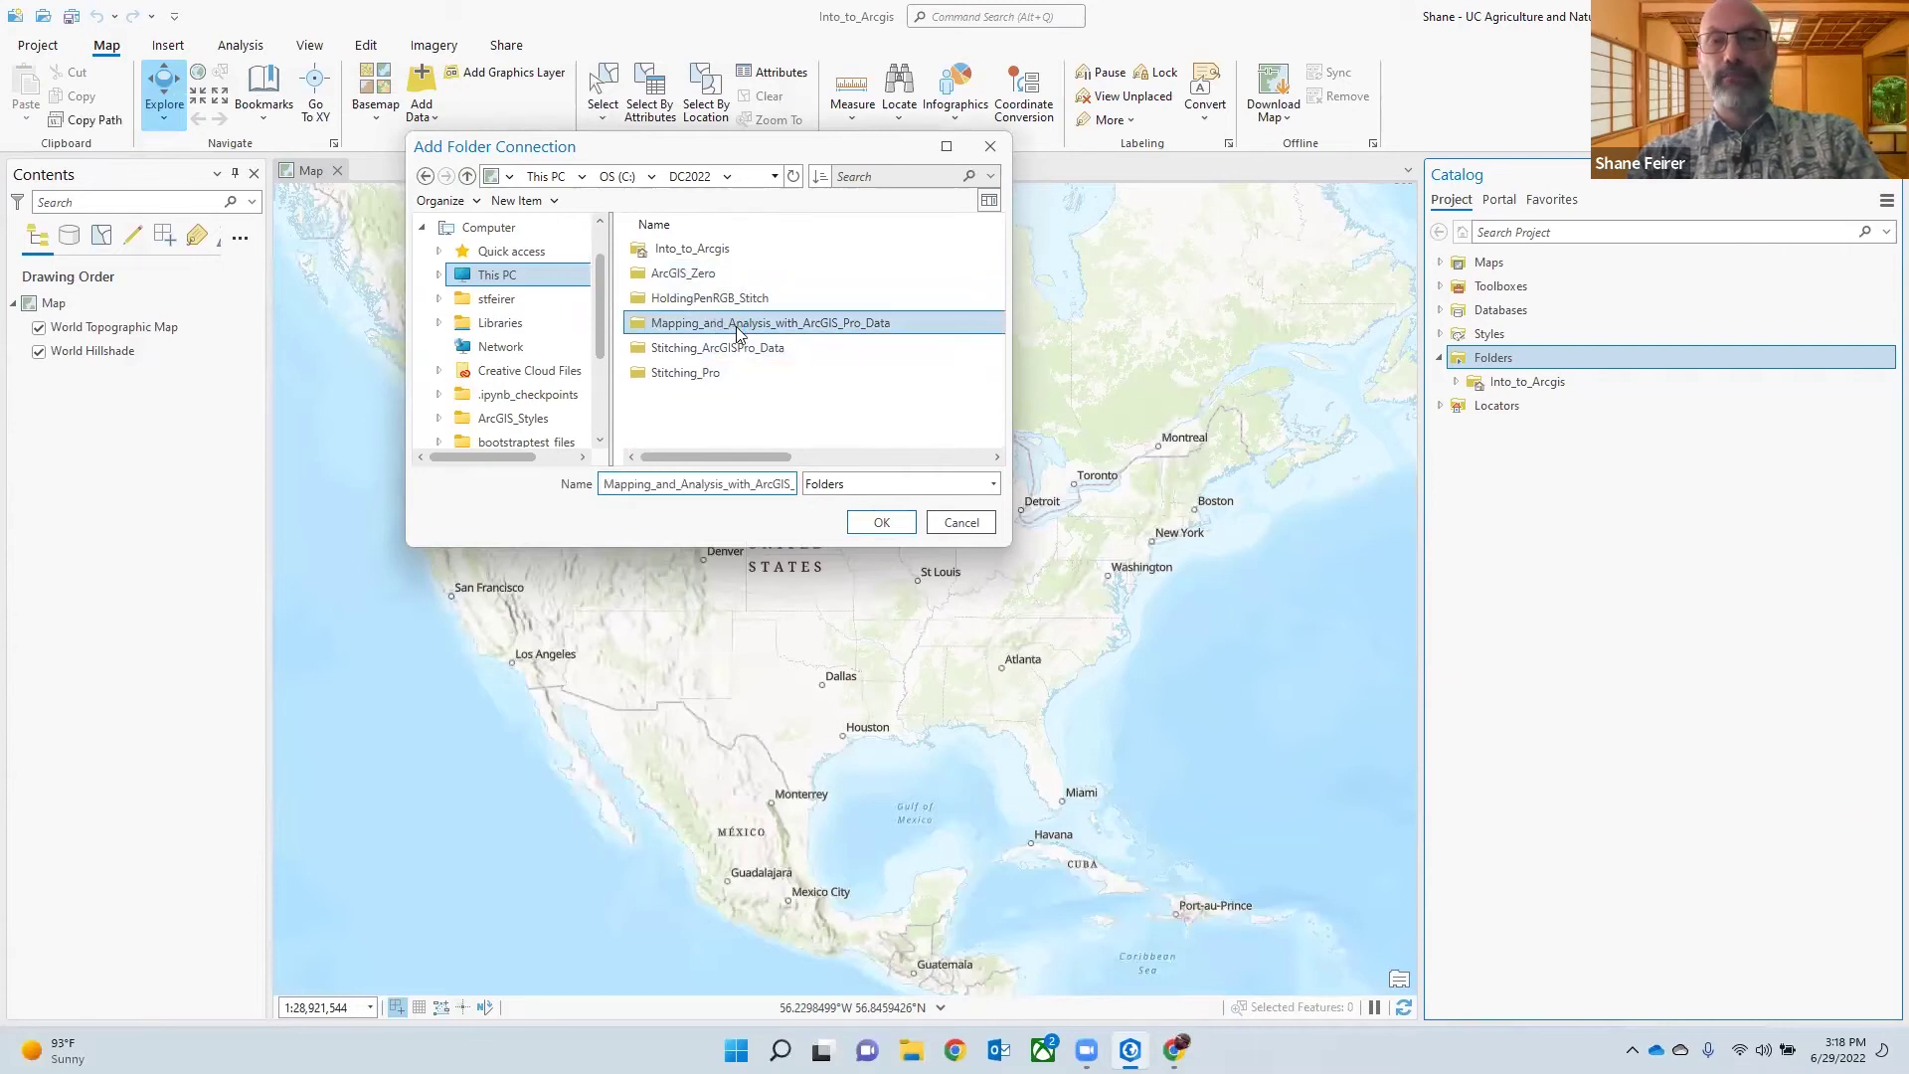
{"action": "double_click", "coordinate": [734, 325]}
{"action": "left_click", "coordinate": [706, 254]}
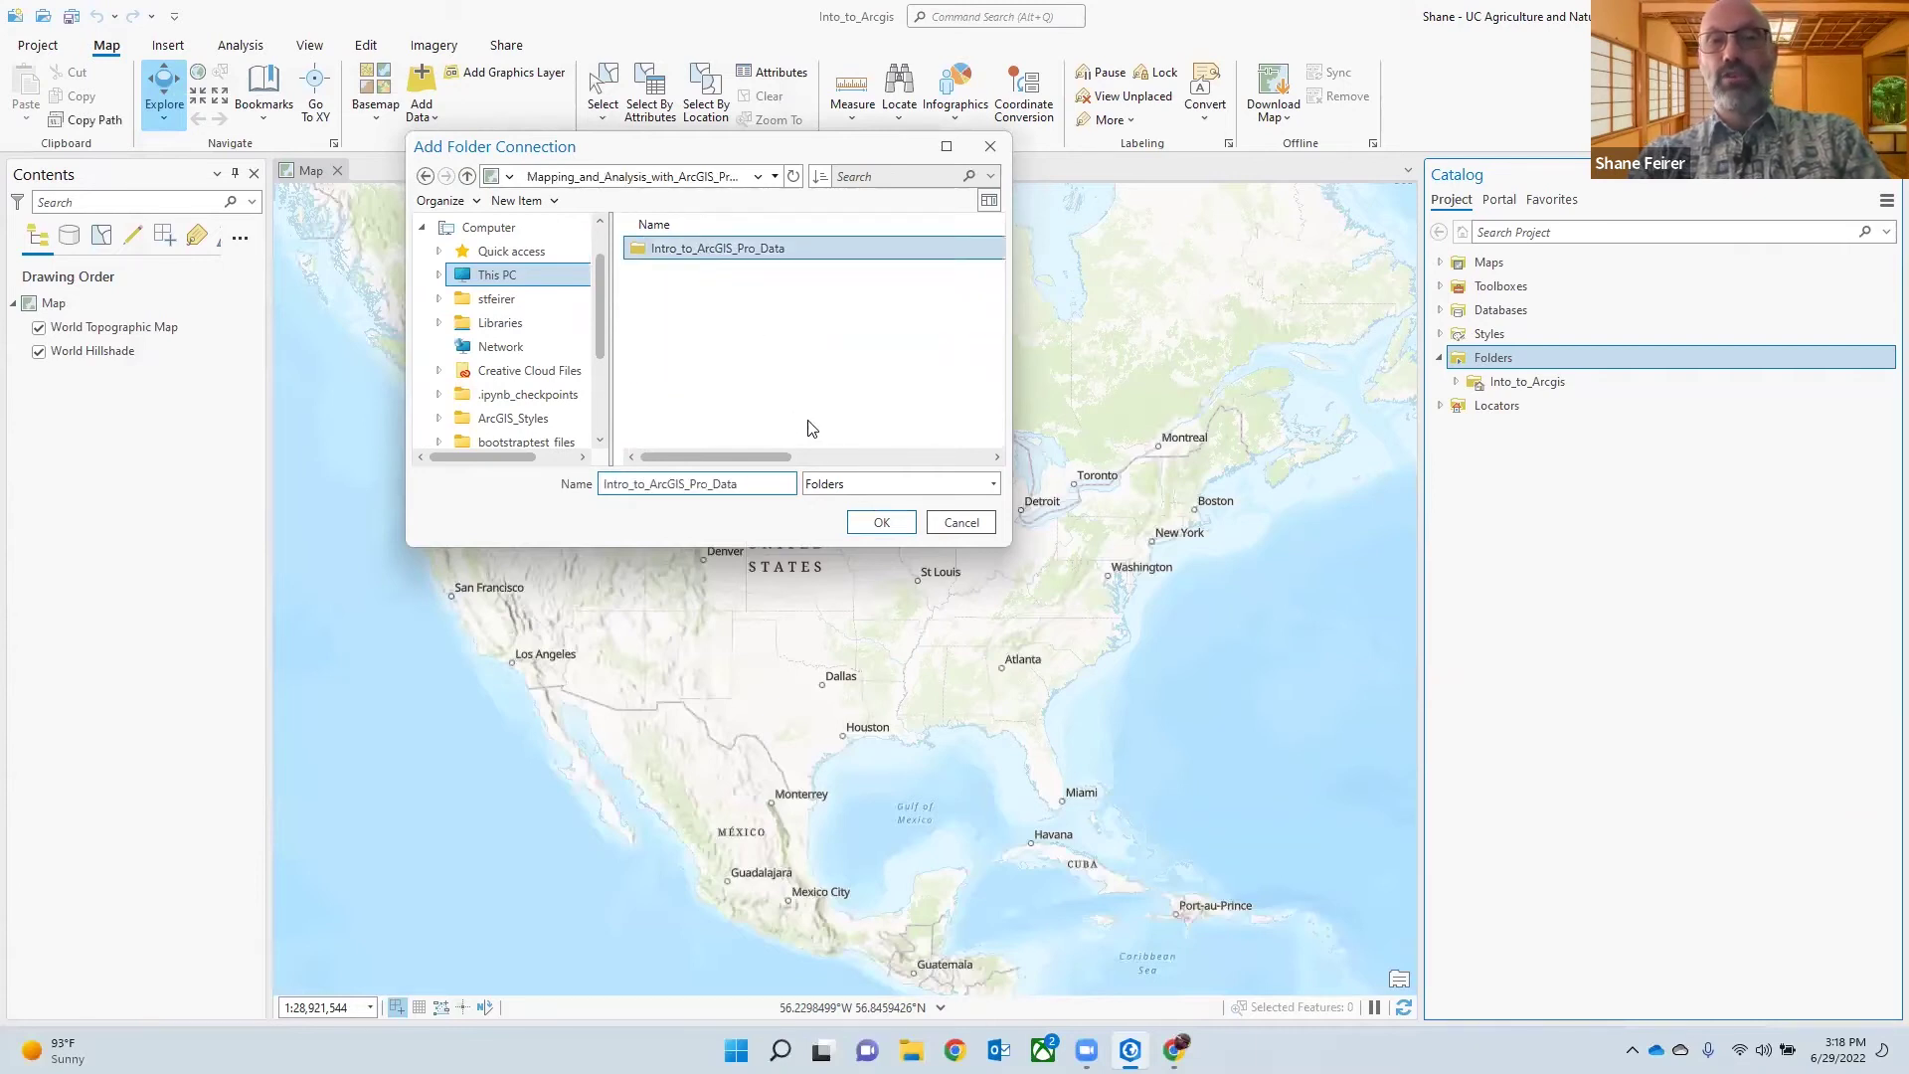
{"action": "left_click", "coordinate": [871, 525]}
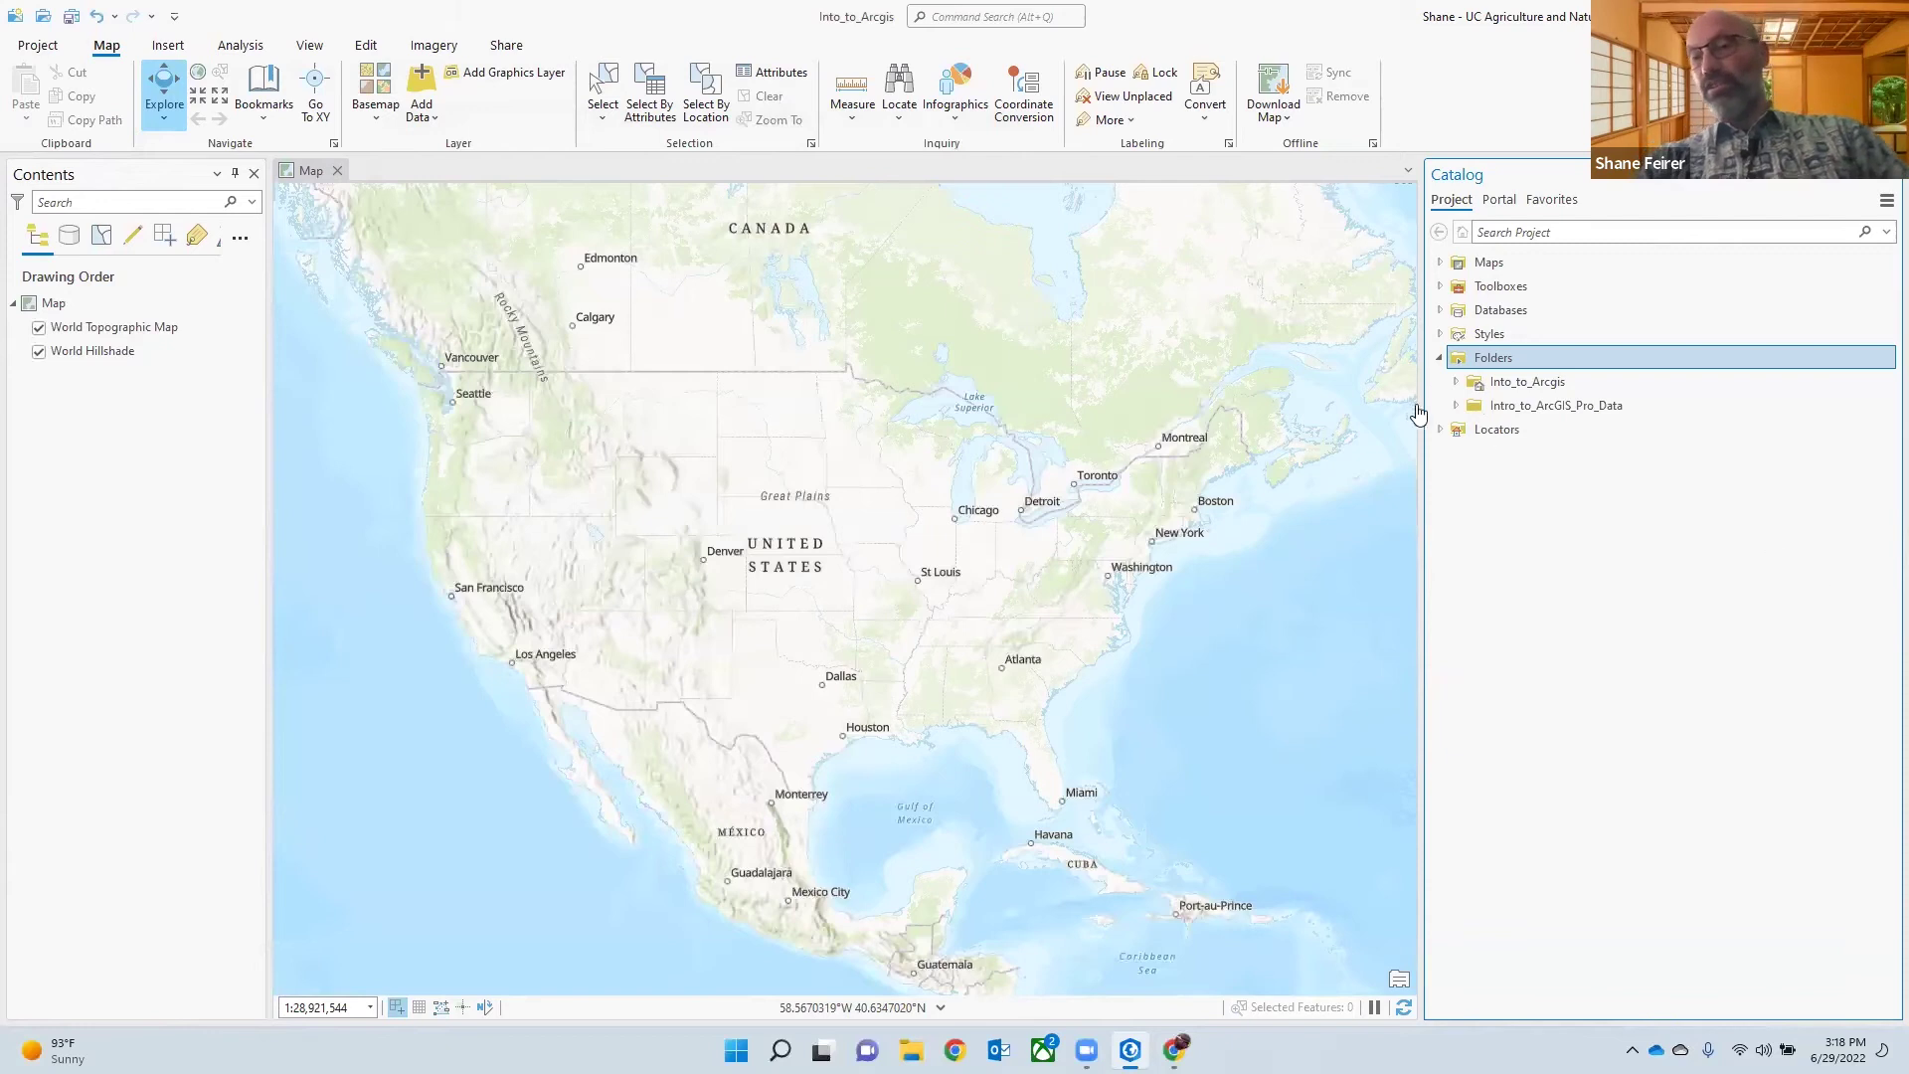
- Add the 64W_DSM.tif raster from Intro_to_ArcGIS_Pro_Data's DSM folder to the map
{"action": "left_click", "coordinate": [1455, 405]}
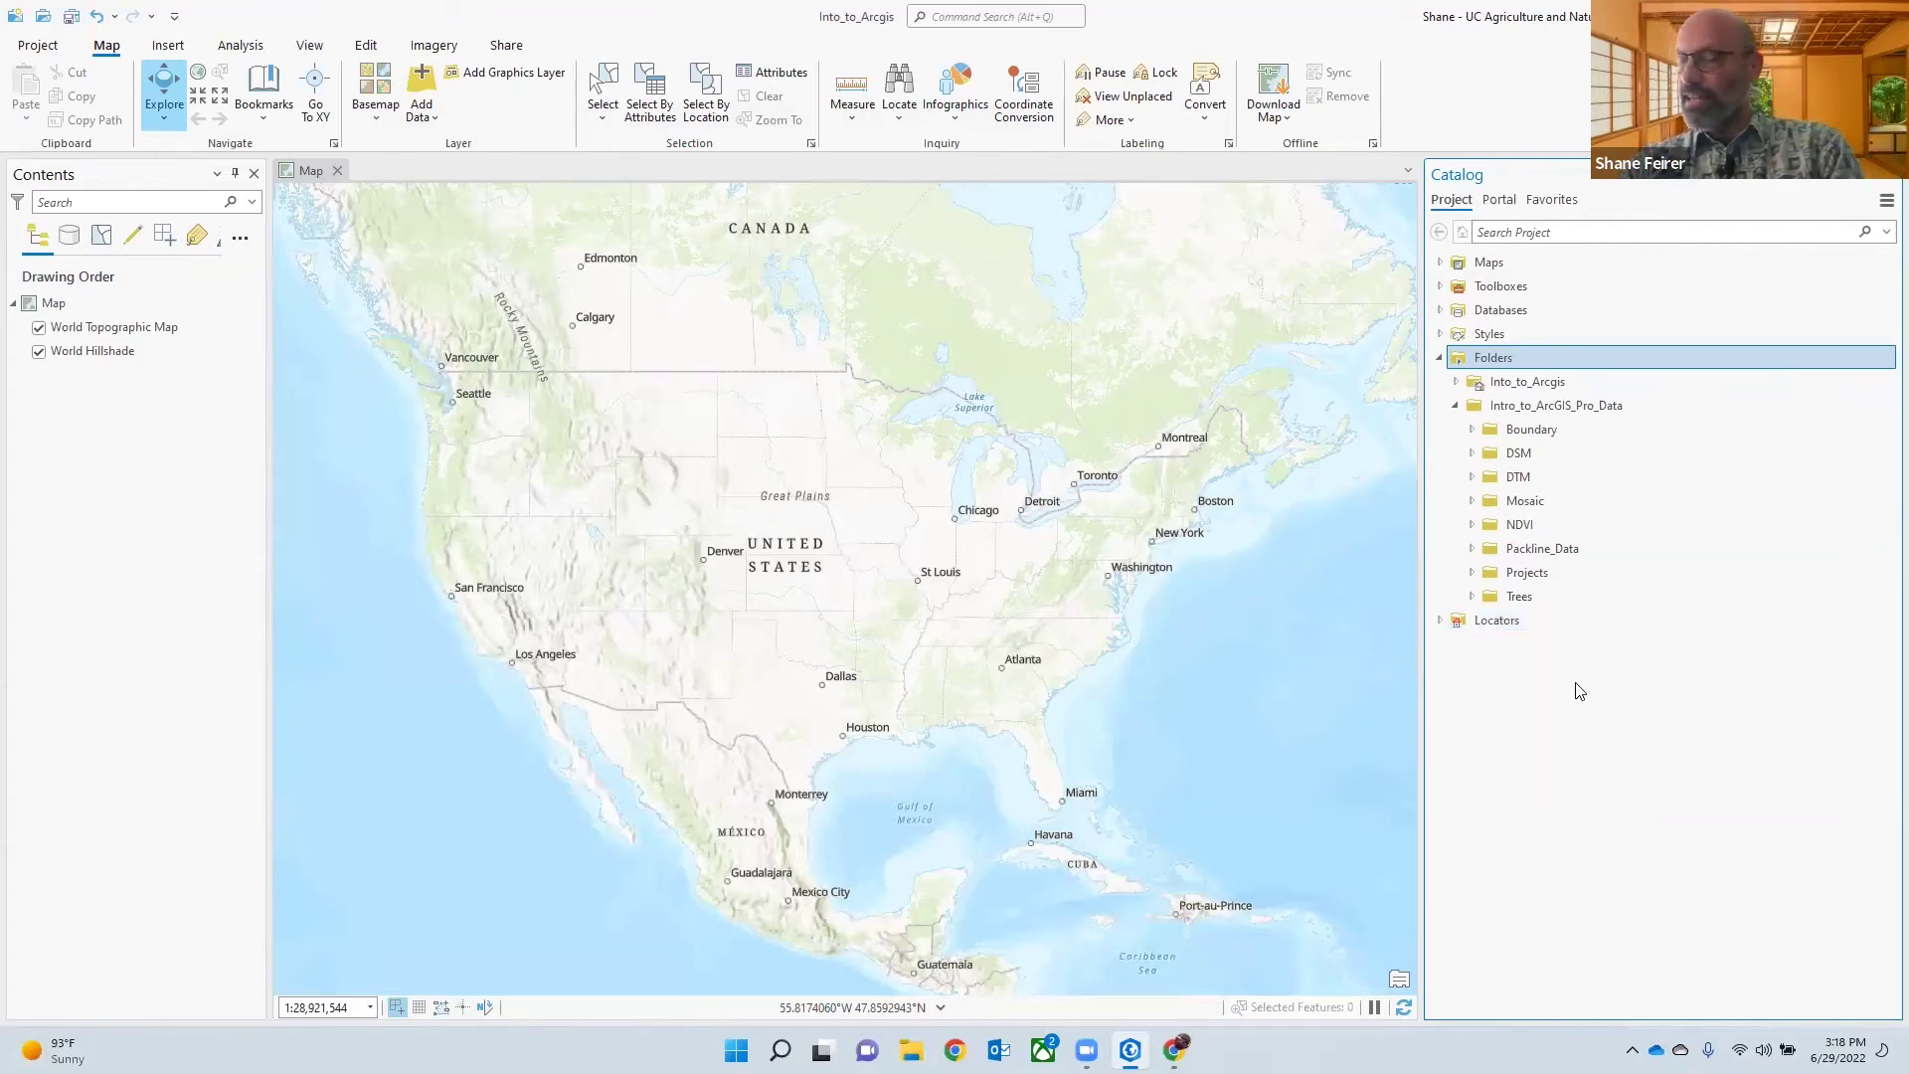
{"action": "left_click", "coordinate": [1471, 455]}
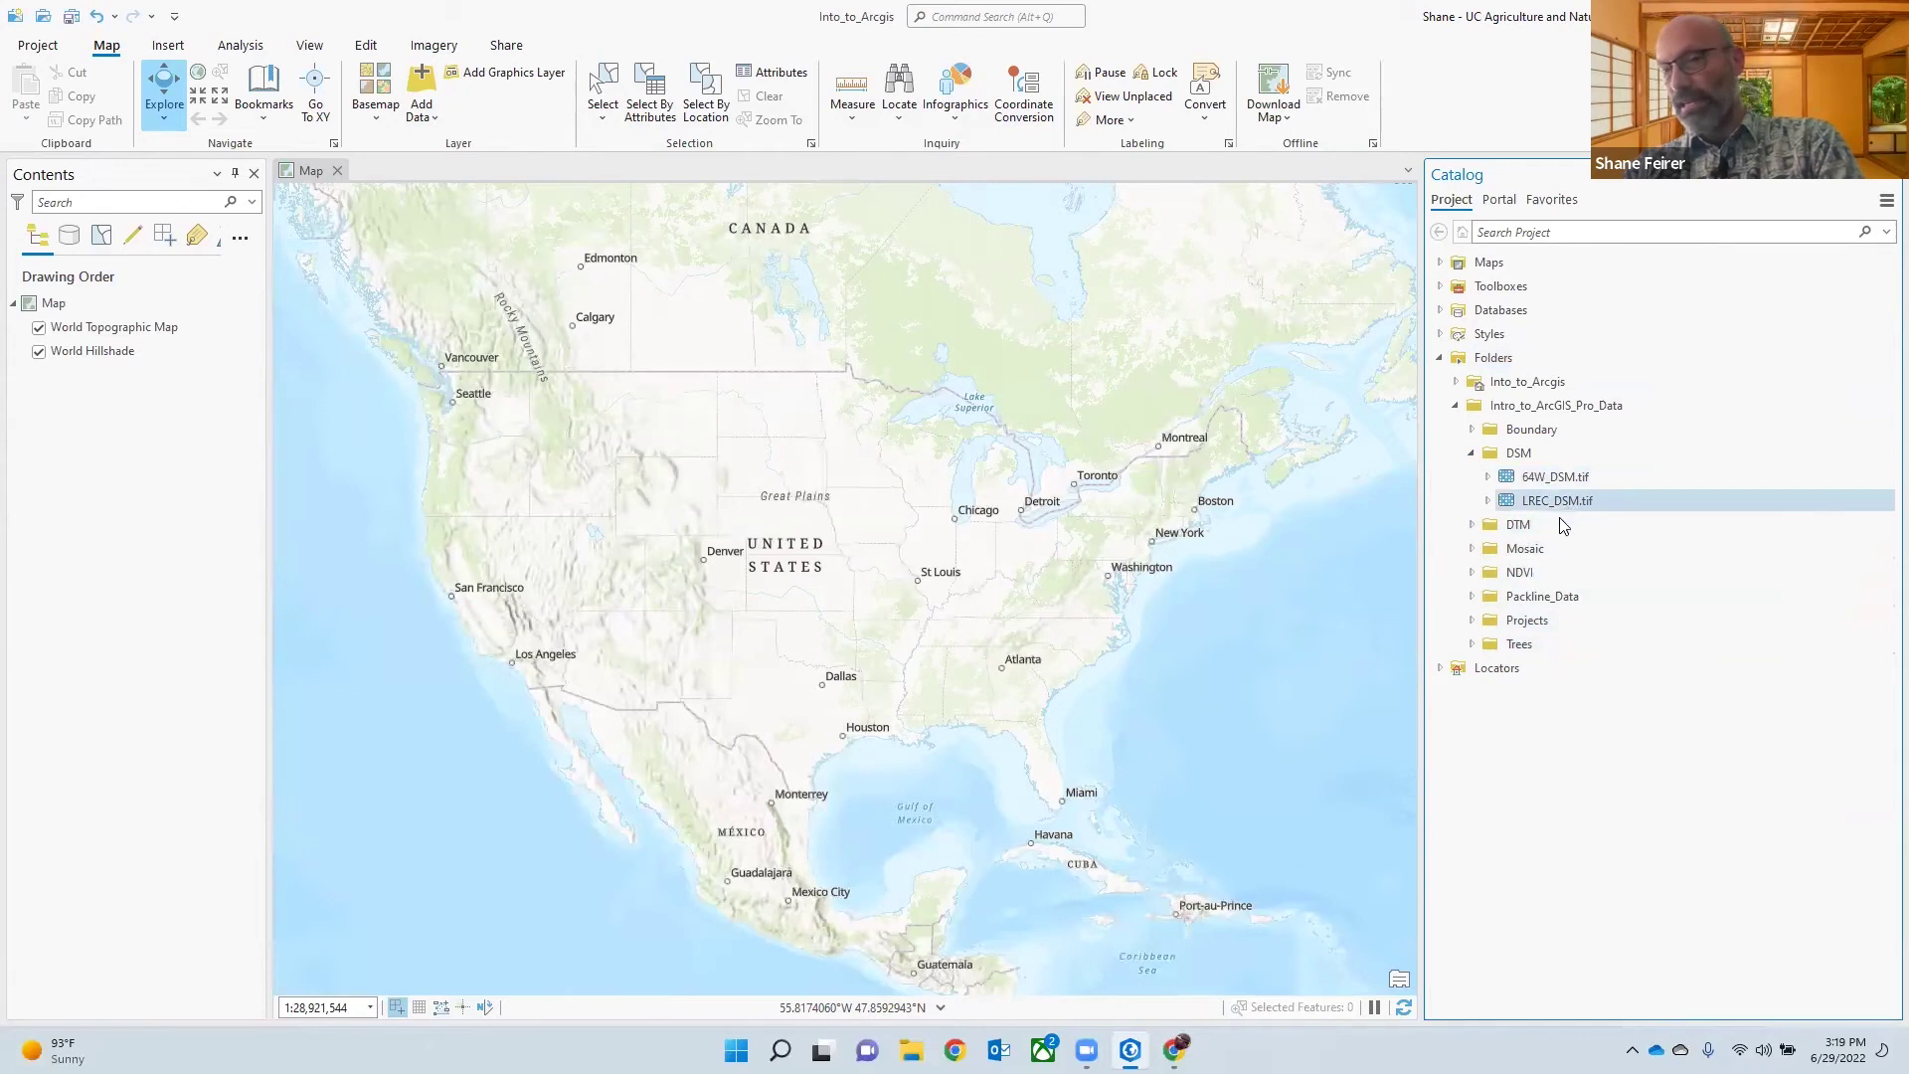
{"action": "mouse_move", "coordinate": [1549, 482]}
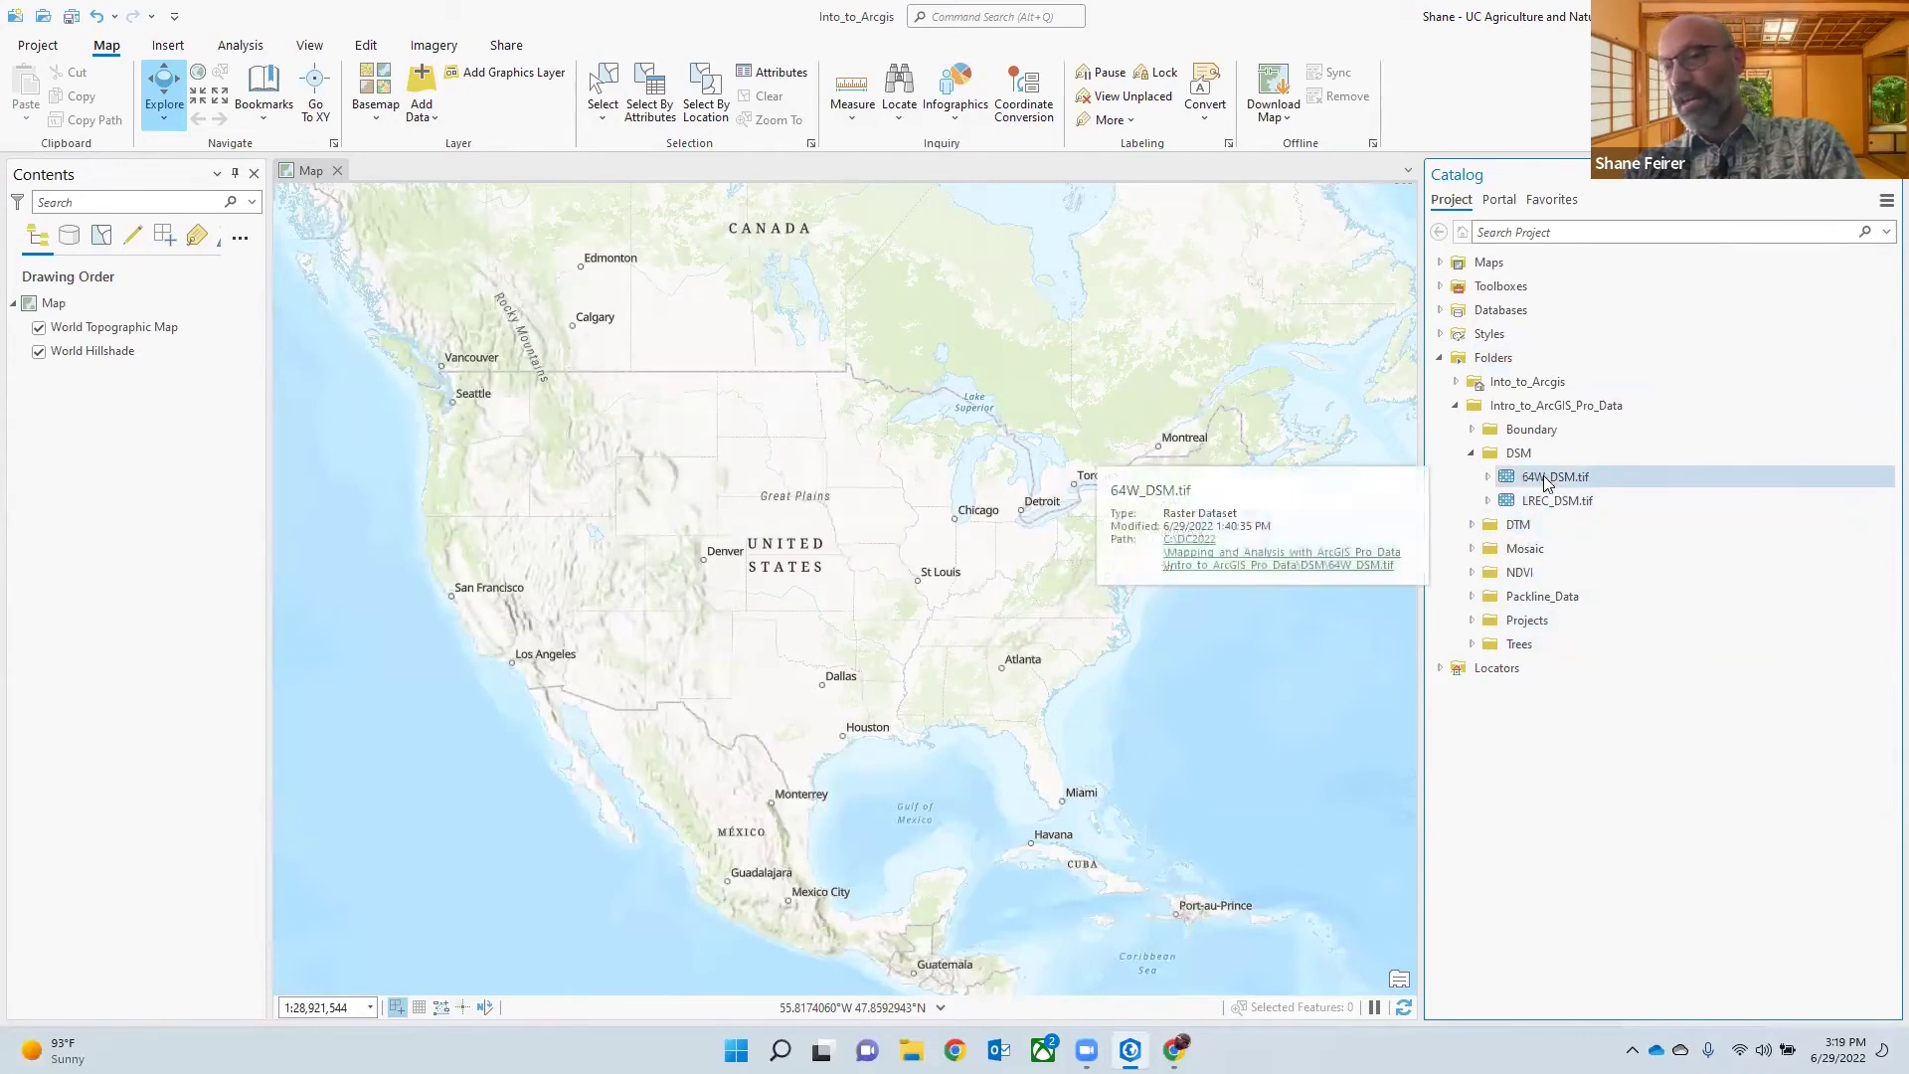
{"action": "left_click_drag", "start_coordinate": [1549, 481], "coordinate": [121, 312]}
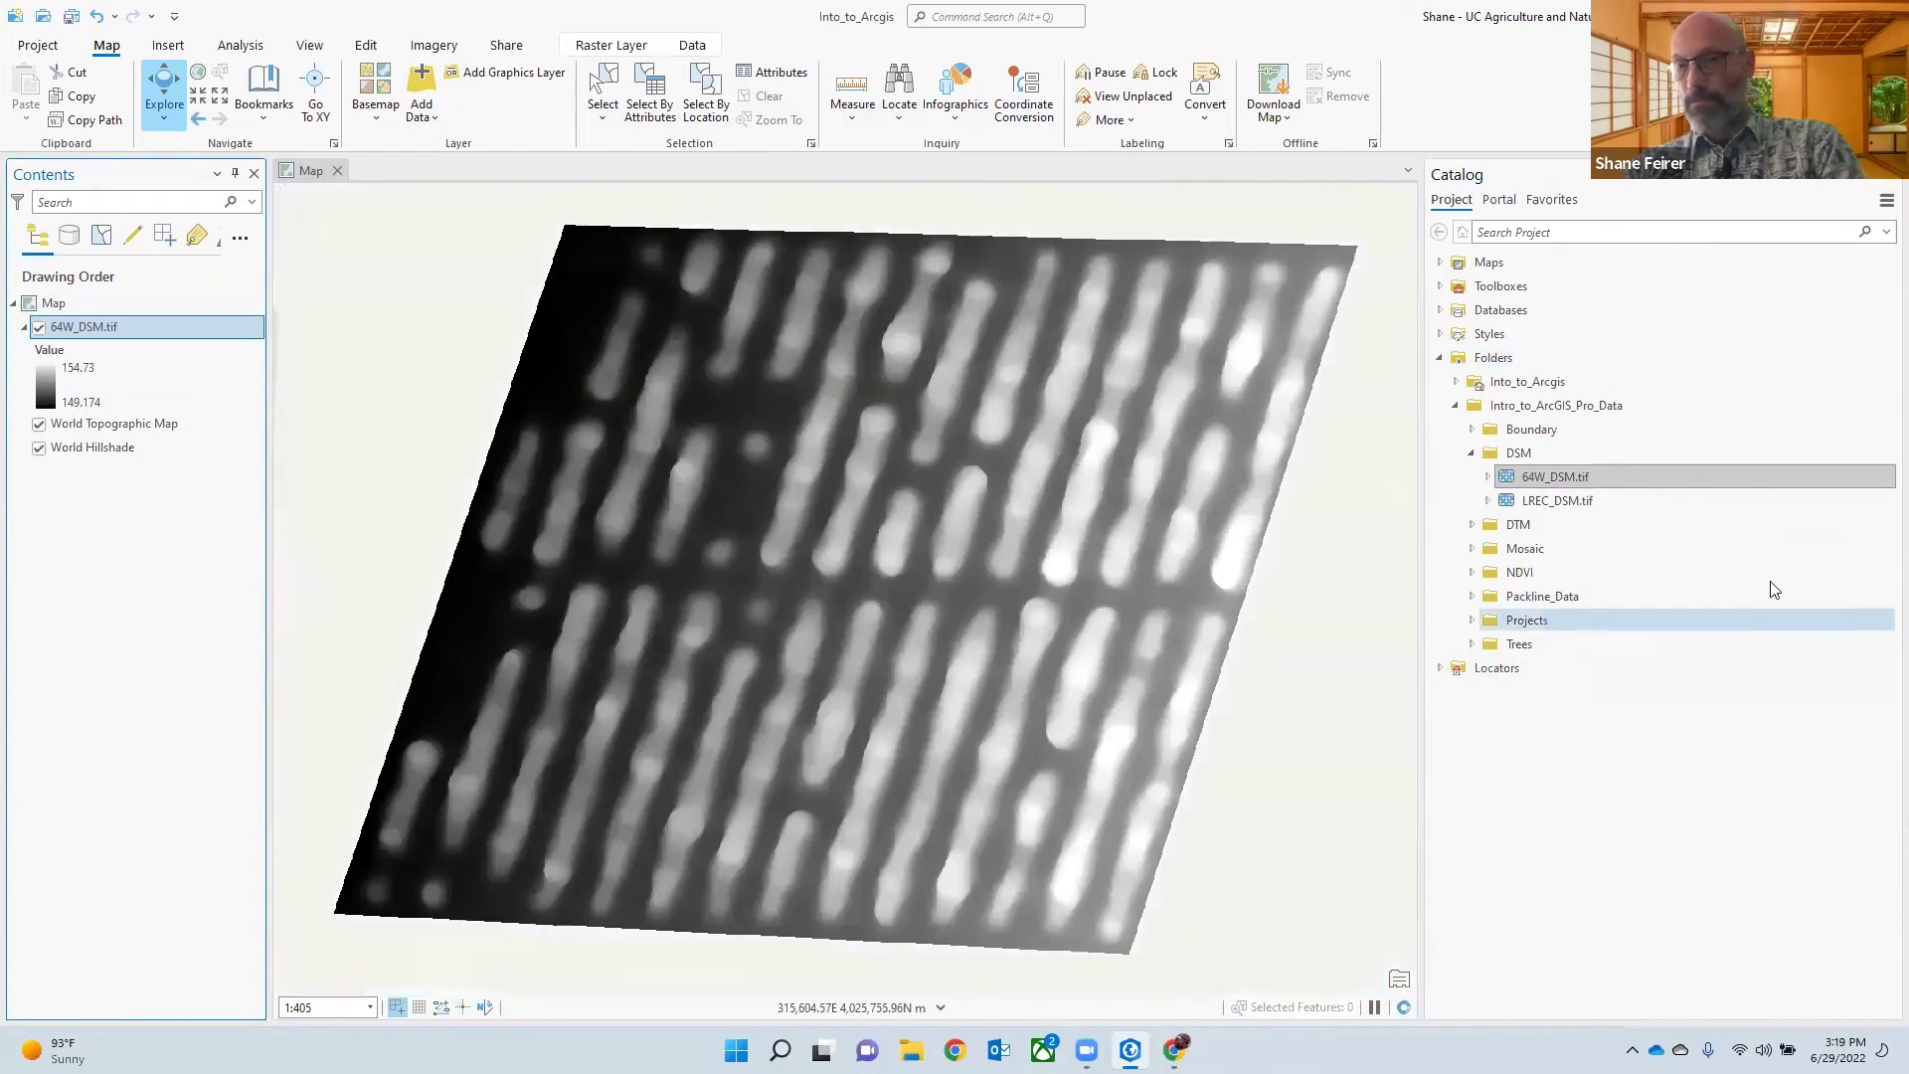
- Add the 64W_Field.shp polygon from the Projects folder to the current map
{"action": "right_click", "coordinate": [1602, 482]}
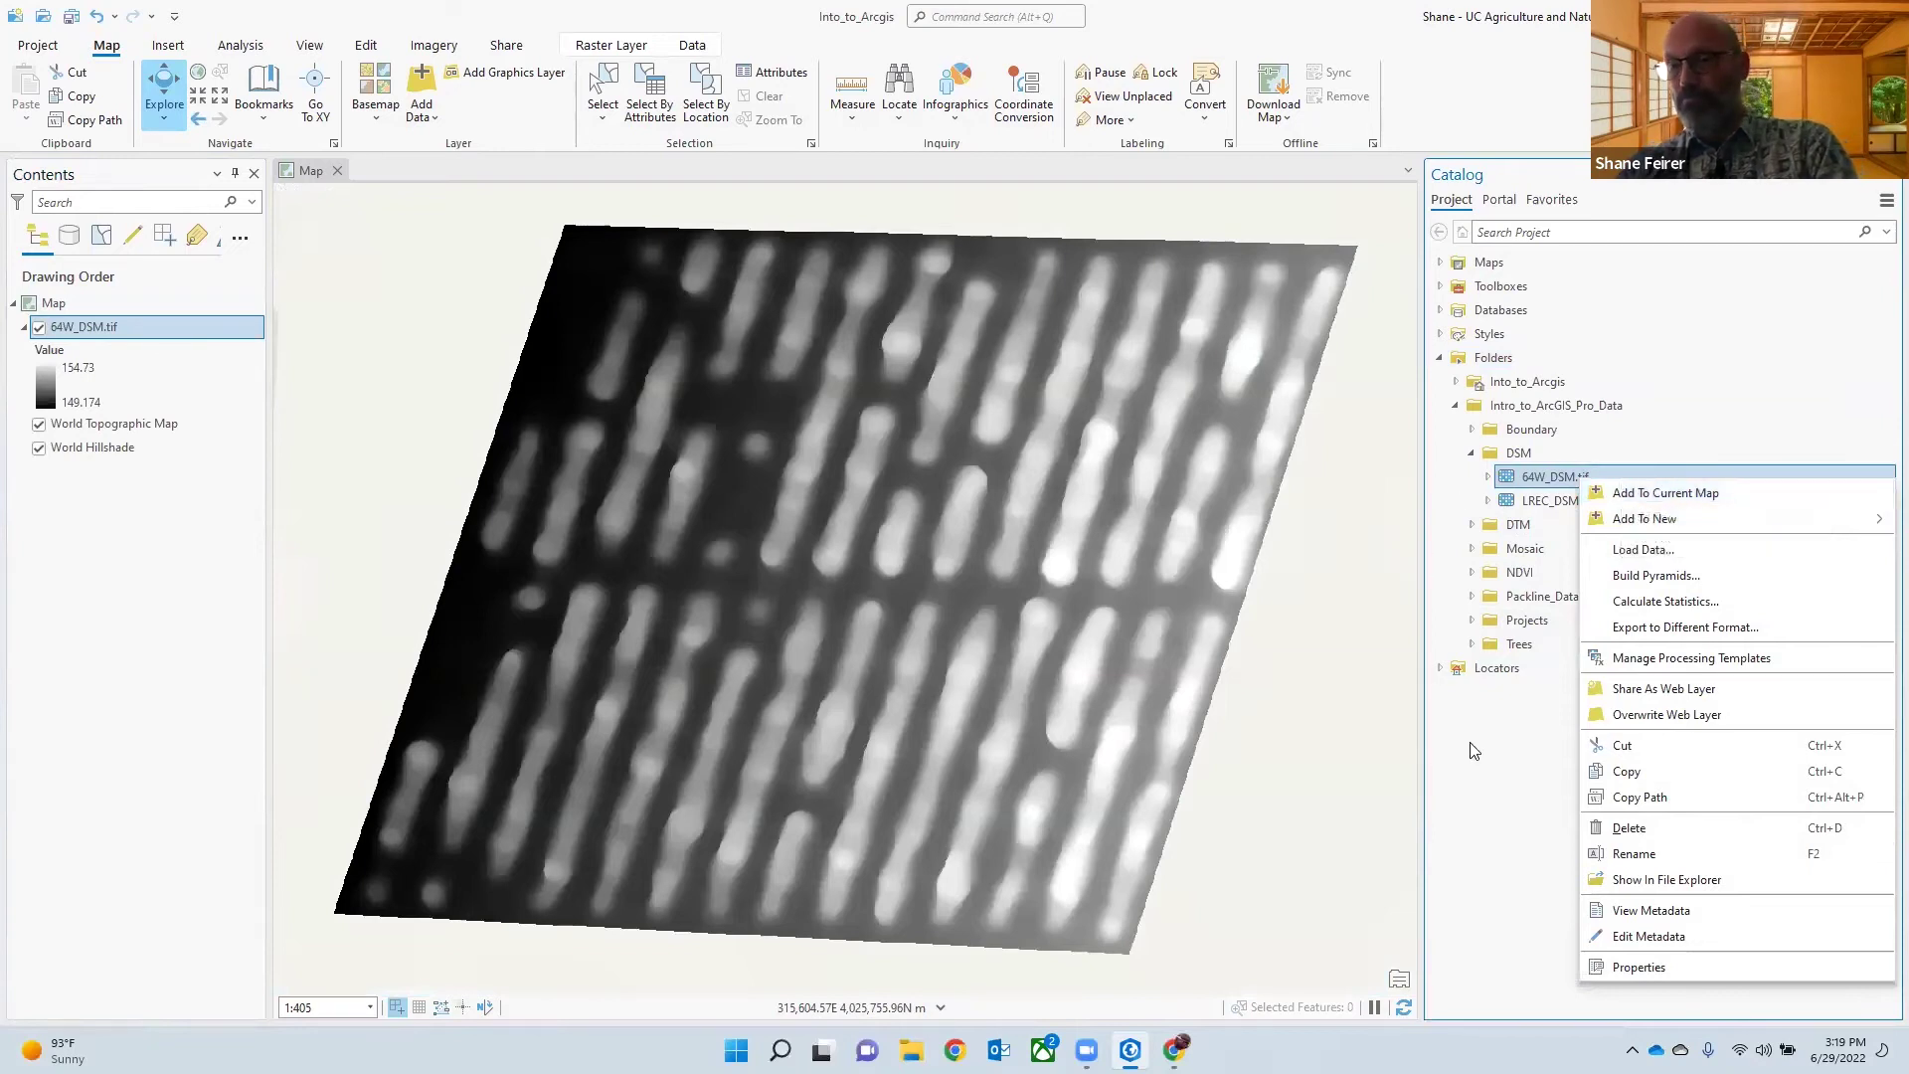
{"action": "left_click", "coordinate": [1526, 436]}
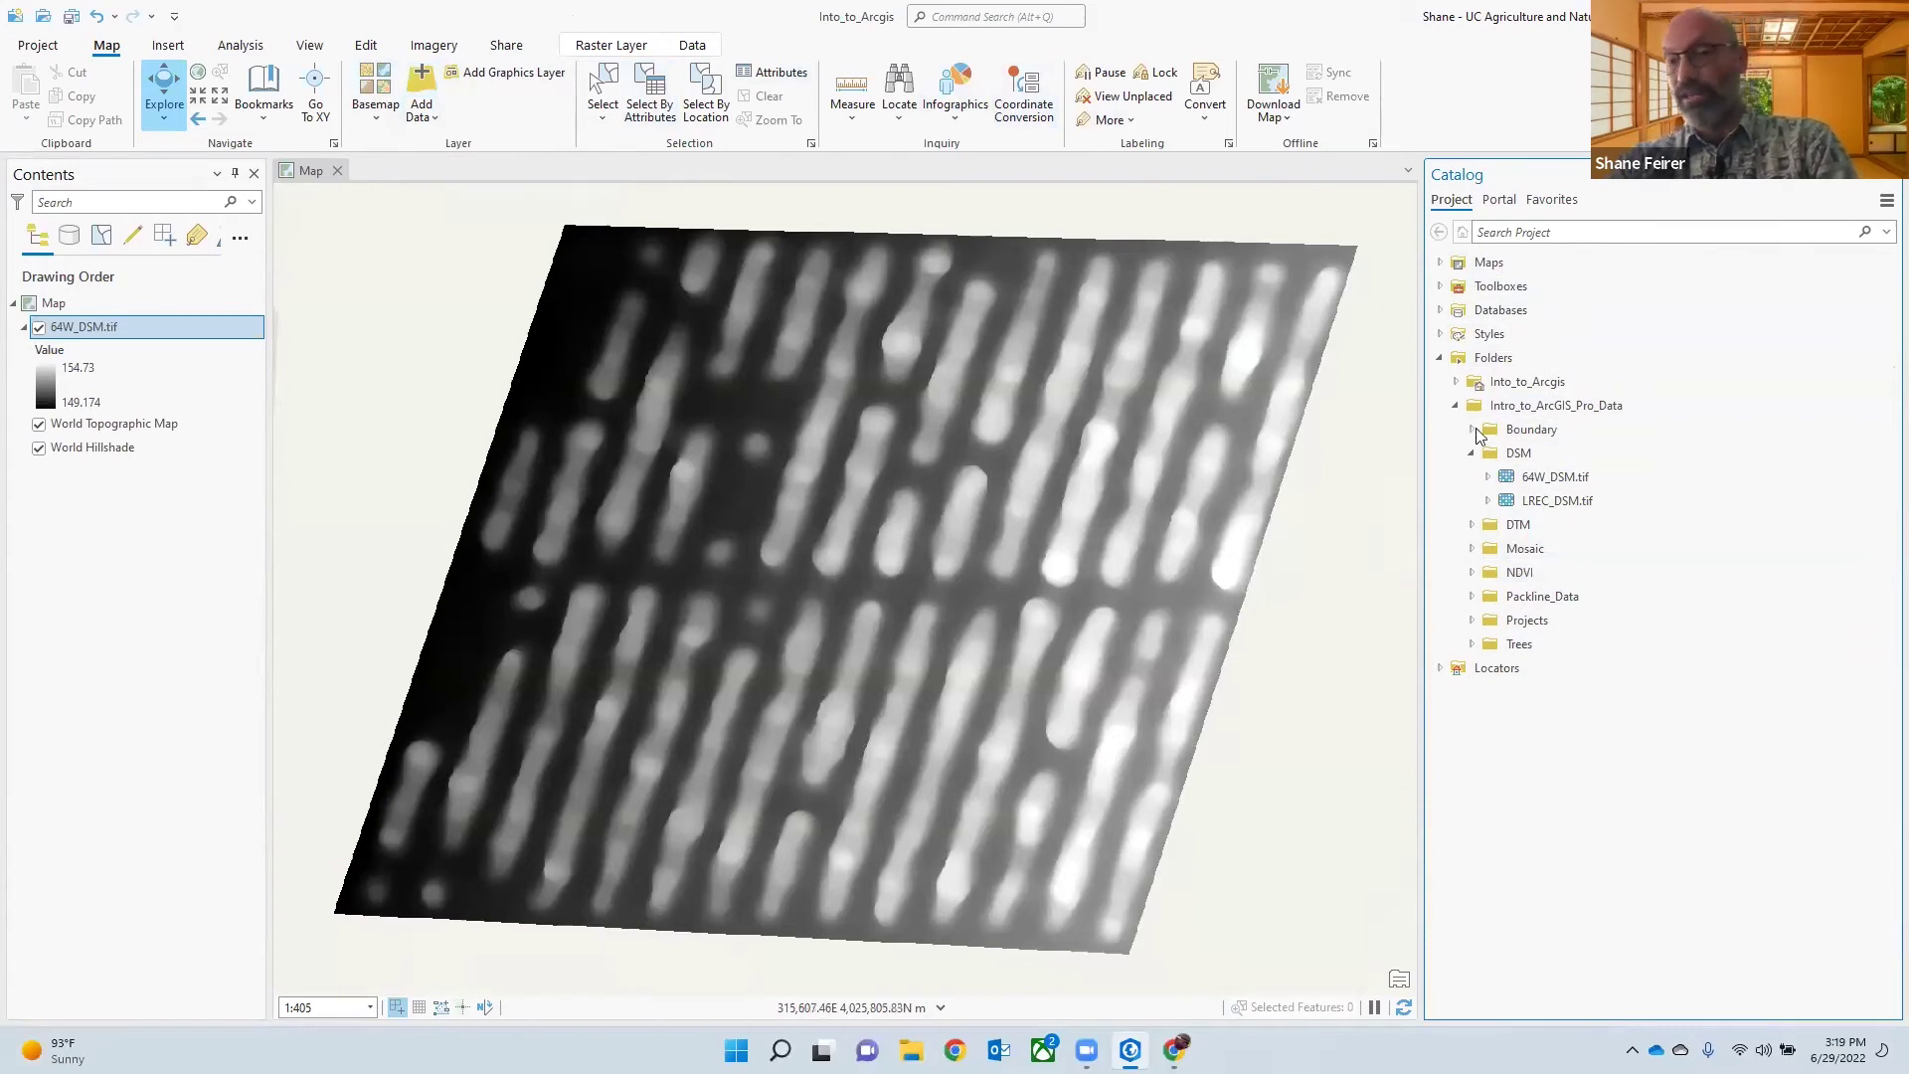
{"action": "left_click", "coordinate": [1472, 621]}
{"action": "left_click", "coordinate": [1519, 644]}
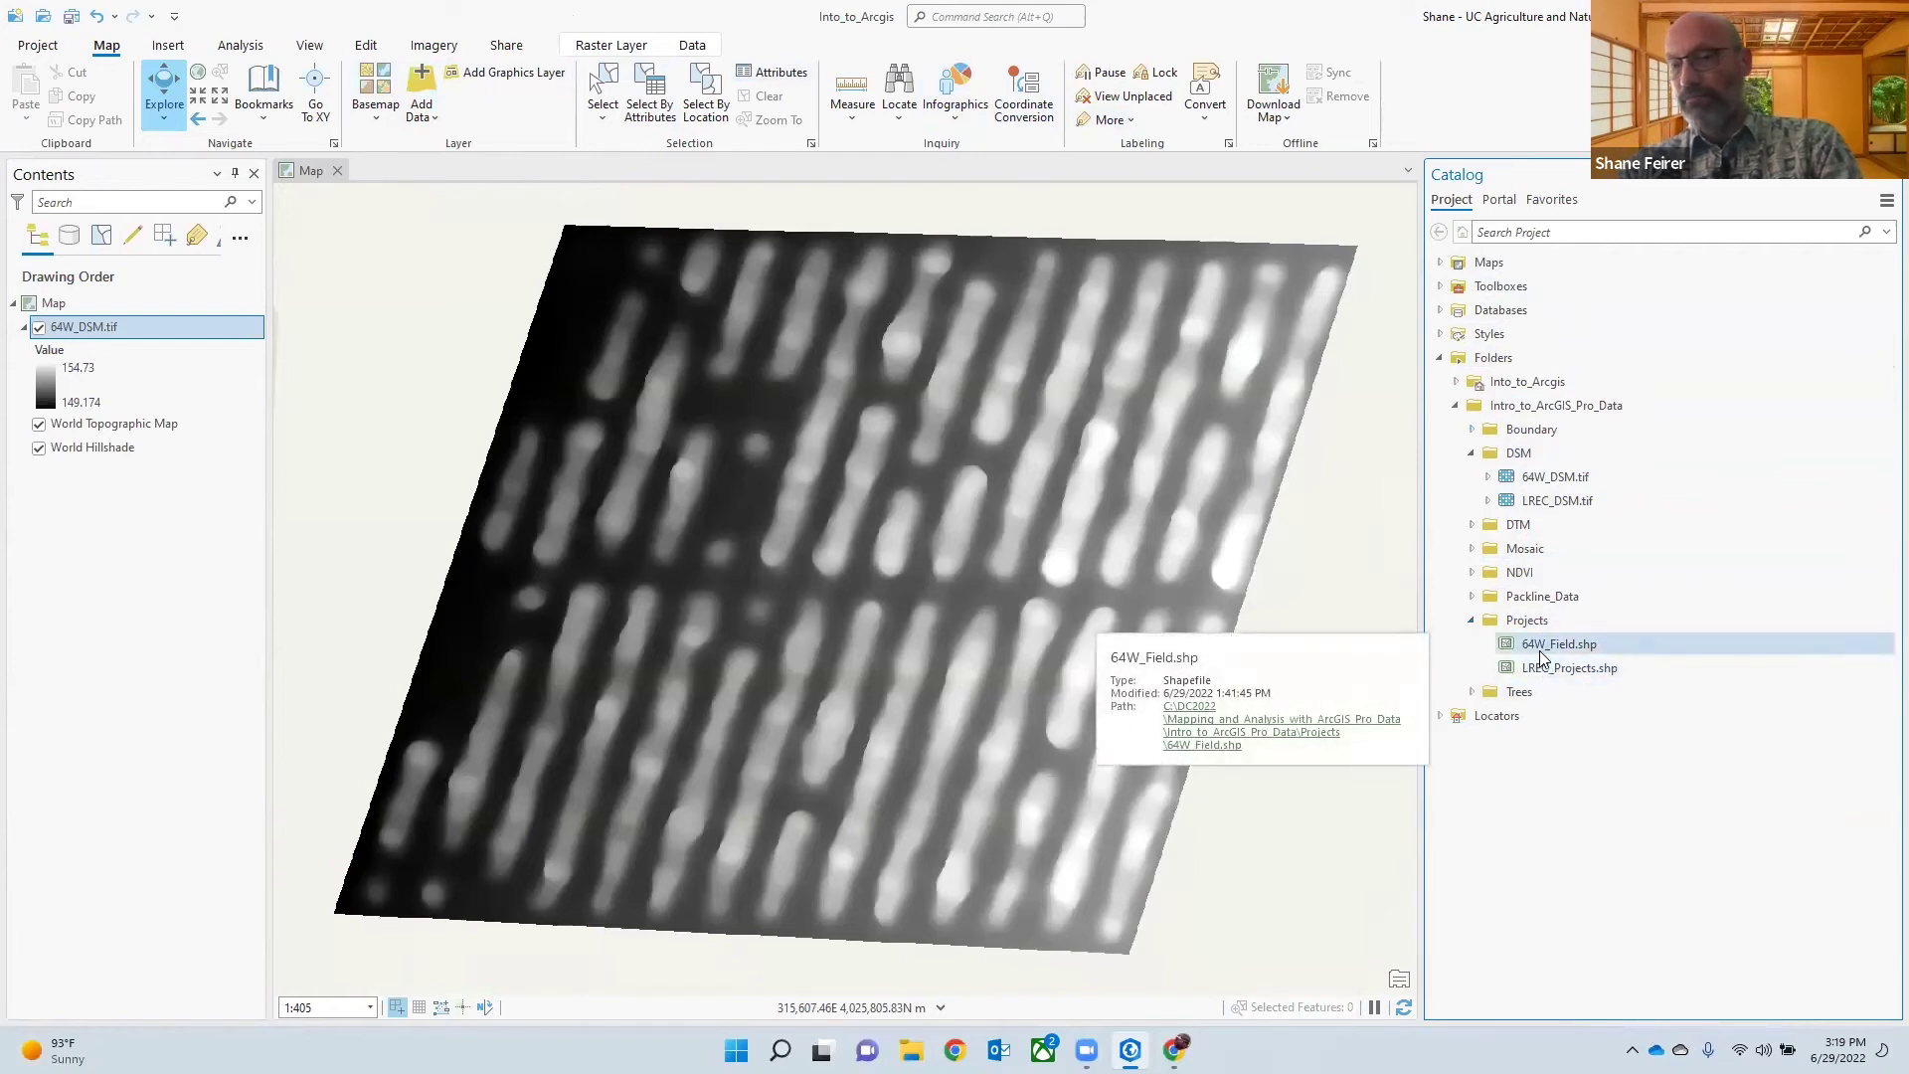
{"action": "right_click", "coordinate": [1540, 646]}
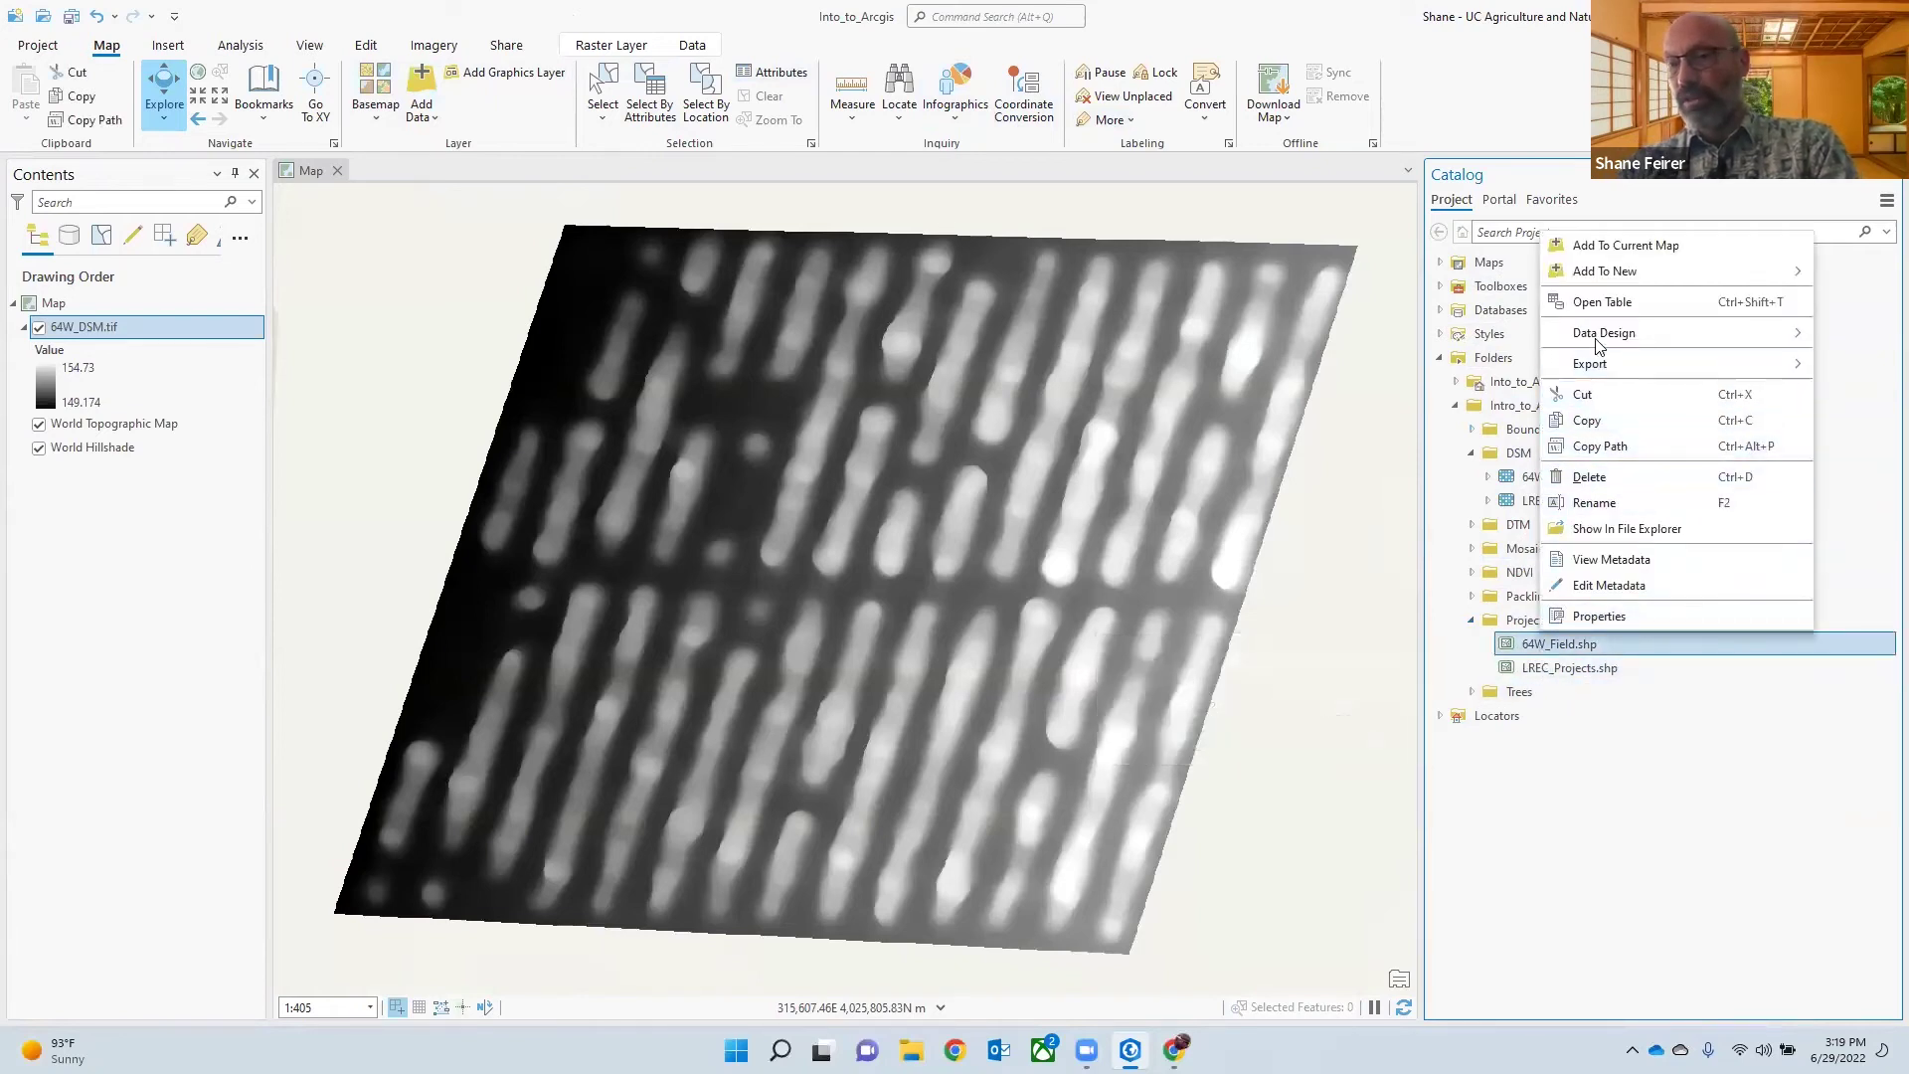
{"action": "left_click", "coordinate": [1582, 251]}
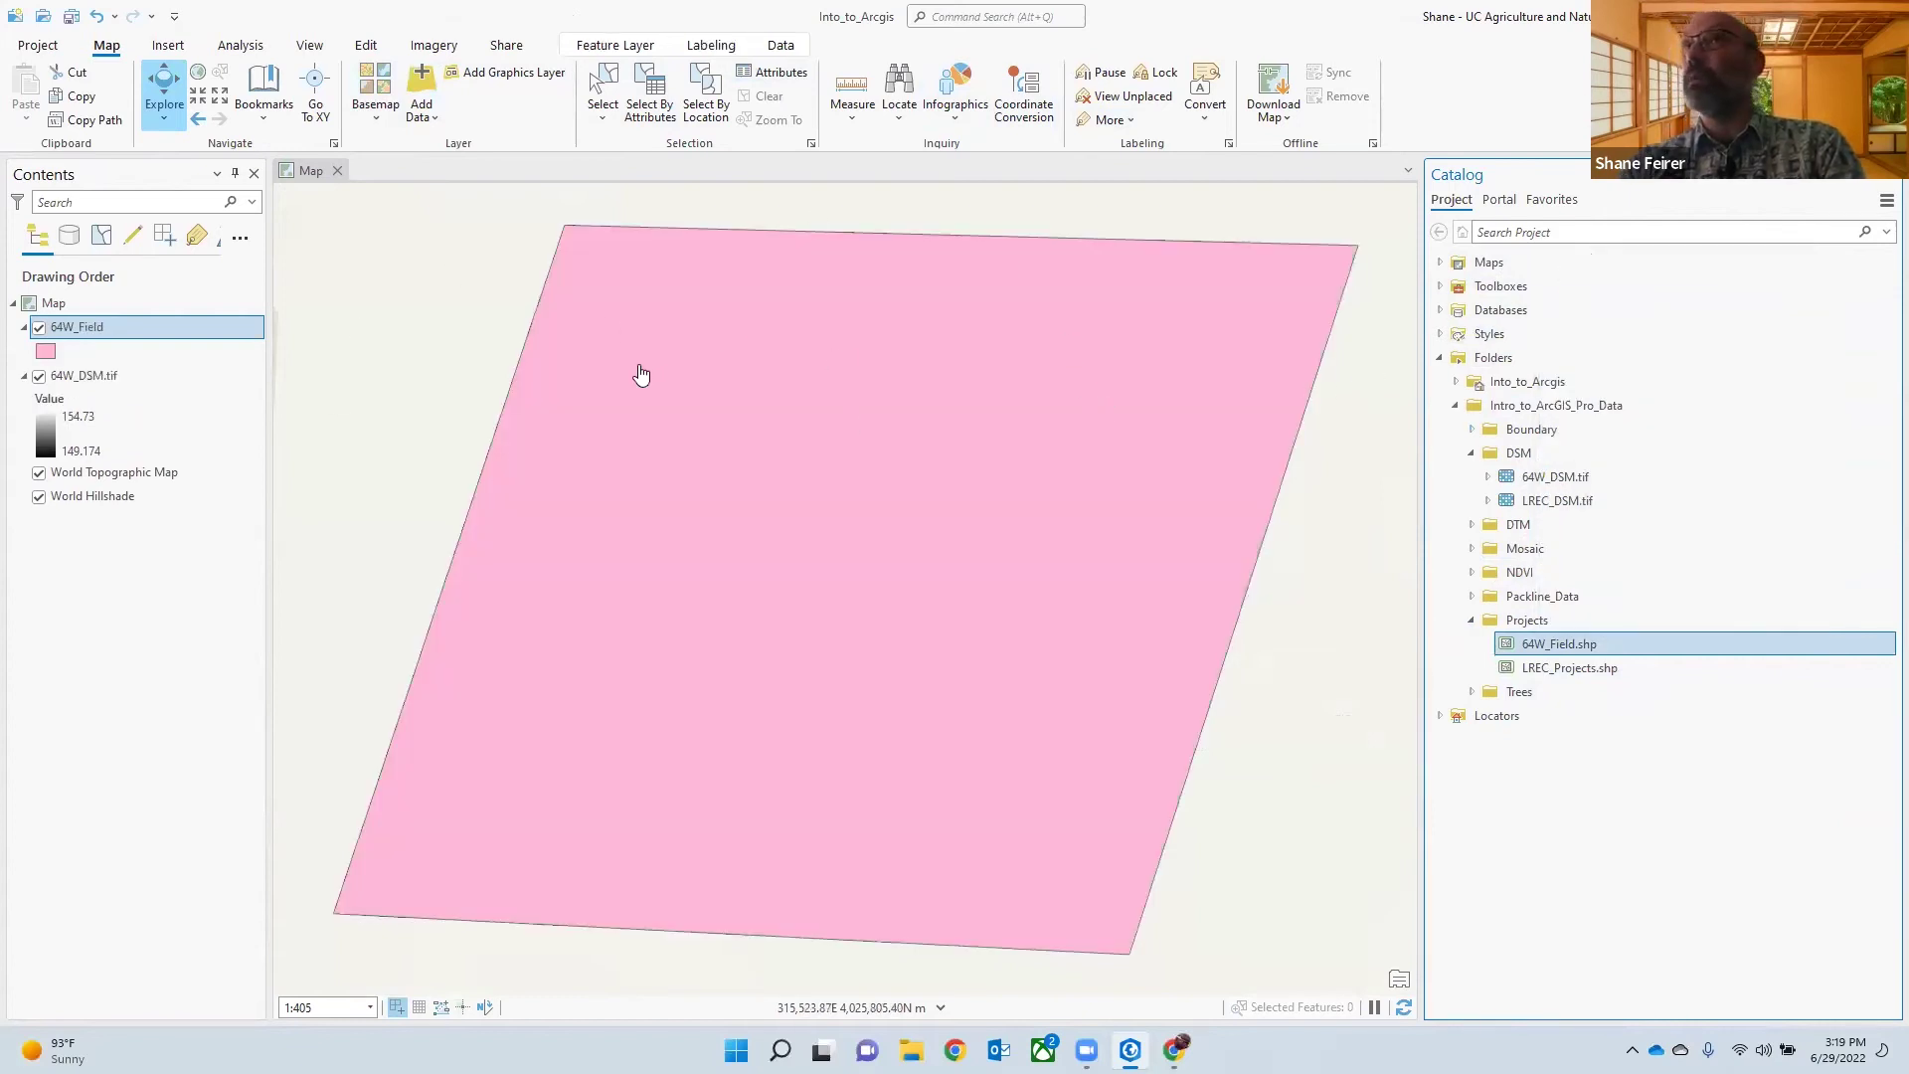
{"action": "left_click", "coordinate": [79, 378]}
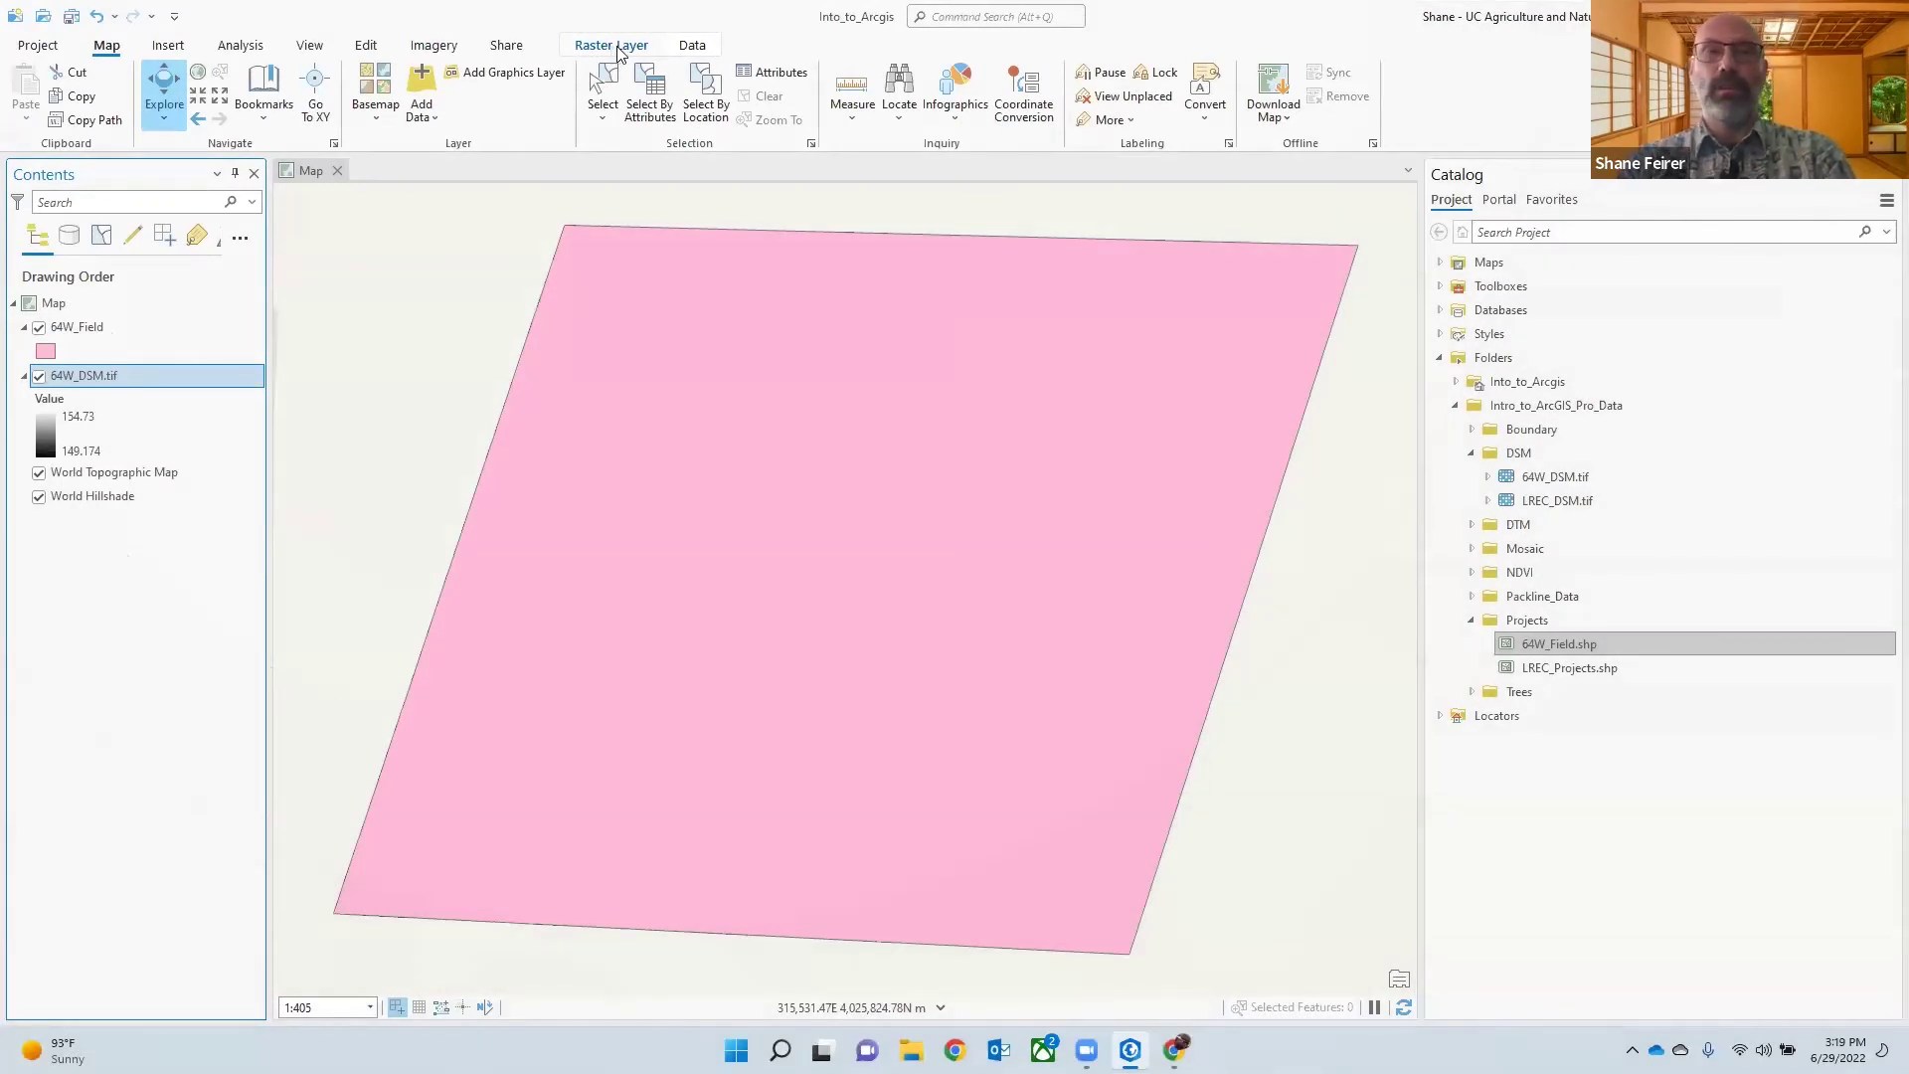
{"action": "left_click", "coordinate": [617, 48]}
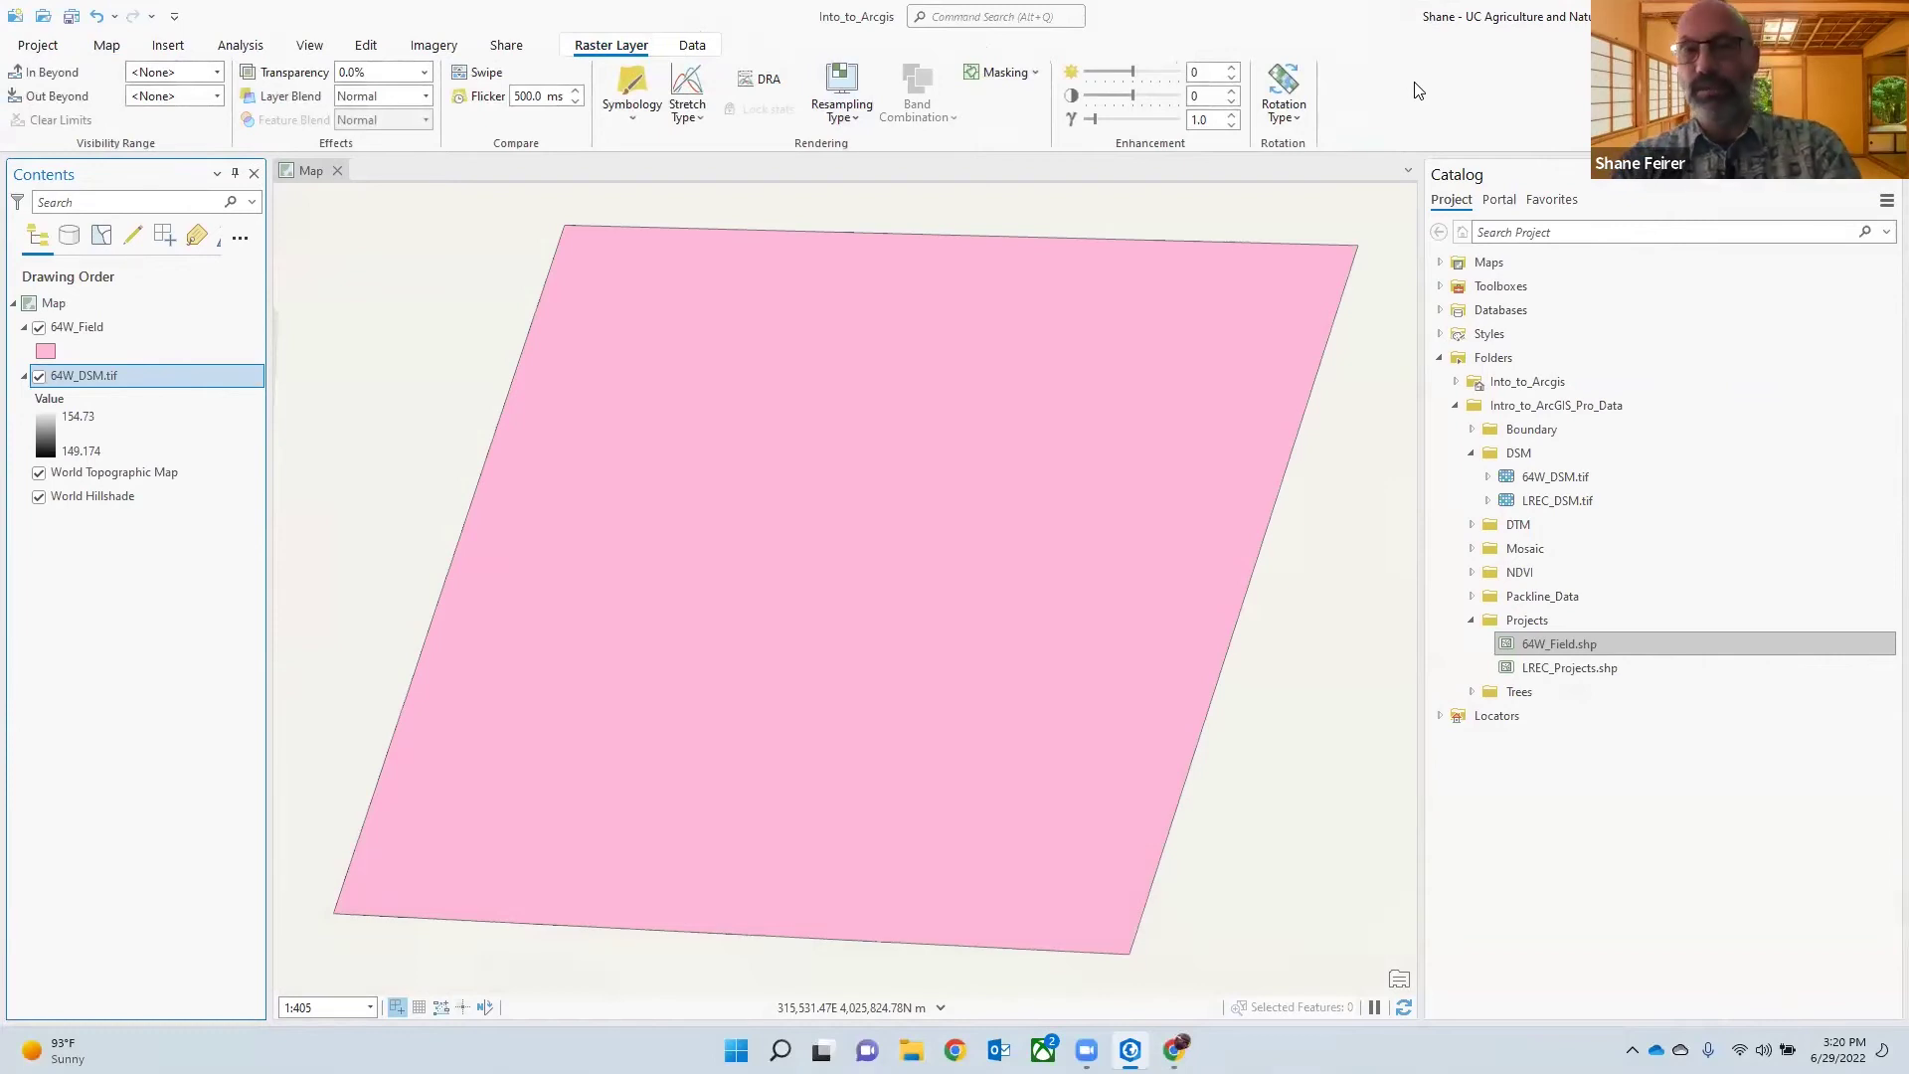
{"action": "left_click", "coordinate": [105, 324]}
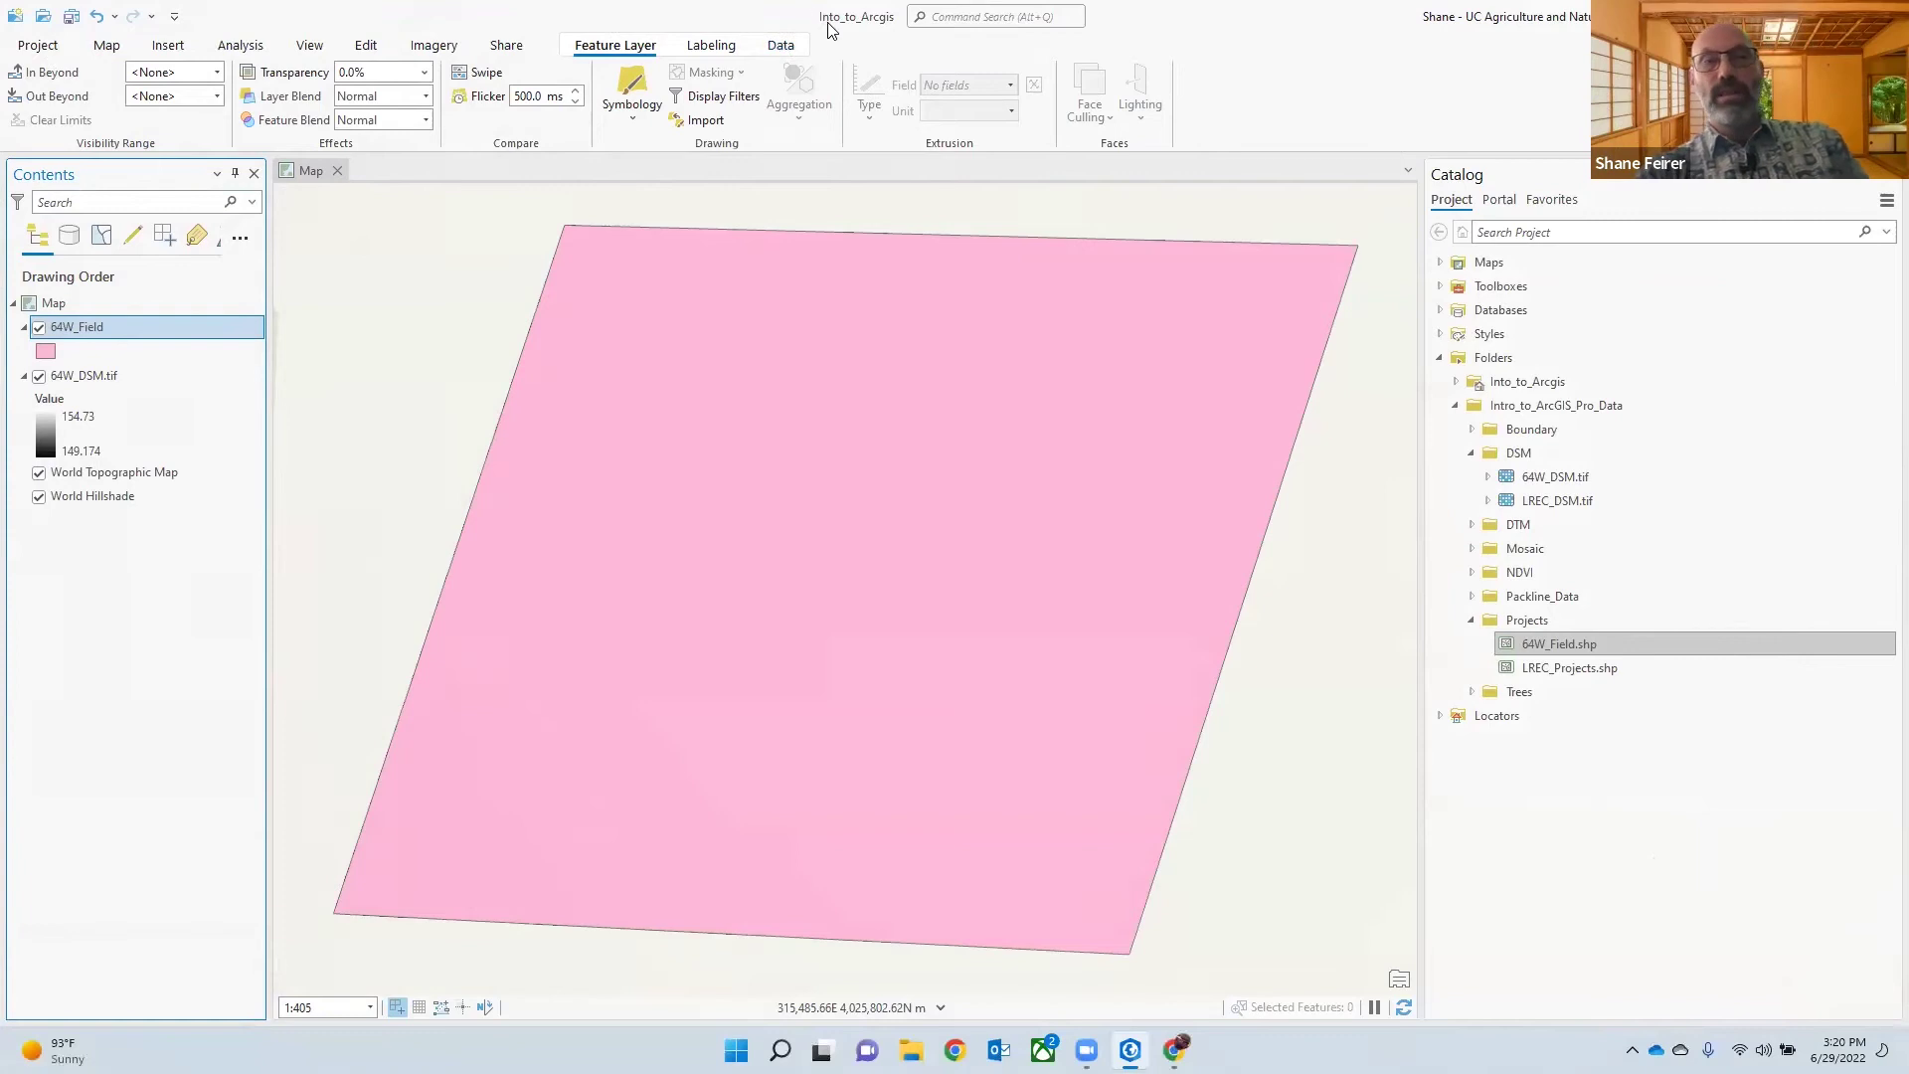
{"action": "left_click", "coordinate": [47, 354]}
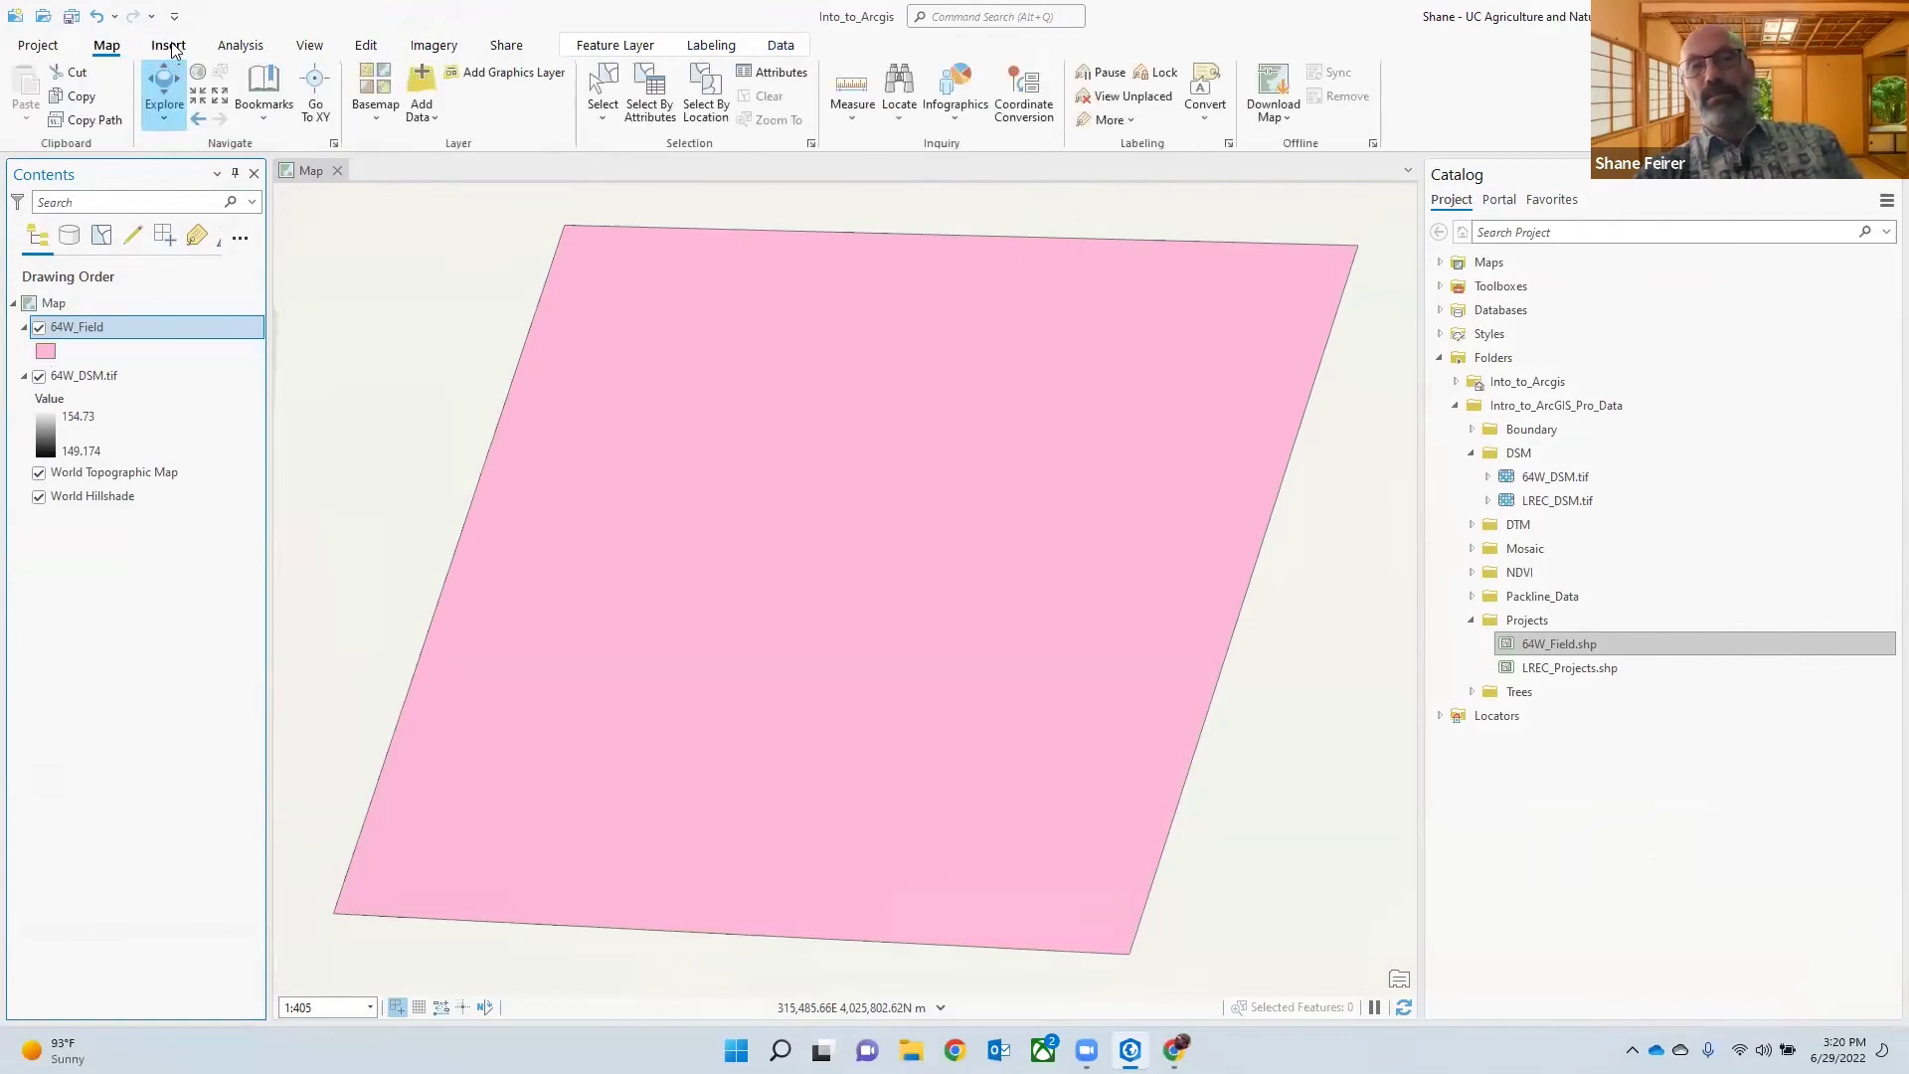
- Show the Insert and then the Analysis ribbon tabs, and close the Zoom Settings window
{"action": "left_click", "coordinate": [173, 48]}
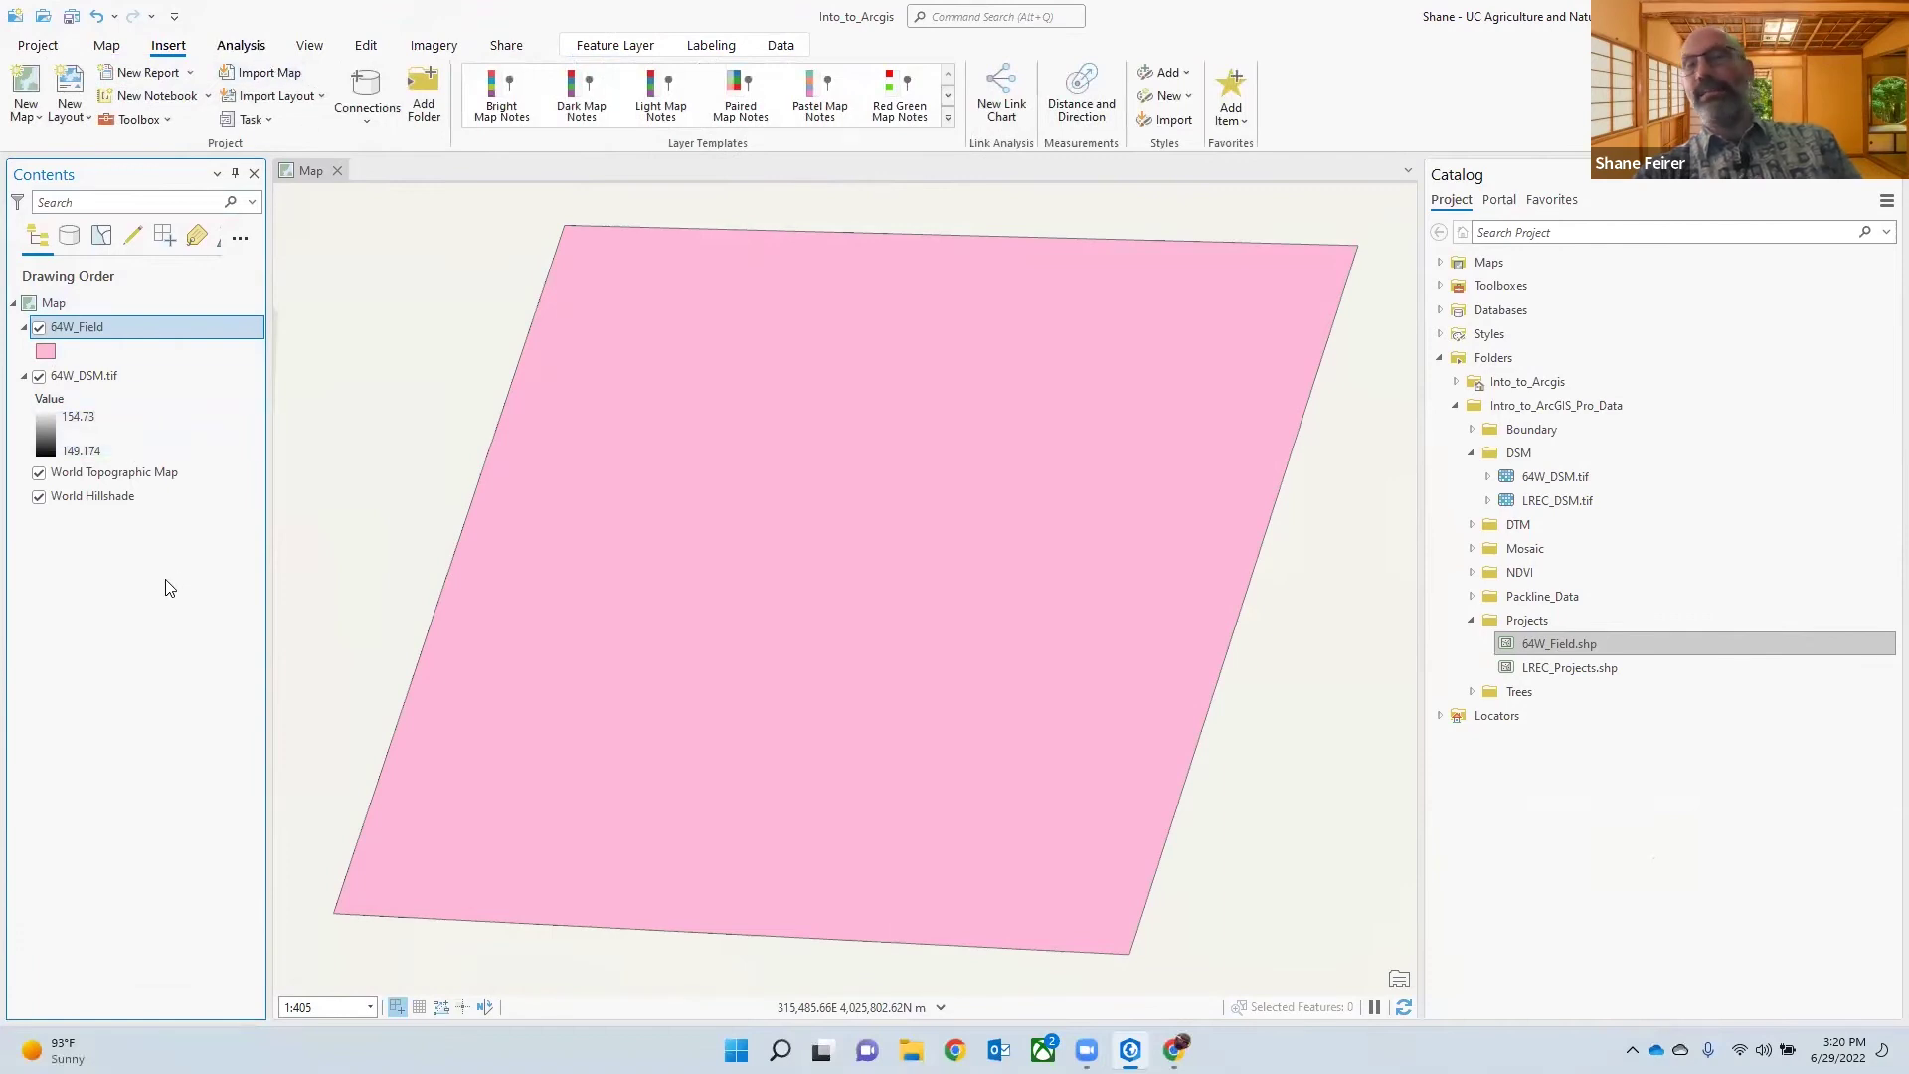
{"action": "key", "text": "alt+a"}
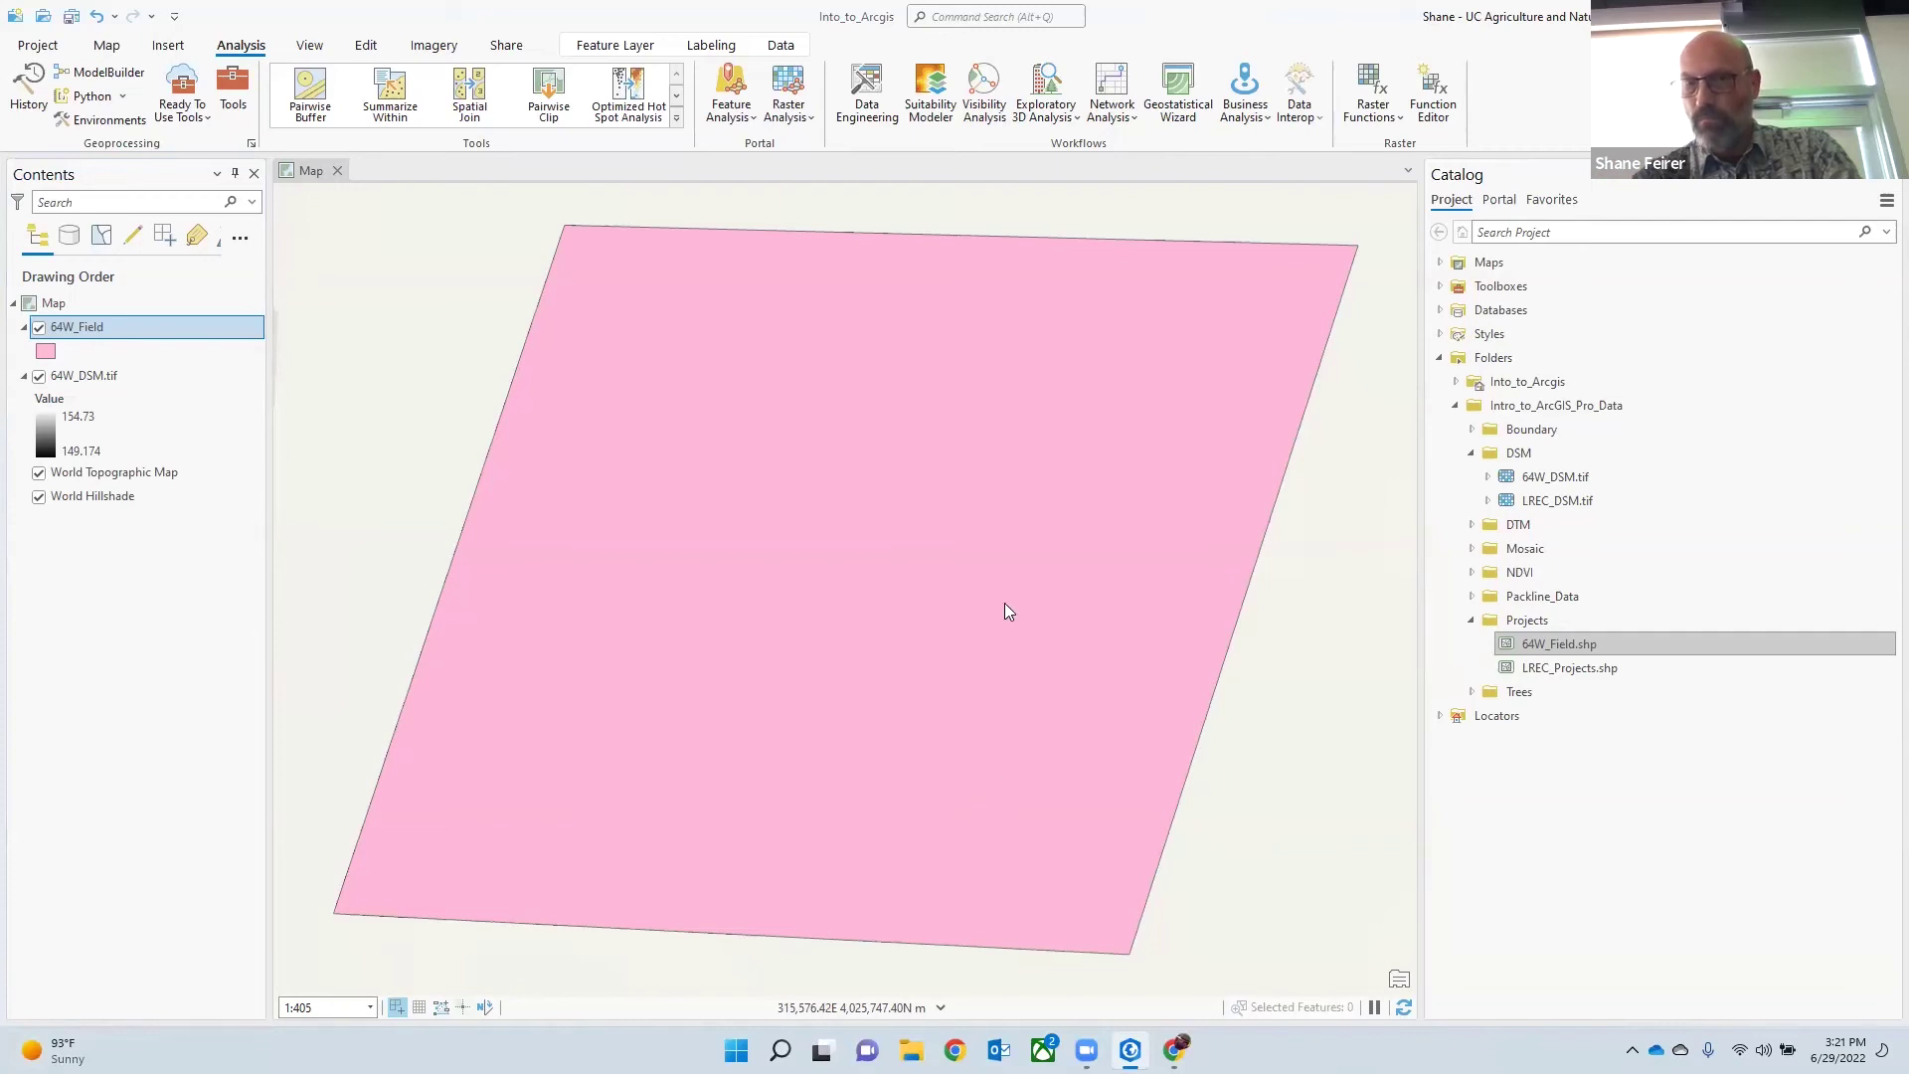
{"action": "left_click", "coordinate": [1333, 198]}
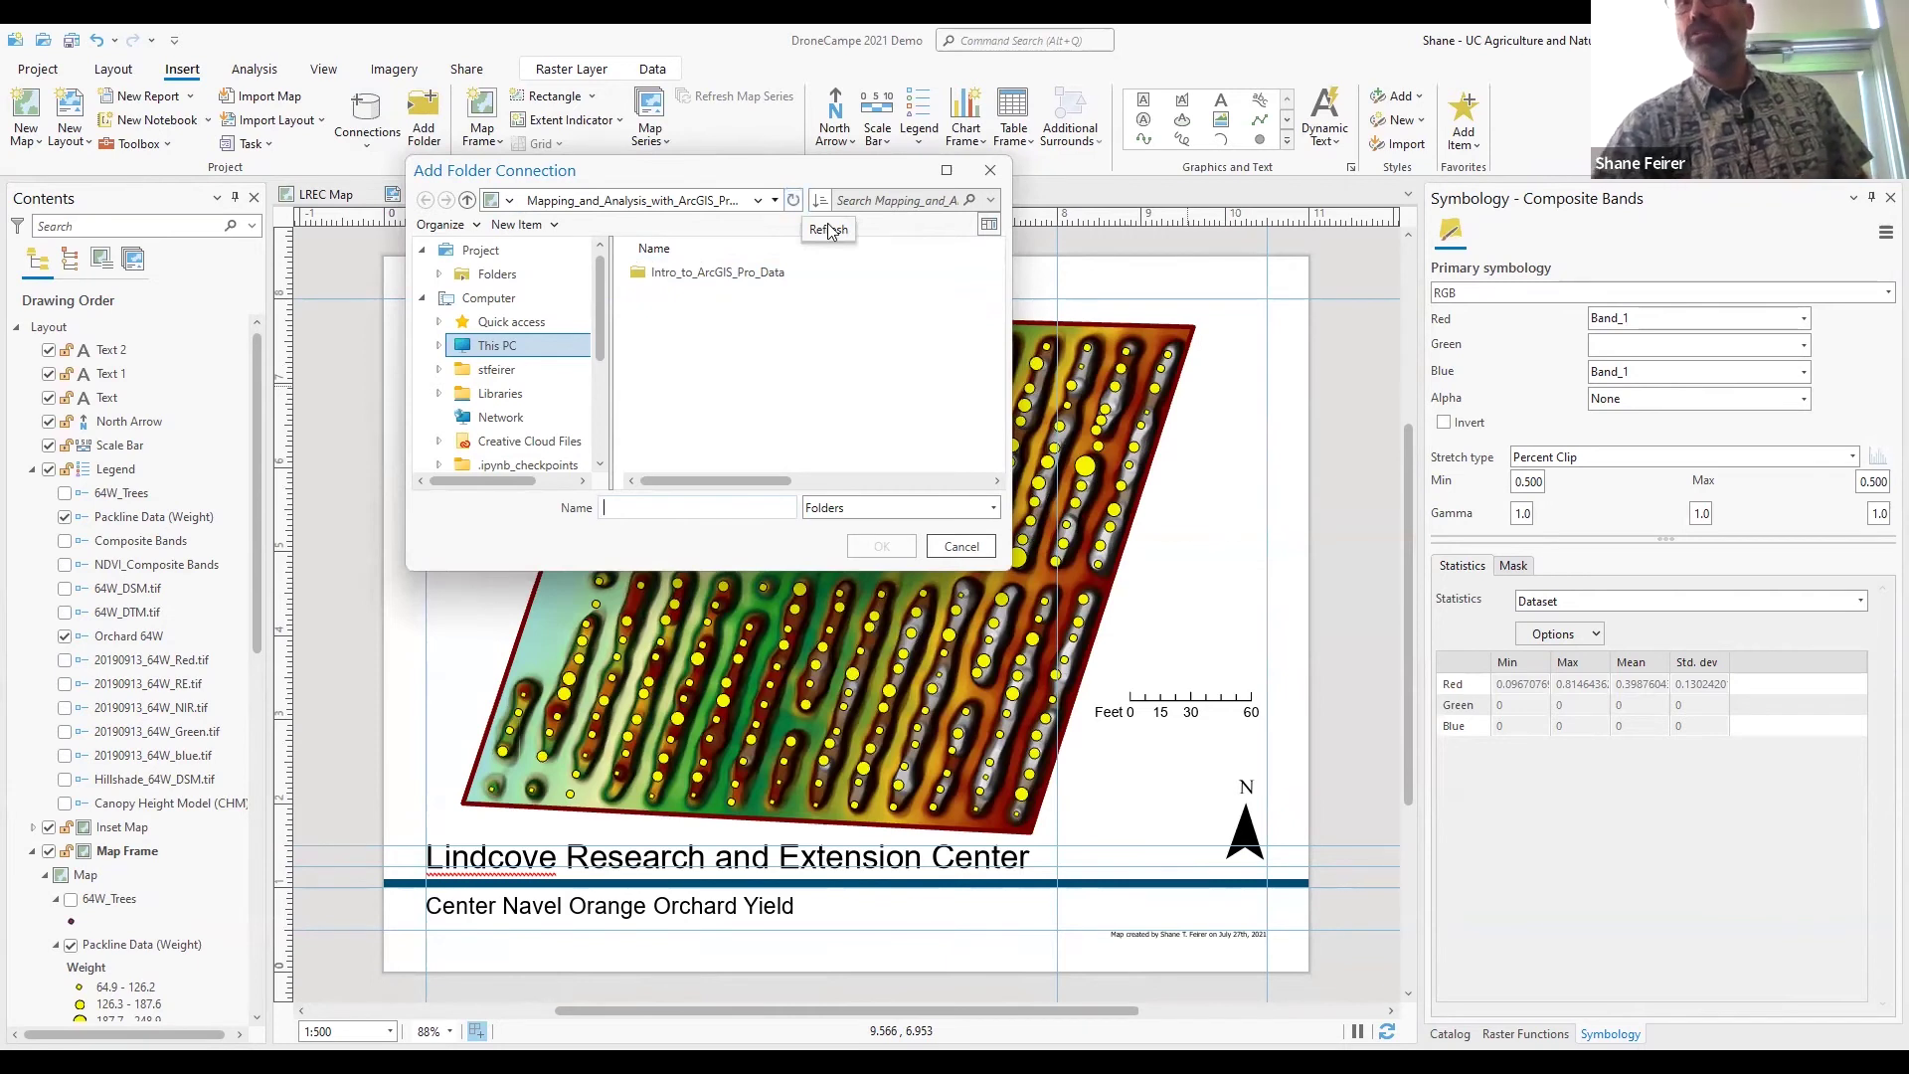
{"action": "left_click", "coordinate": [990, 174]}
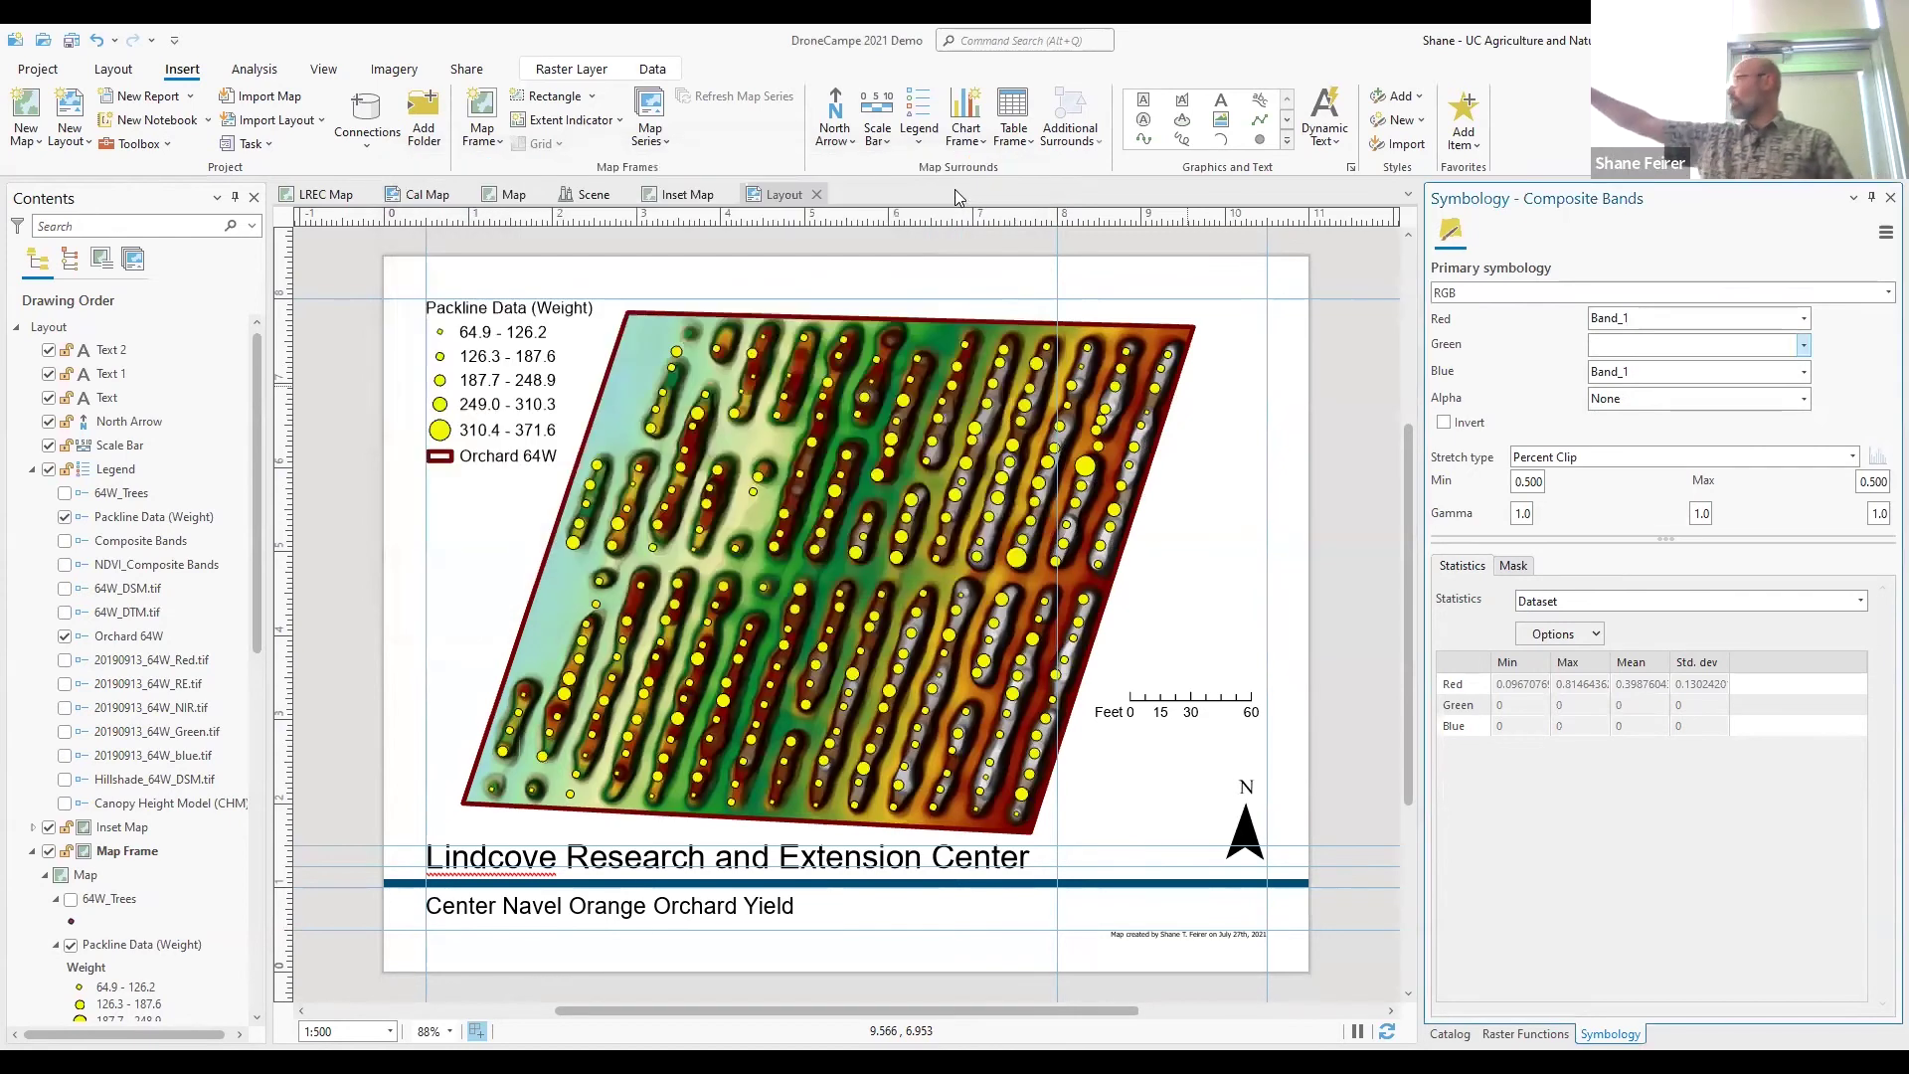